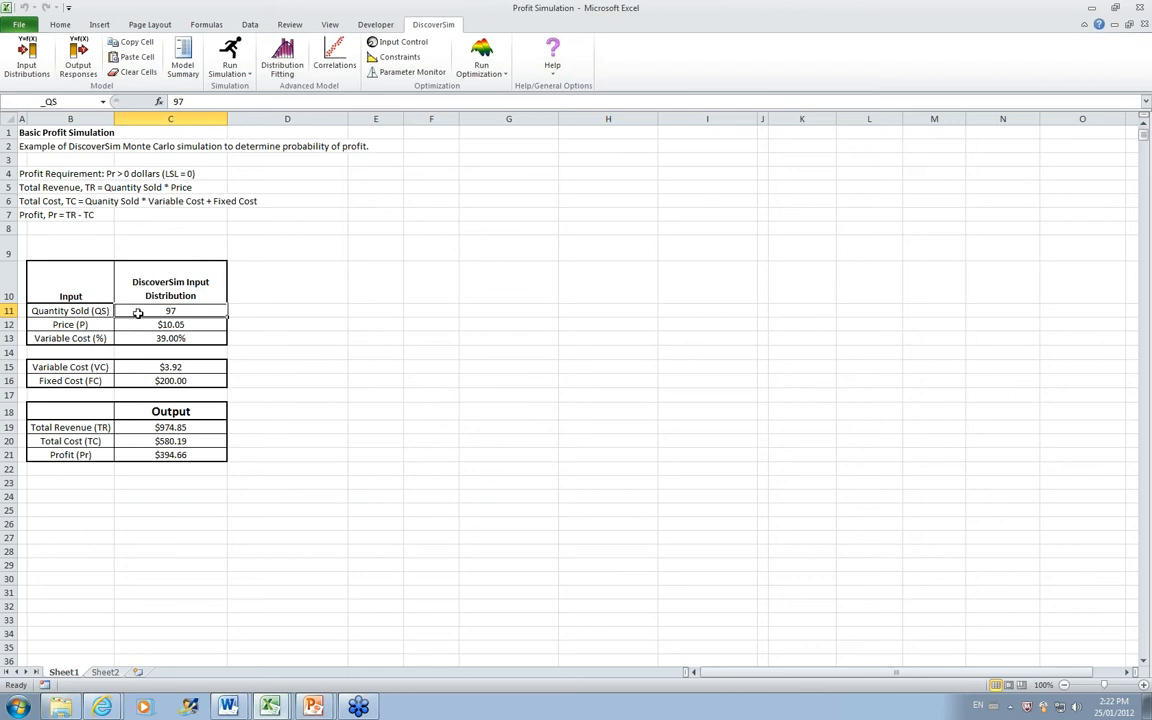
# Step: Fit all discrete distributions to the Quantity Sold data in Sheet2 range A1:C101, using the data labels
pyautogui.click(13, 62)
pyautogui.click(113, 673)
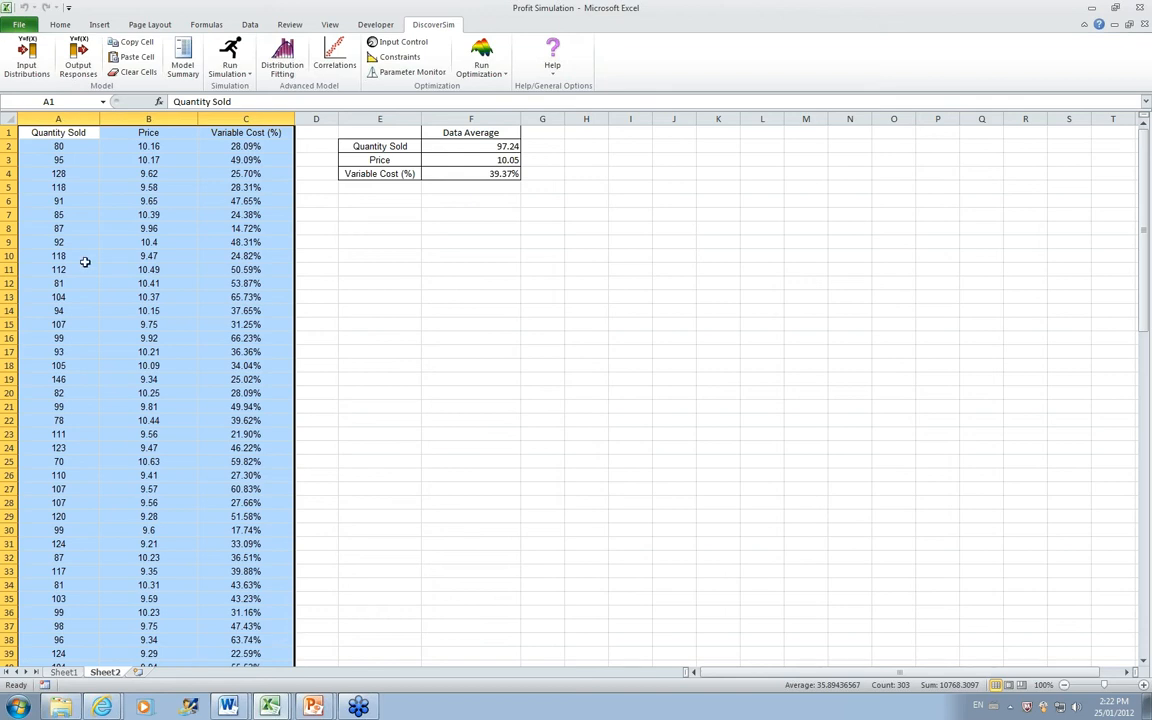
pyautogui.click(292, 57)
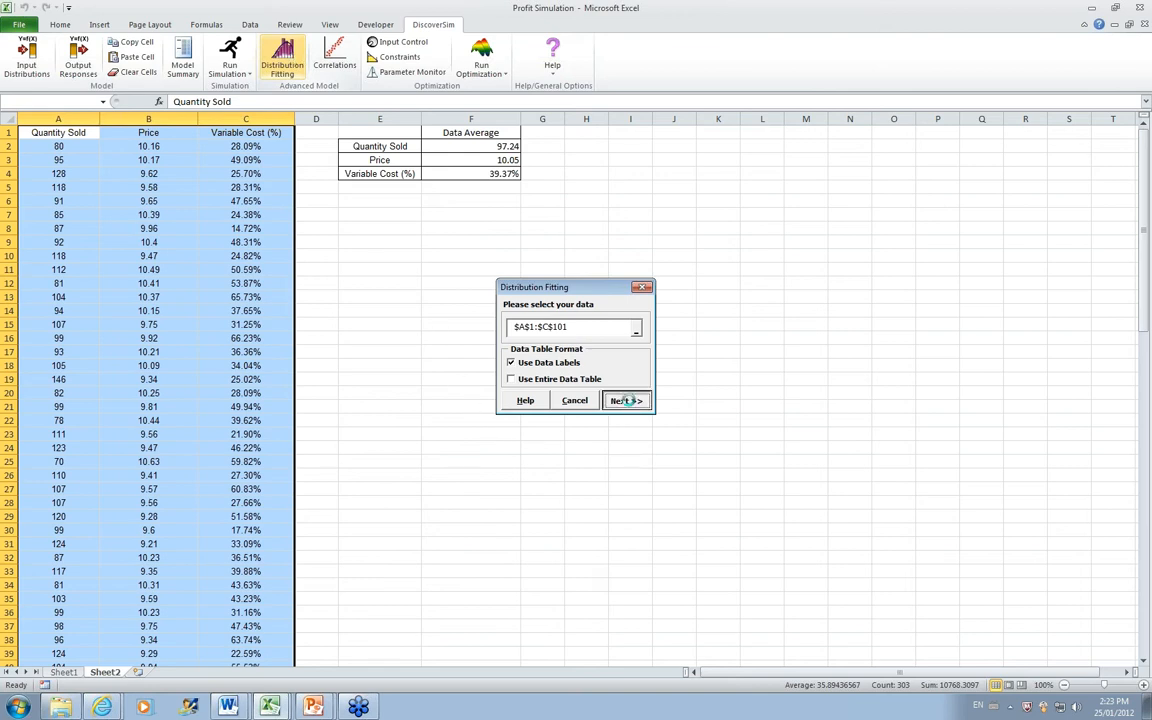
pyautogui.click(625, 400)
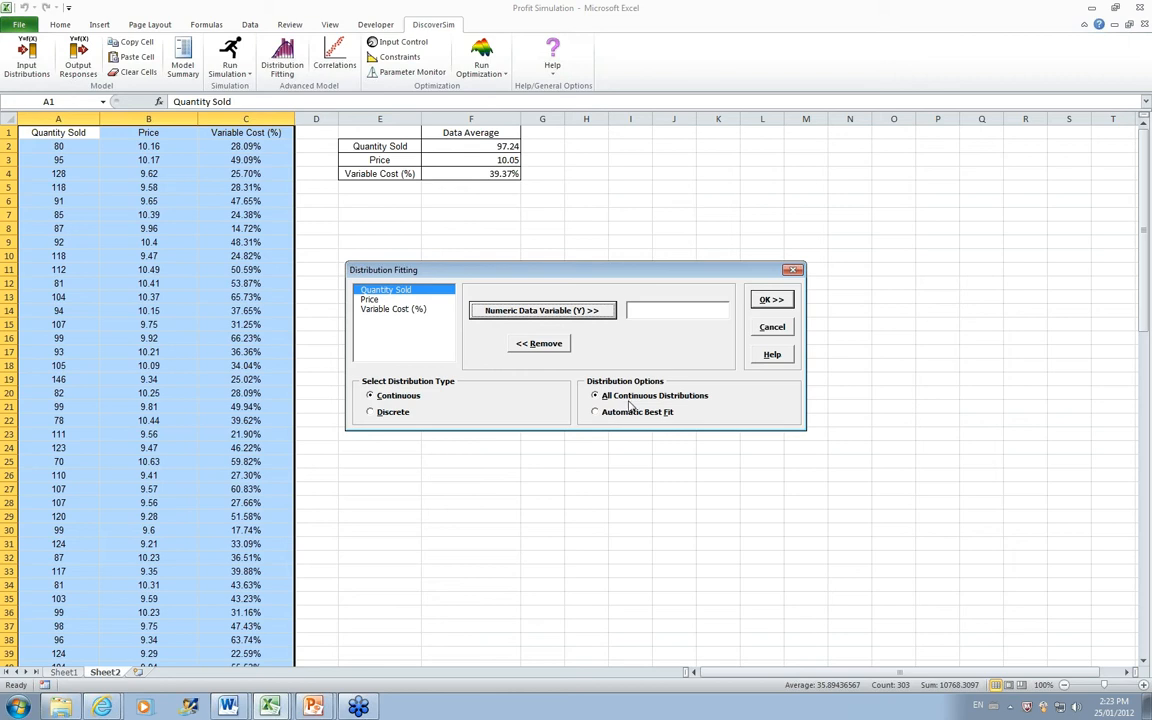
pyautogui.click(578, 313)
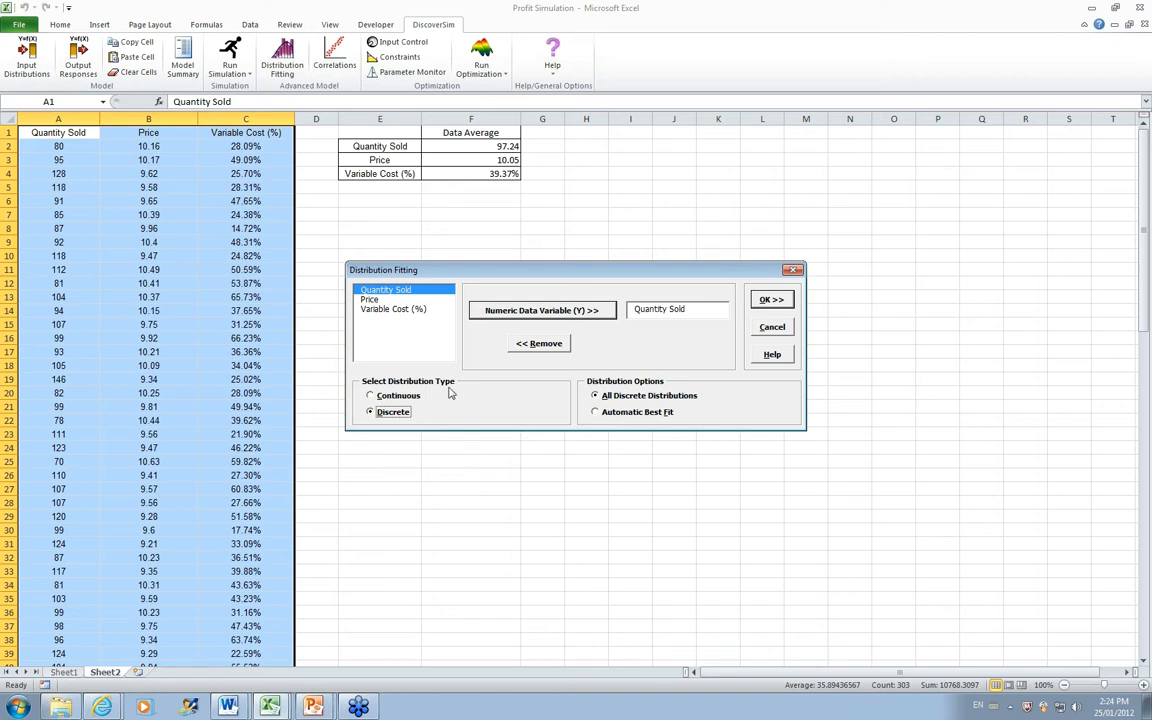
pyautogui.click(771, 299)
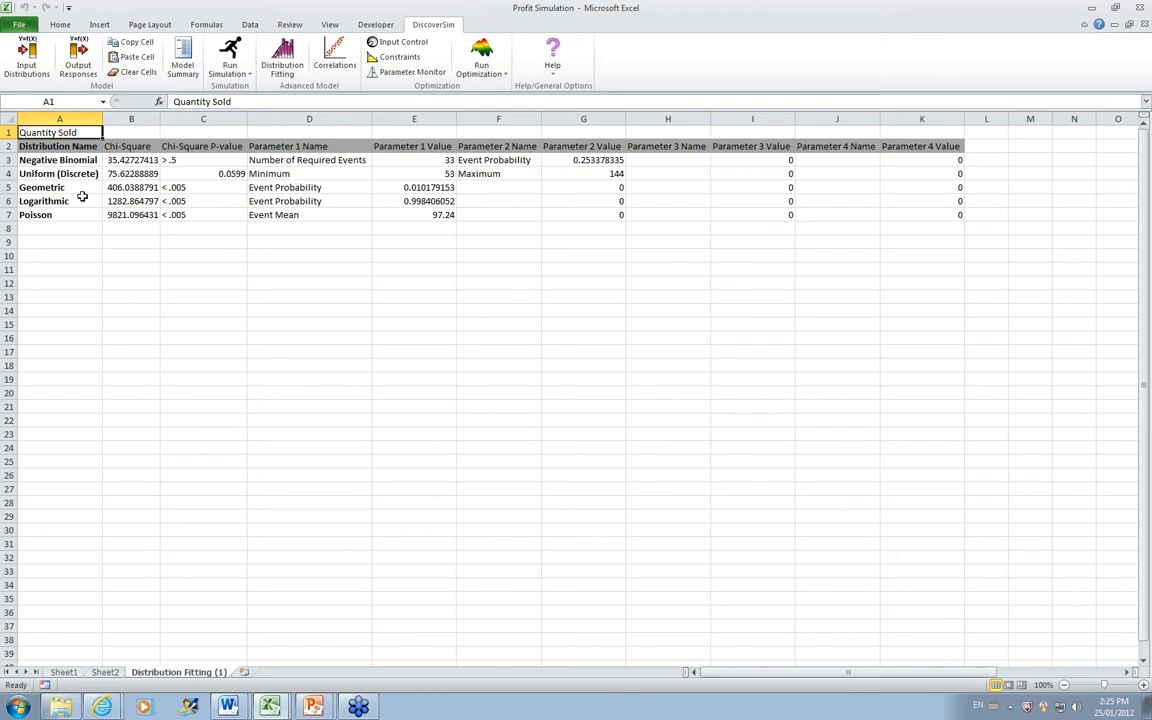
# Step: Fit all continuous distributions to the Price data in Sheet2 range A1:C101
pyautogui.click(105, 672)
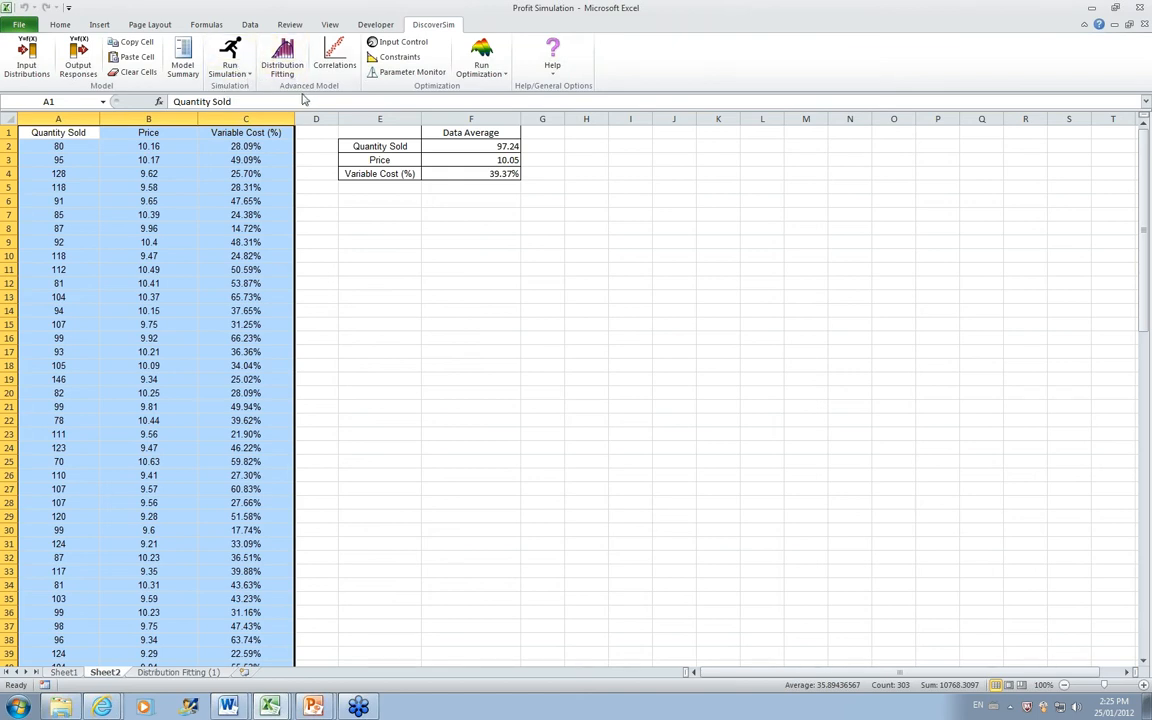
pyautogui.click(287, 57)
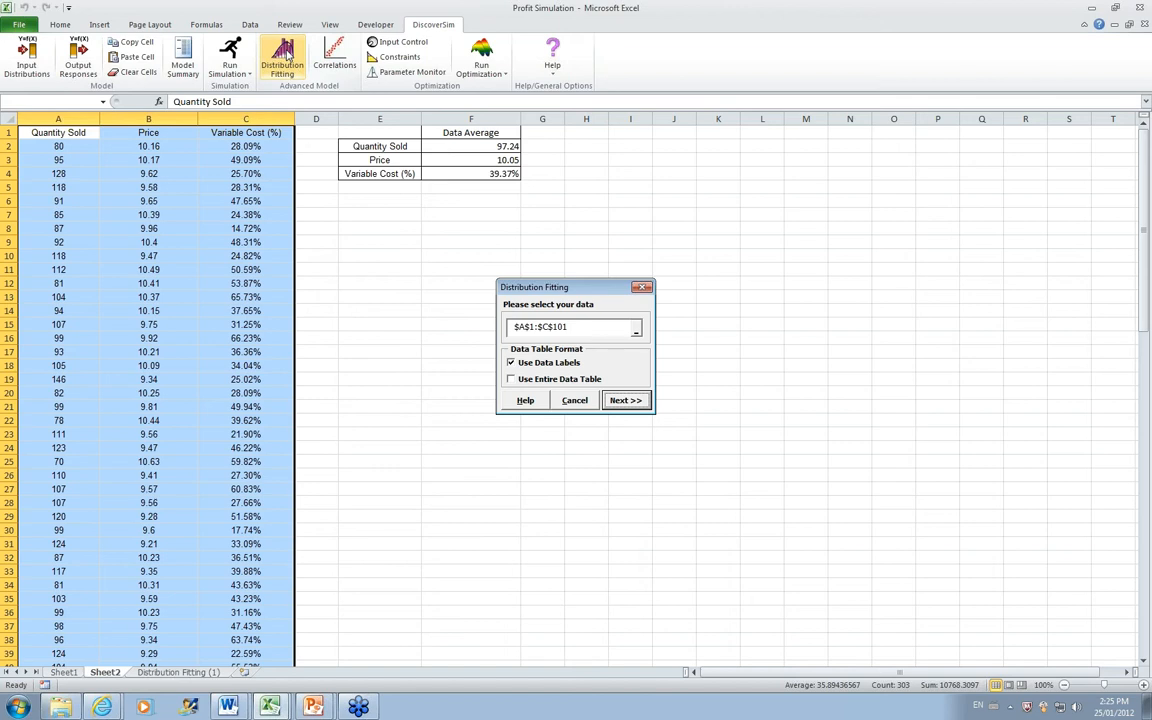
pyautogui.click(634, 401)
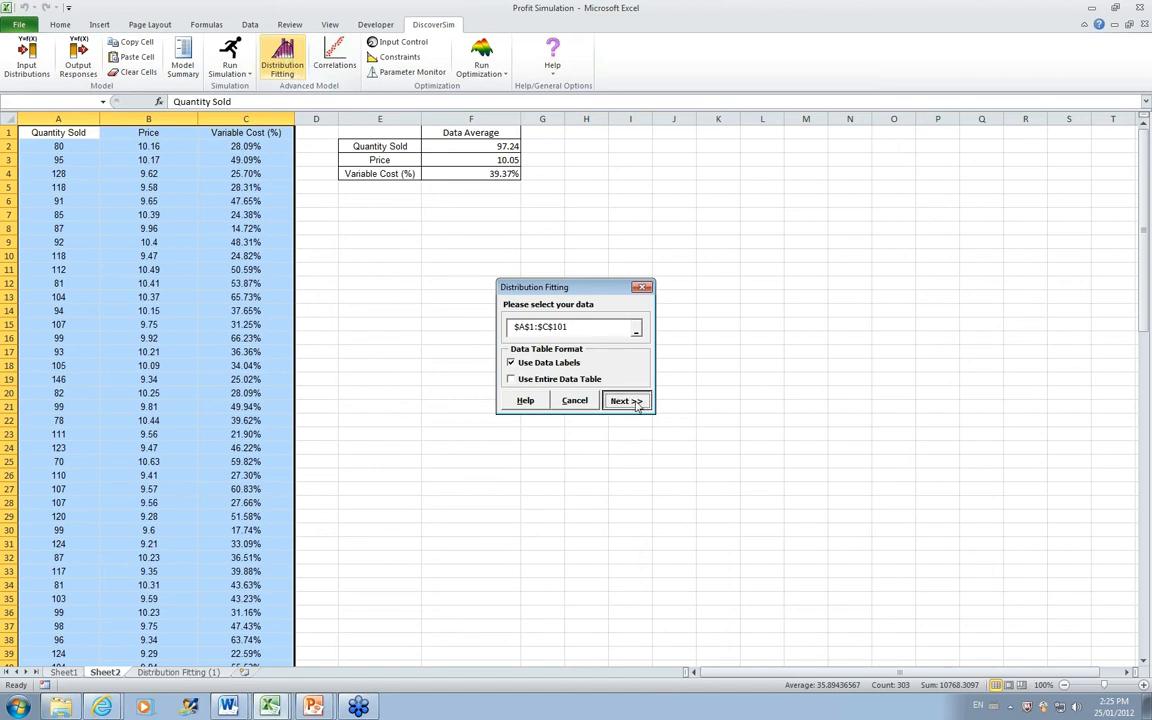
pyautogui.click(370, 300)
pyautogui.click(548, 311)
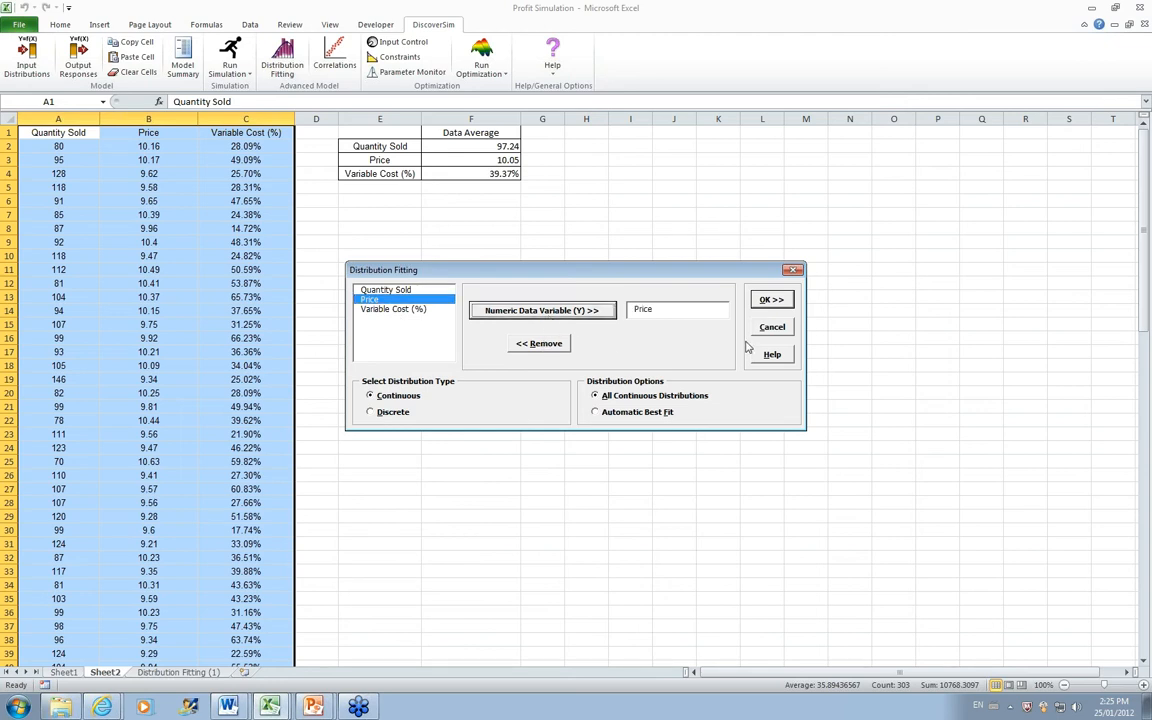
pyautogui.click(762, 302)
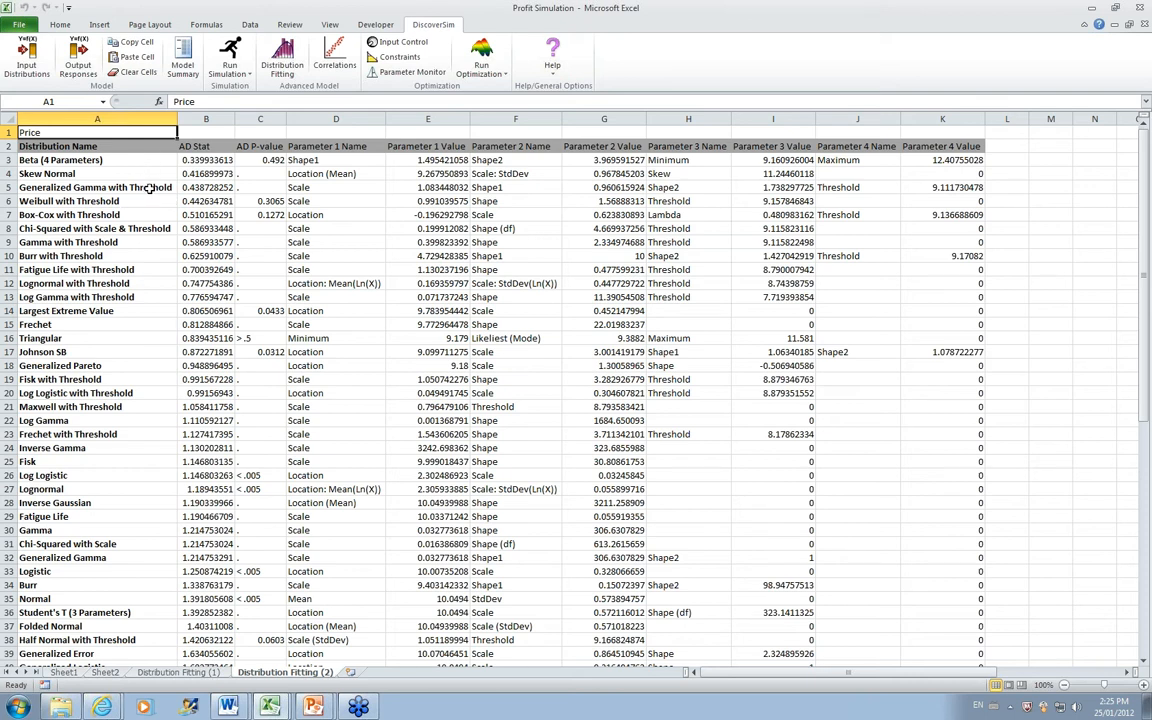
# Step: Fit all continuous distributions to the Variable Cost (%) data in Sheet2 range A1:C101
pyautogui.click(105, 672)
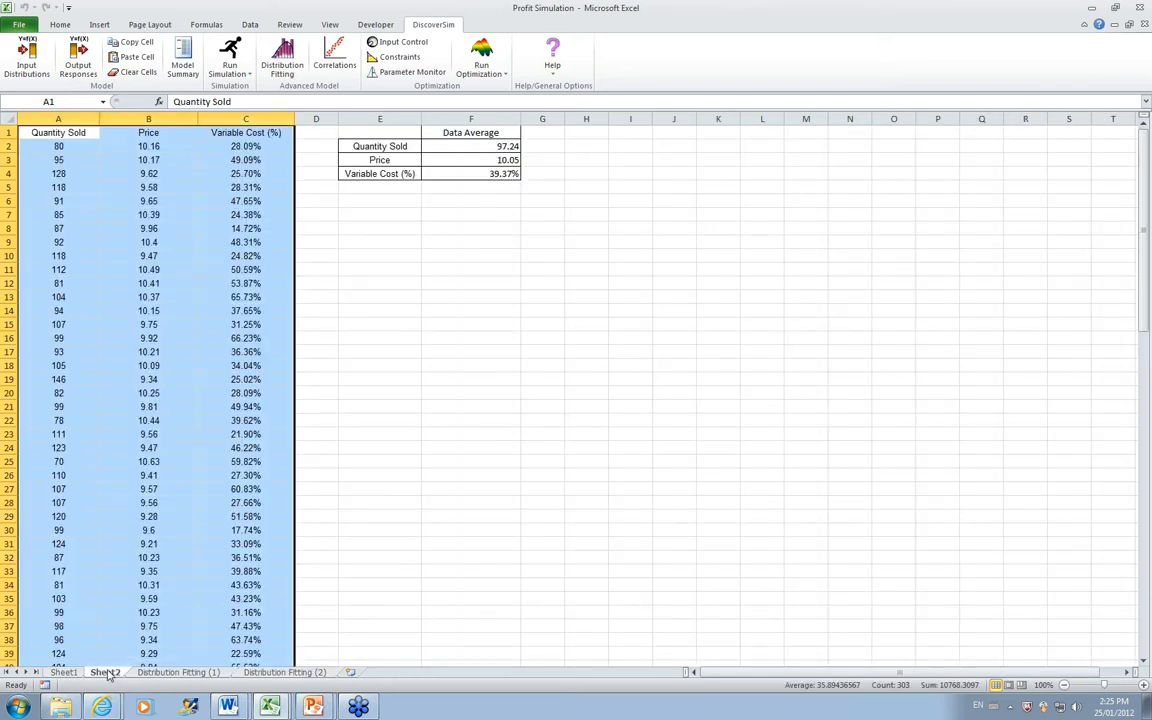
pyautogui.click(280, 58)
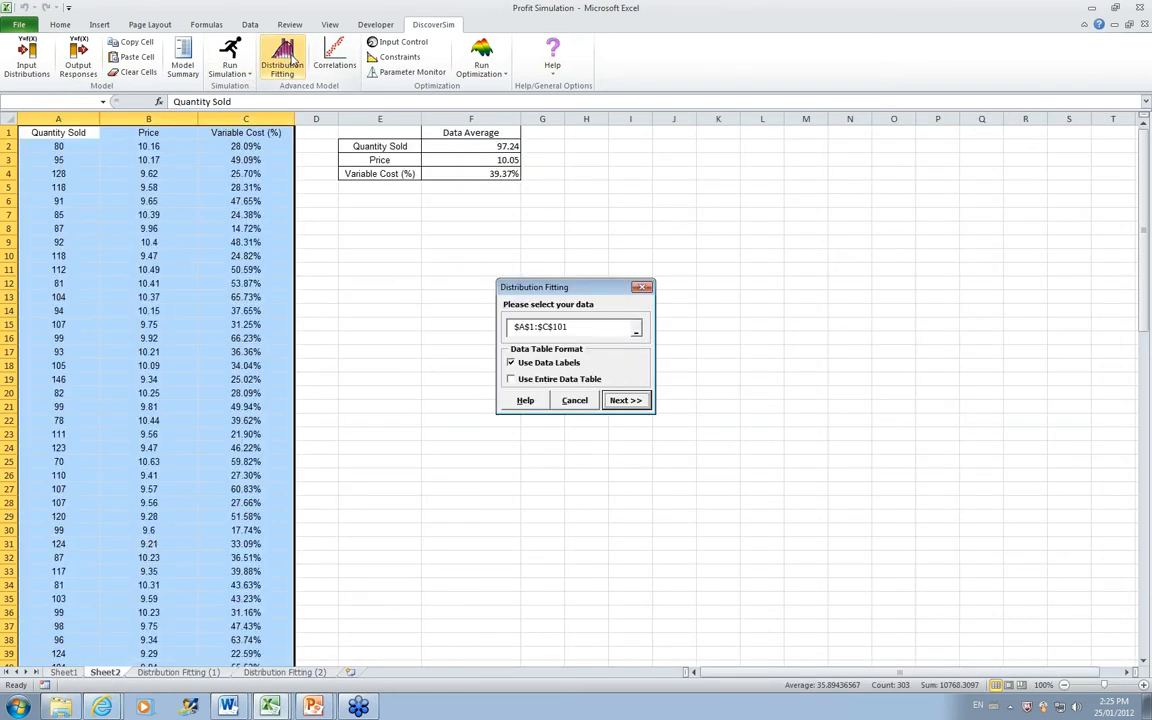
pyautogui.click(630, 401)
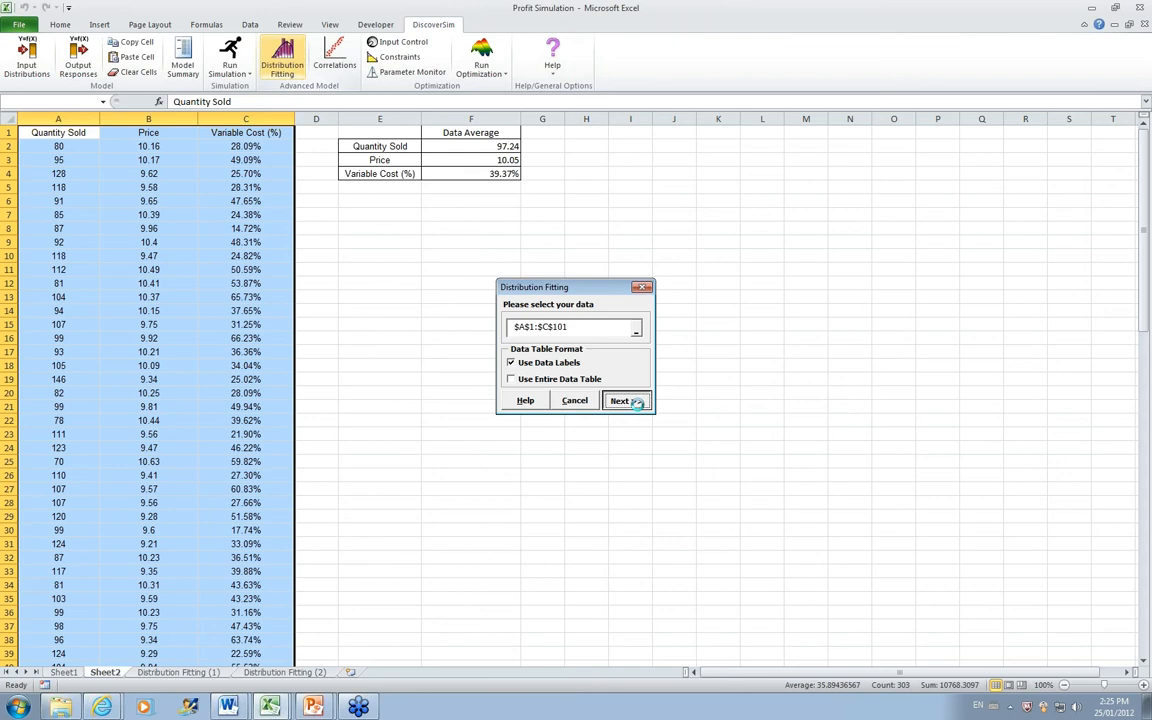
pyautogui.click(405, 309)
pyautogui.click(535, 311)
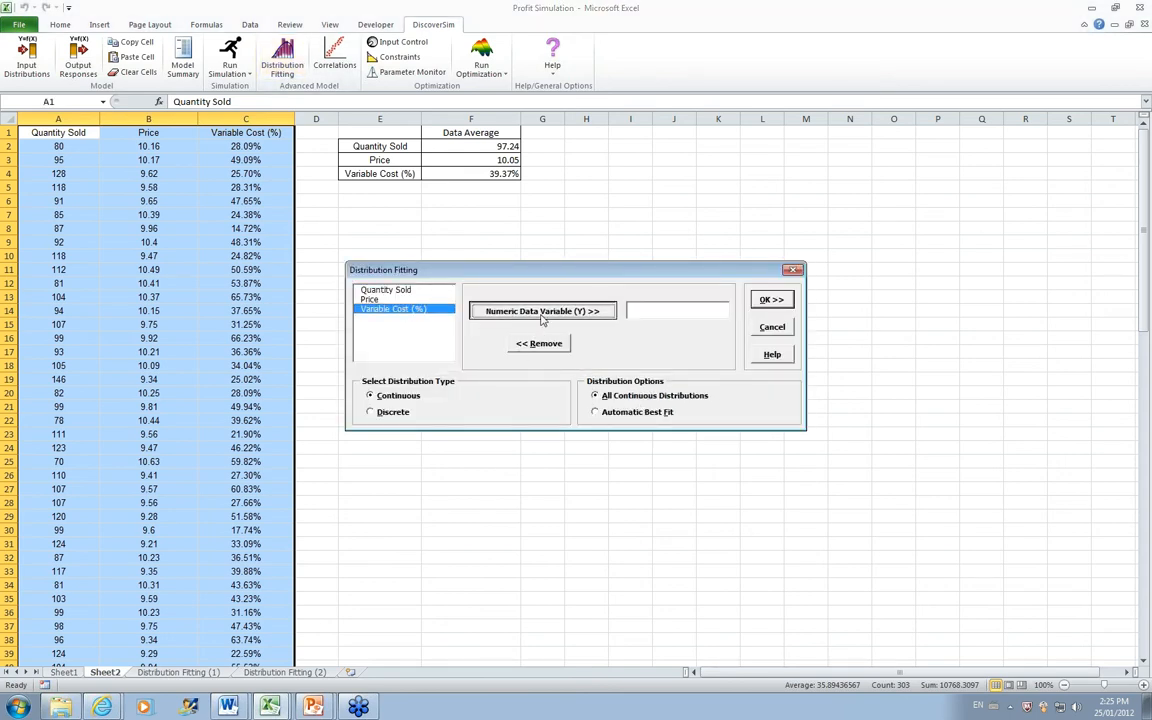
pyautogui.click(766, 301)
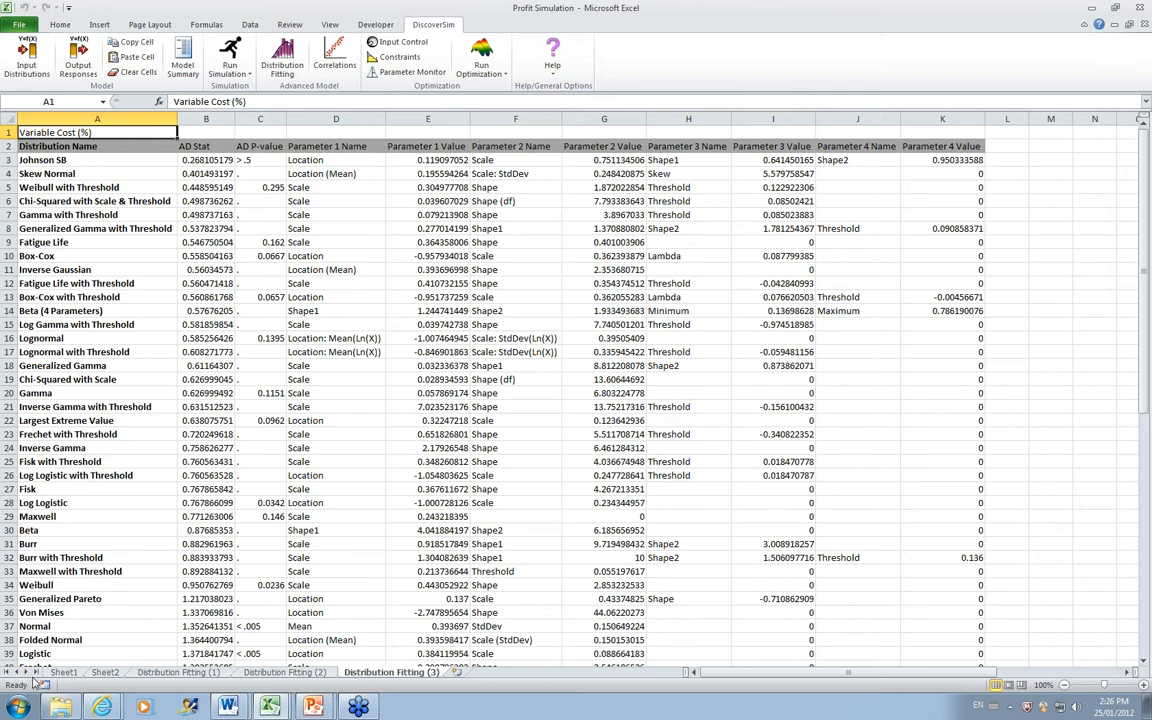
# Step: Define the Quantity Sold cell C11 on Sheet1 as an input distribution using the stored Negative Binomial fit for Quantity Sold
pyautogui.click(64, 672)
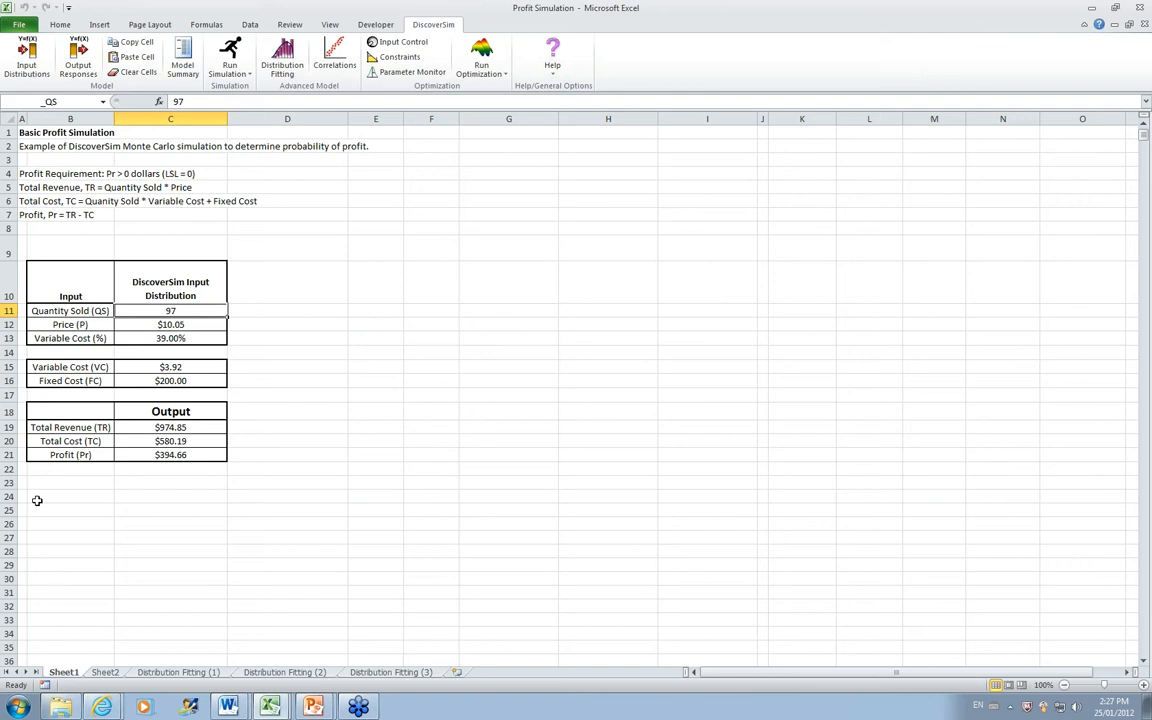
pyautogui.click(28, 55)
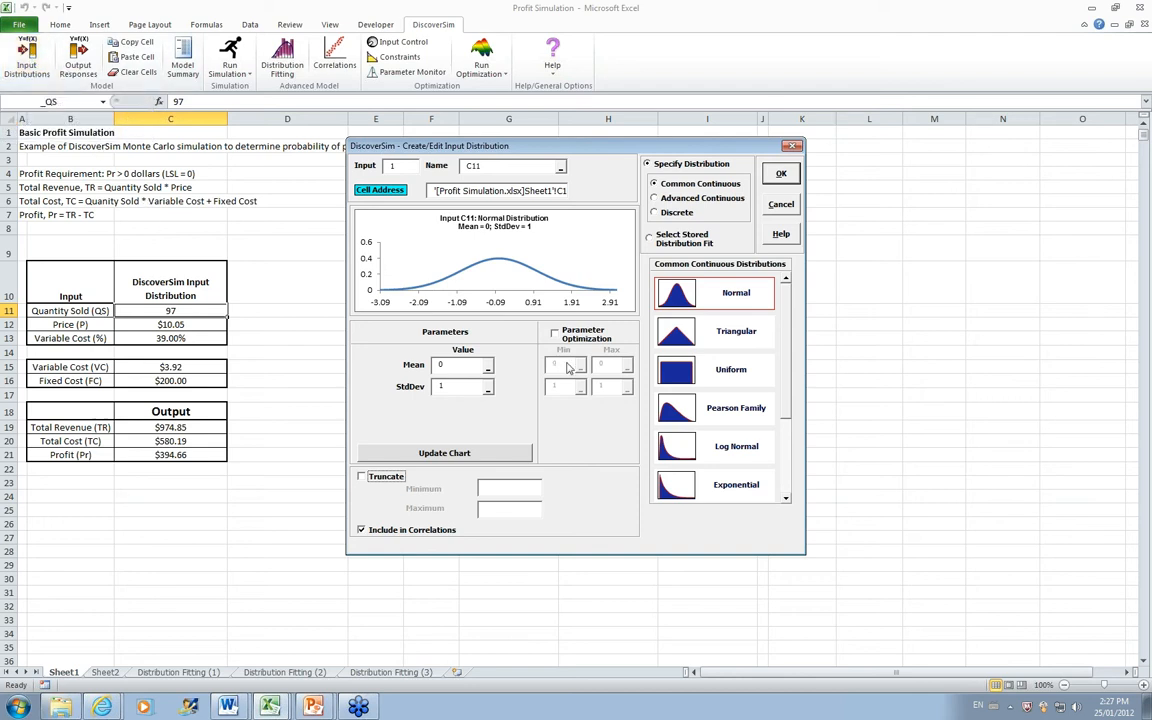
pyautogui.click(649, 238)
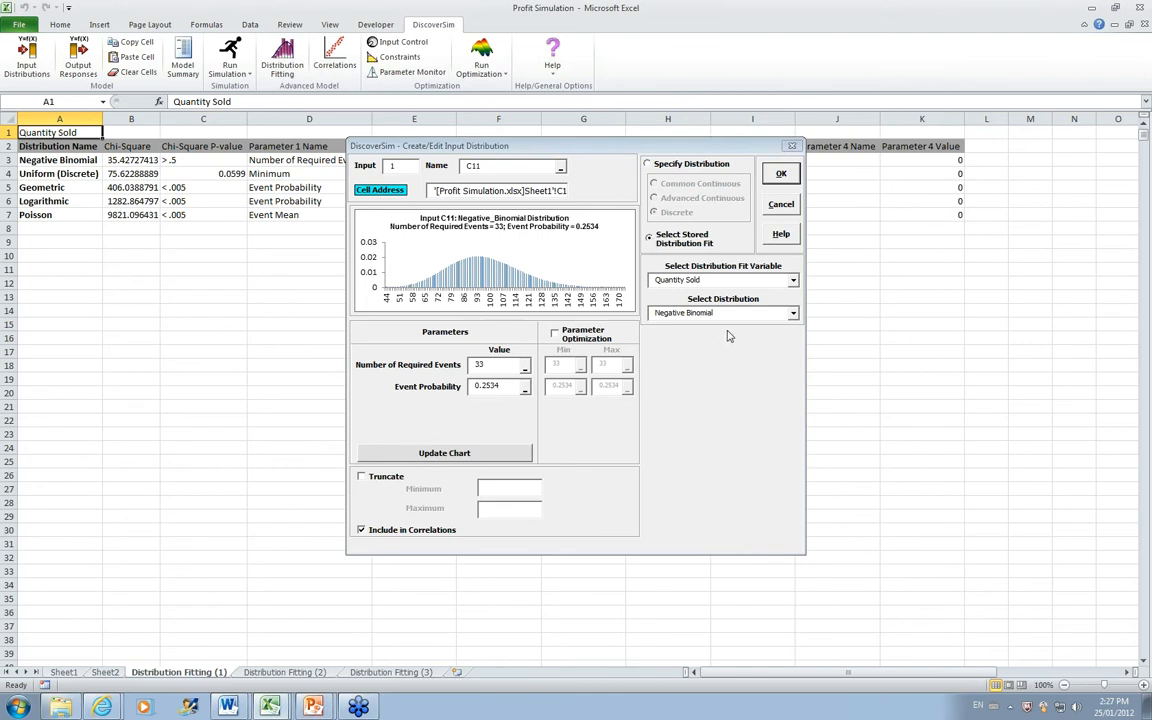
pyautogui.click(792, 315)
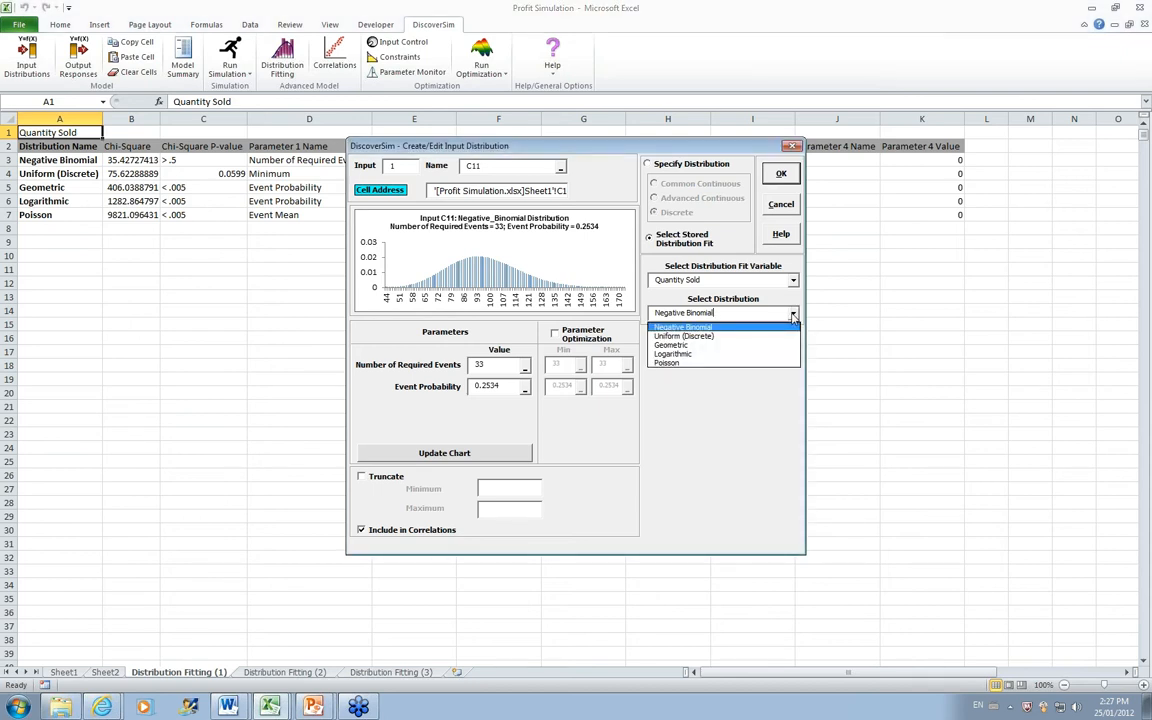
pyautogui.click(792, 316)
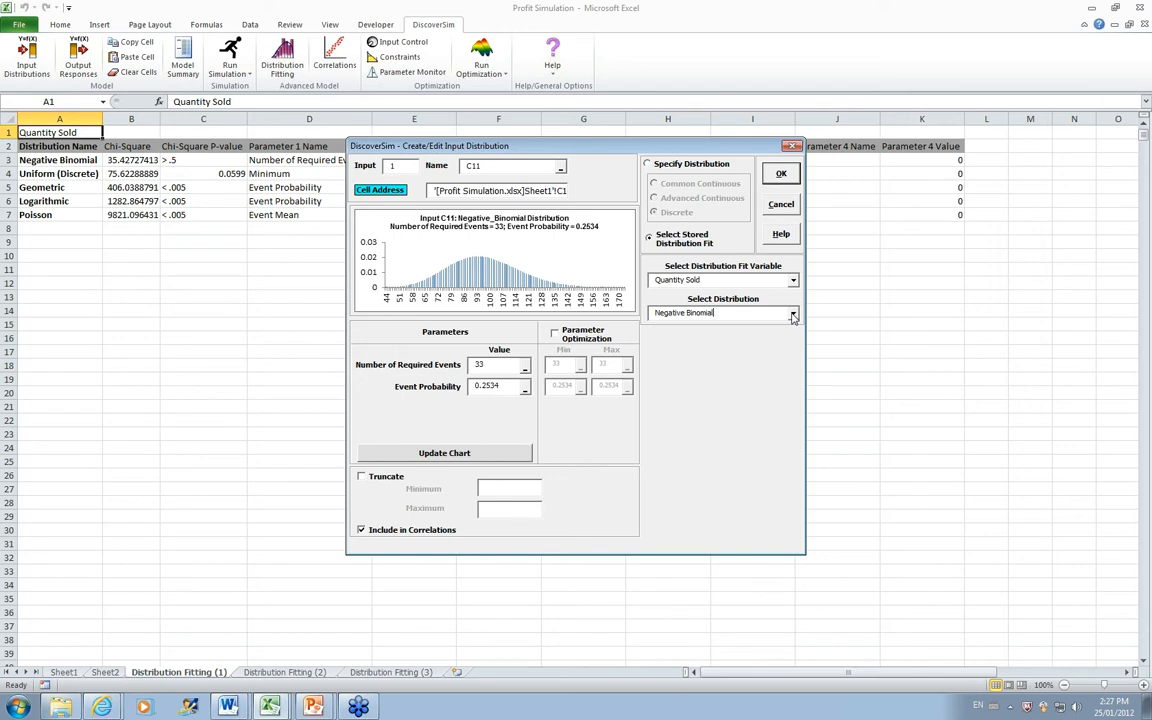
pyautogui.click(781, 173)
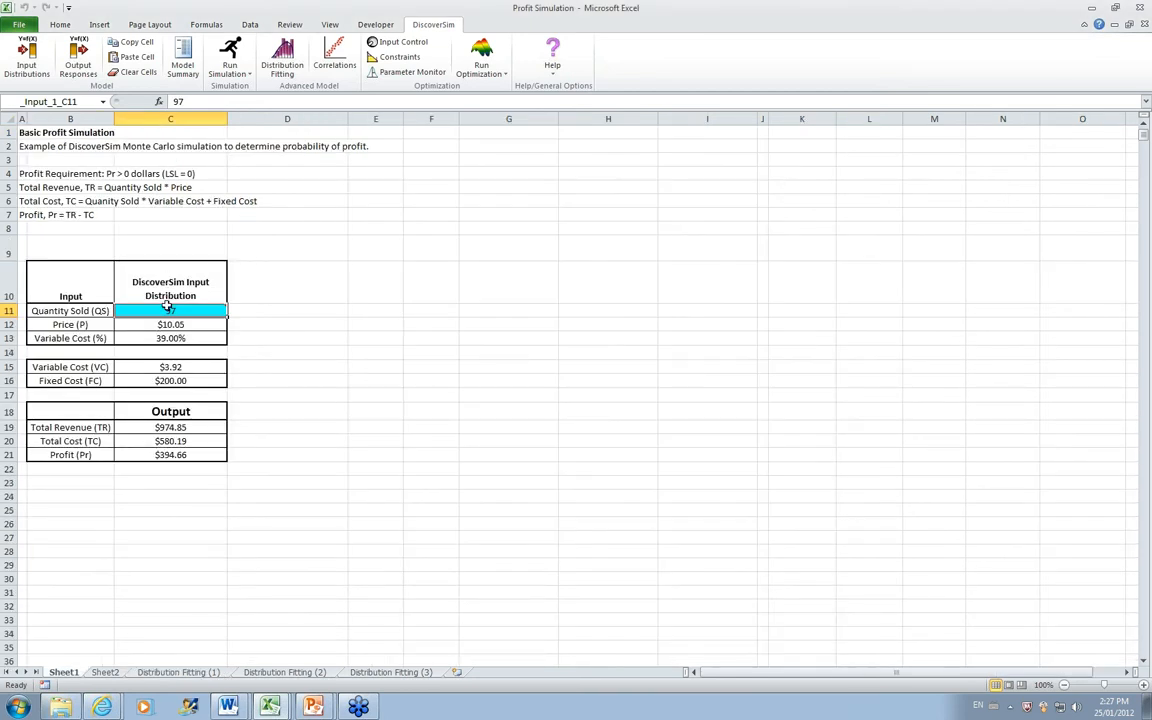
# Step: Define the Price cell C12 as an input distribution using the stored Beta (4 Parameters) fit for Price
pyautogui.moveTo(169, 311)
pyautogui.click(192, 323)
pyautogui.click(28, 60)
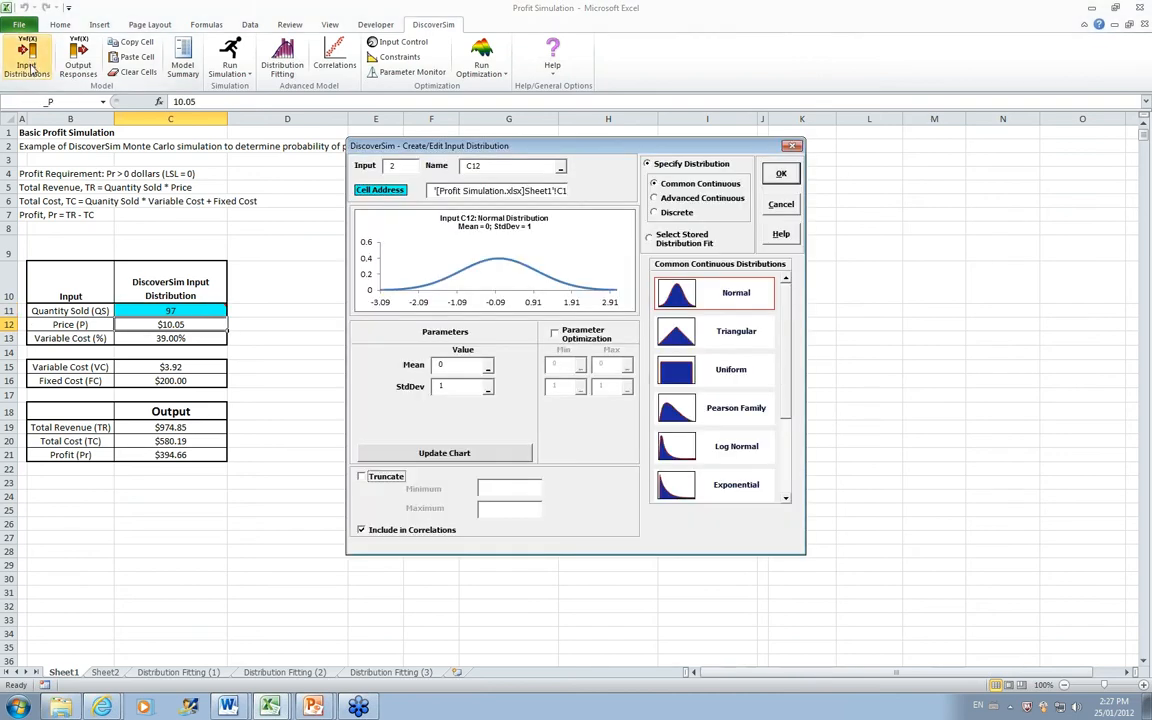
pyautogui.click(647, 238)
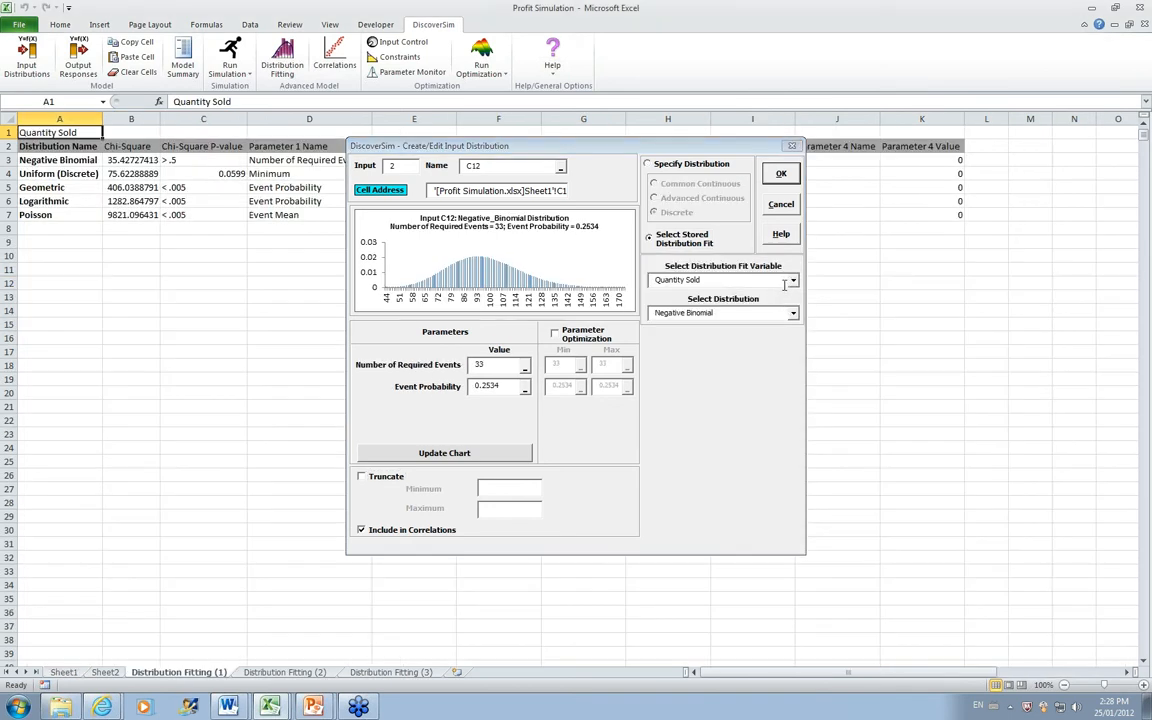
pyautogui.click(757, 282)
pyautogui.click(725, 303)
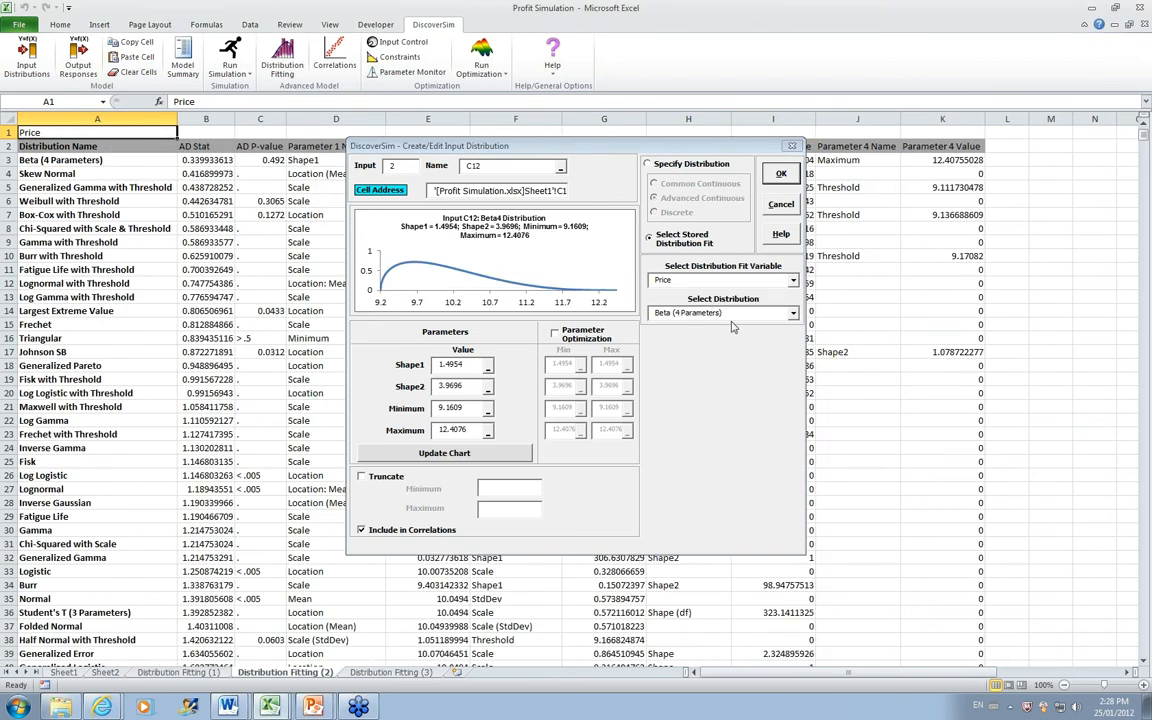
pyautogui.click(793, 313)
pyautogui.click(793, 313)
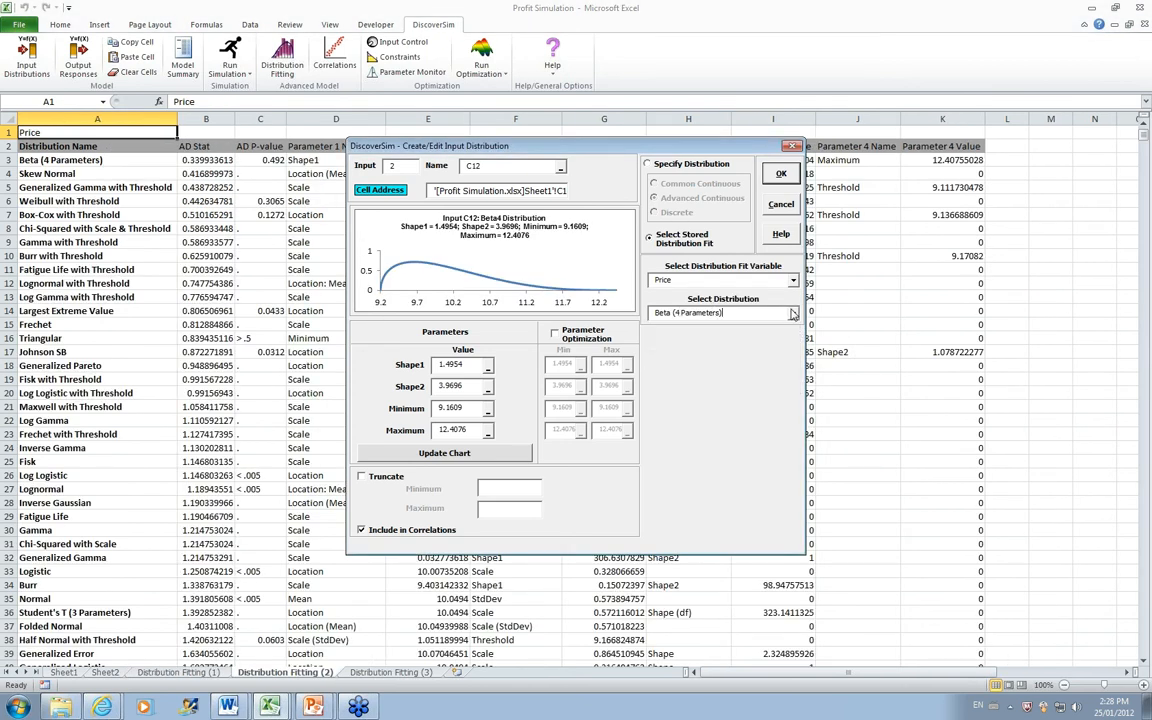
pyautogui.click(775, 177)
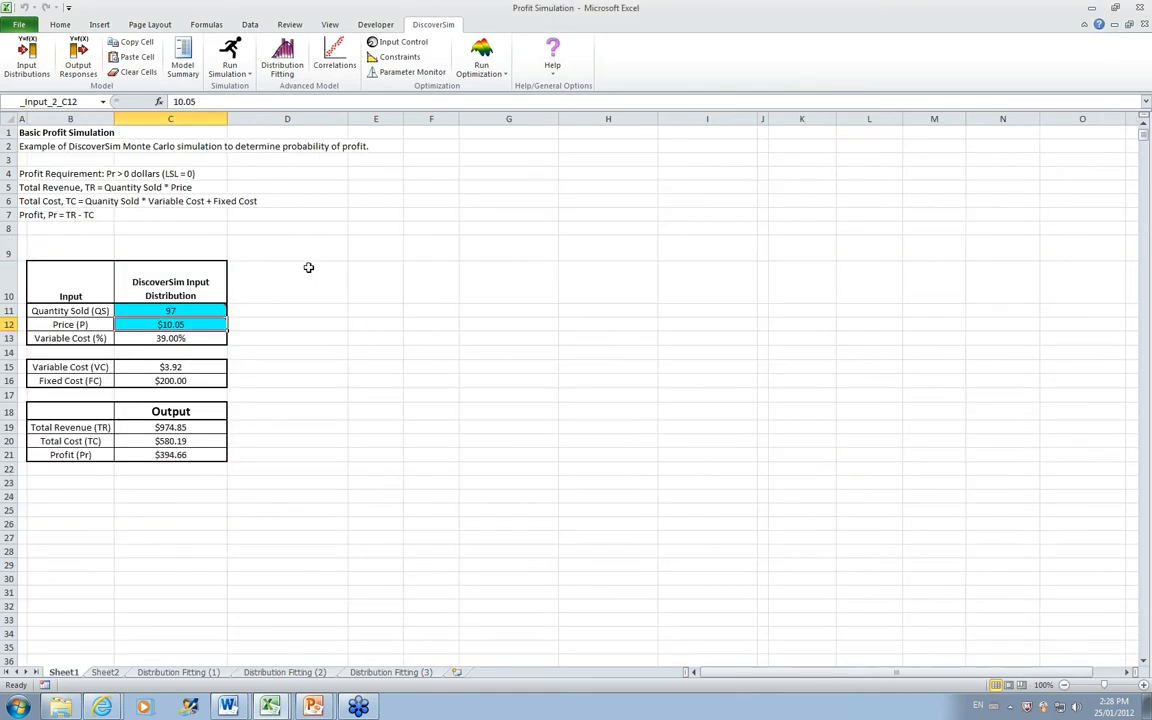
# Step: Define the Variable Cost (%) cell C13 as an input distribution using the stored Johnson SB fit for Variable Cost (%)
pyautogui.moveTo(206, 322)
pyautogui.click(206, 340)
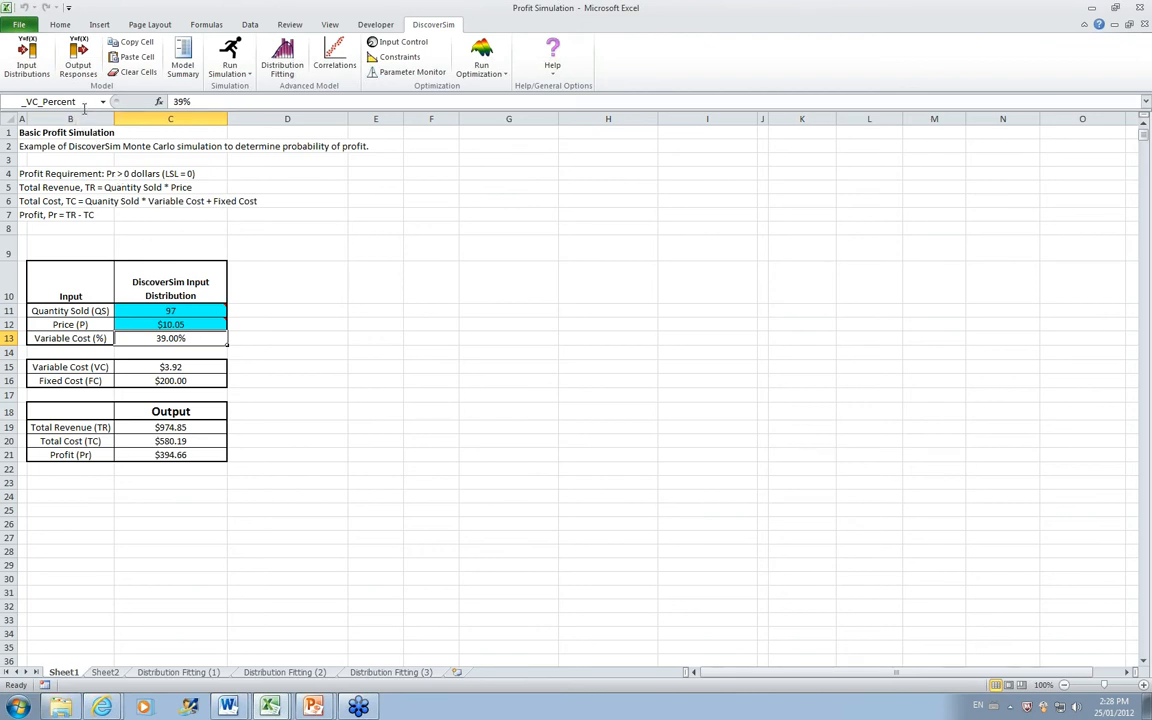
pyautogui.click(32, 60)
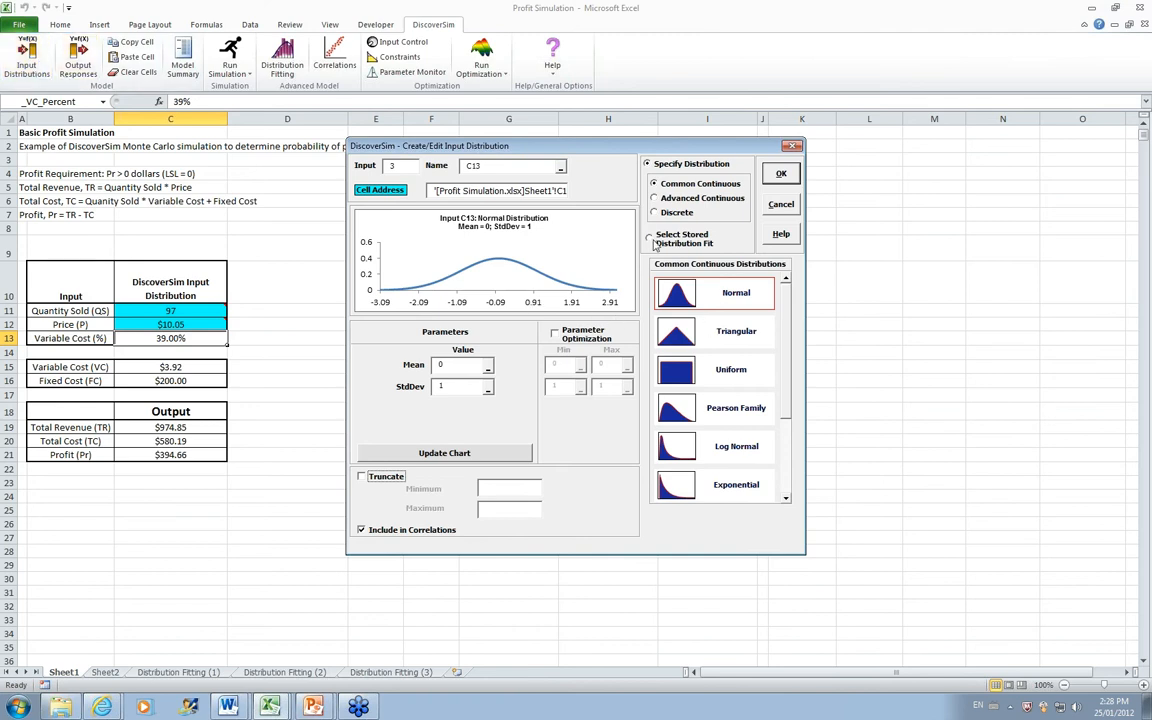
pyautogui.click(650, 242)
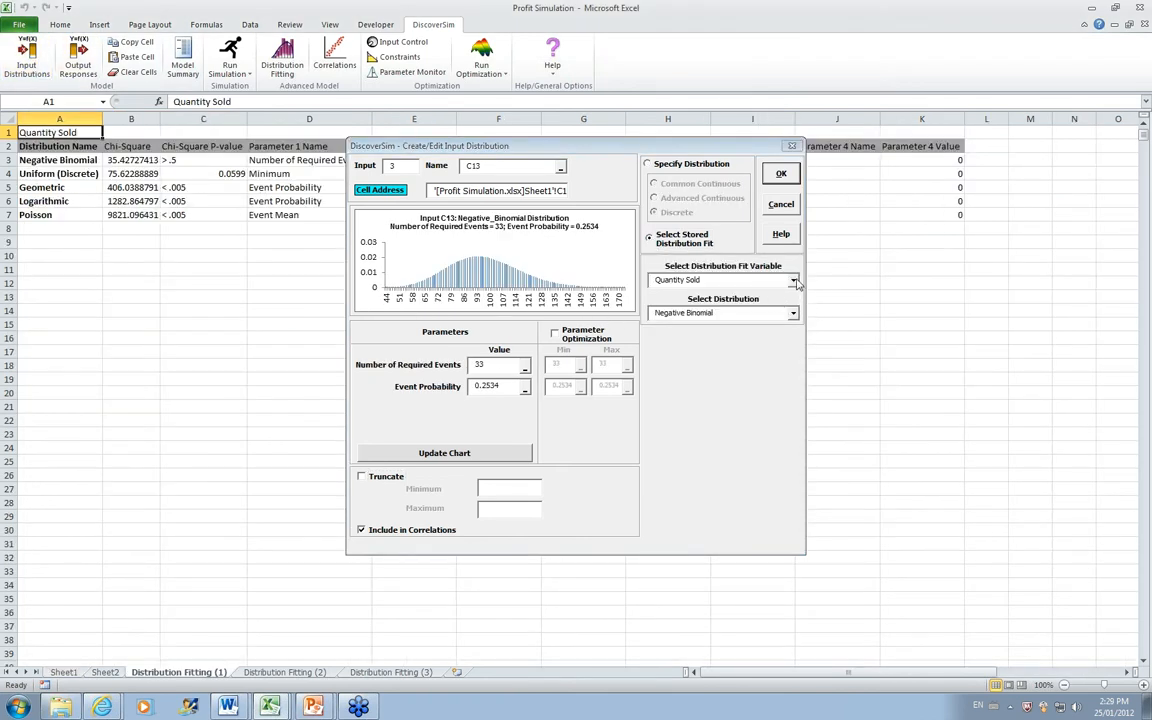
pyautogui.click(793, 280)
pyautogui.click(735, 306)
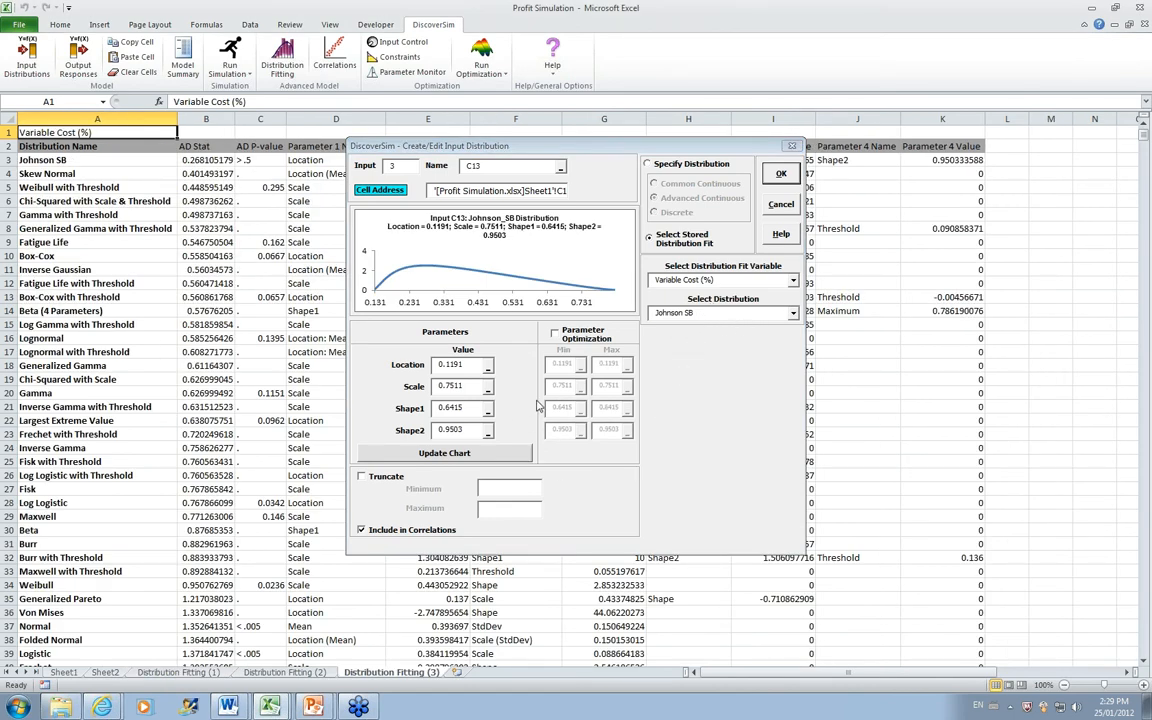
pyautogui.click(781, 175)
# Step: Inspect the contents of the Variable Cost (VC), Fixed Cost and Profit cells, and return to the source data on Sheet2
pyautogui.moveTo(147, 338)
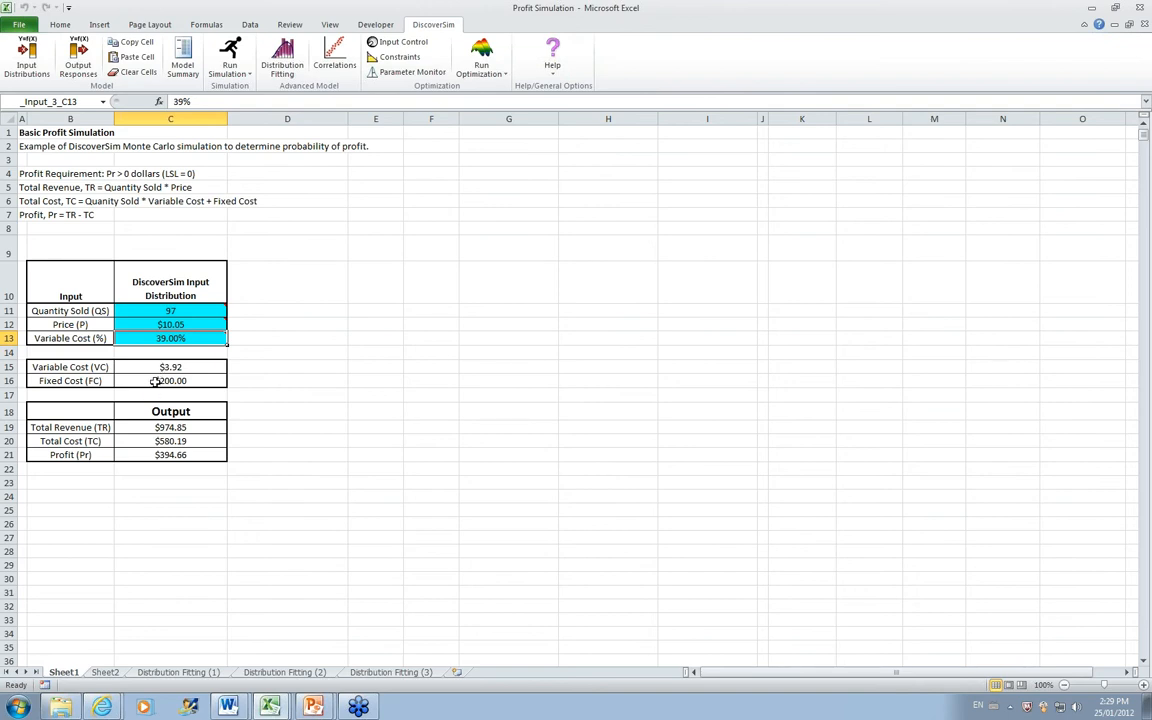
pyautogui.click(146, 367)
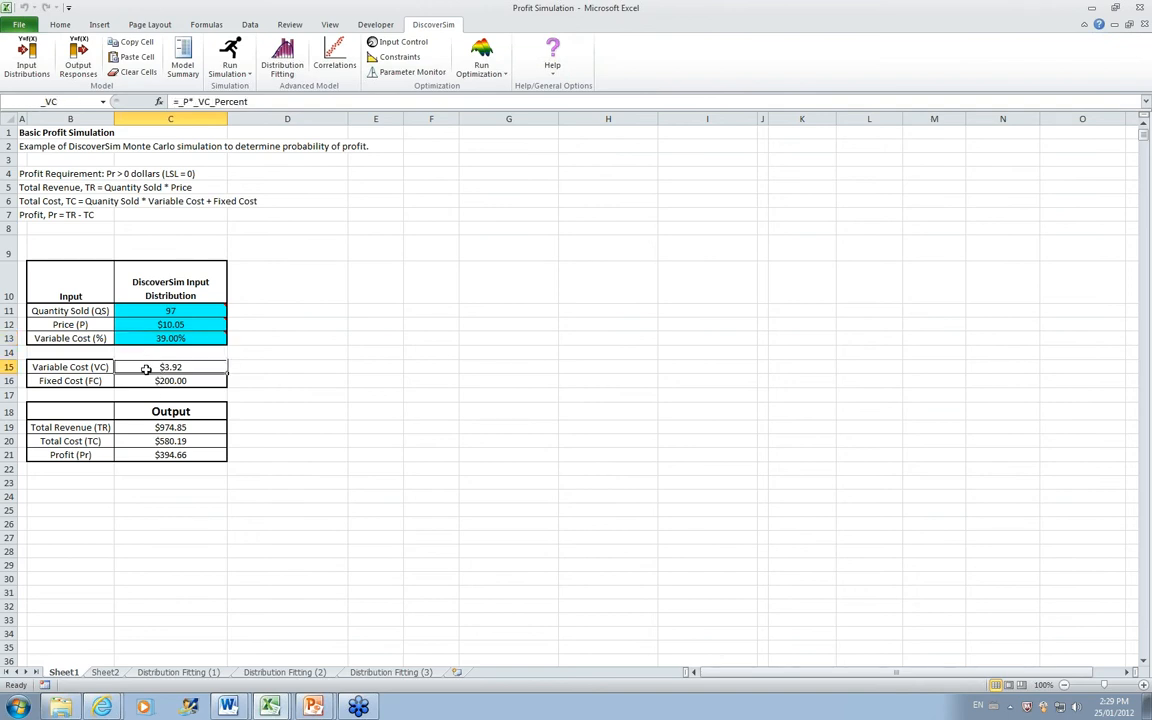
pyautogui.click(139, 382)
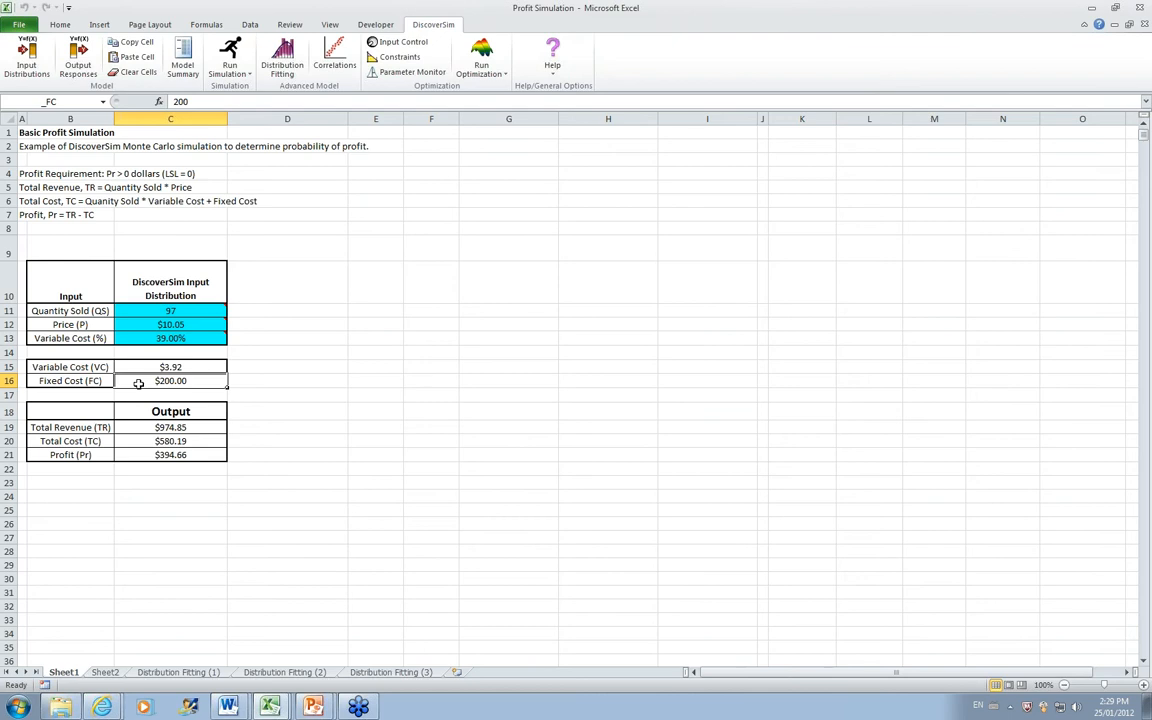
pyautogui.click(155, 456)
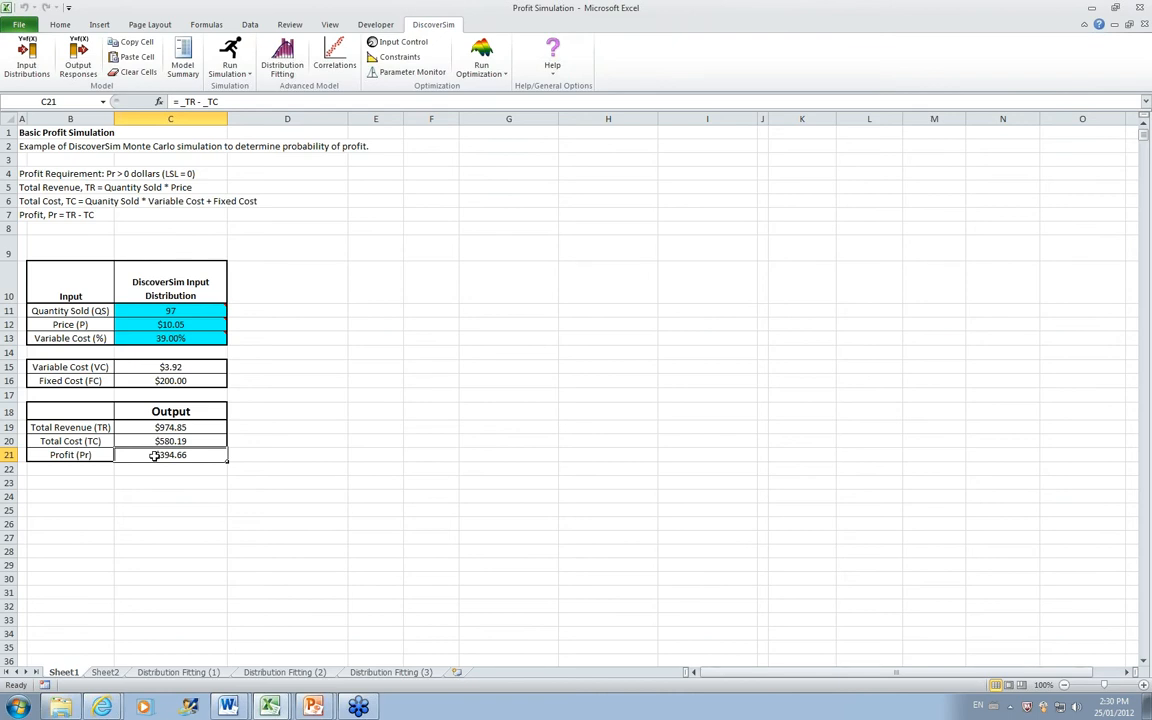
pyautogui.click(117, 674)
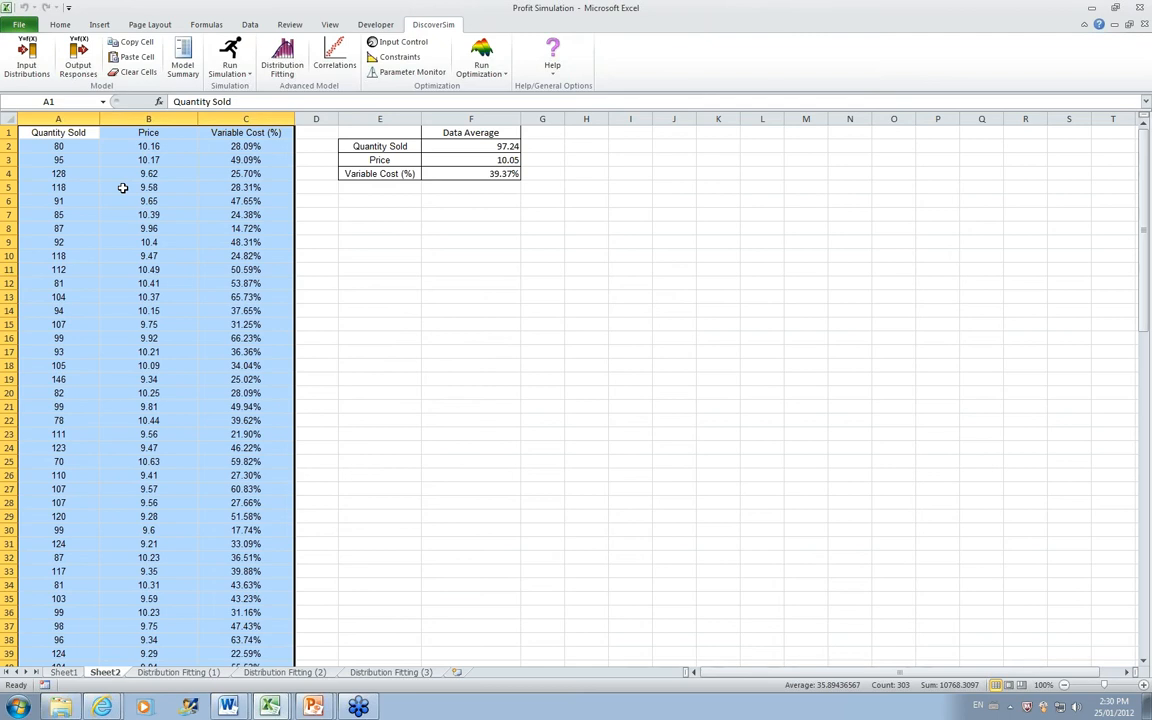
# Step: Return to Sheet1 and specify a correlation of -0.8 between the Quantity Sold (C11) and Price (C12) inputs
pyautogui.hotkey('ctrl', 'pageup')
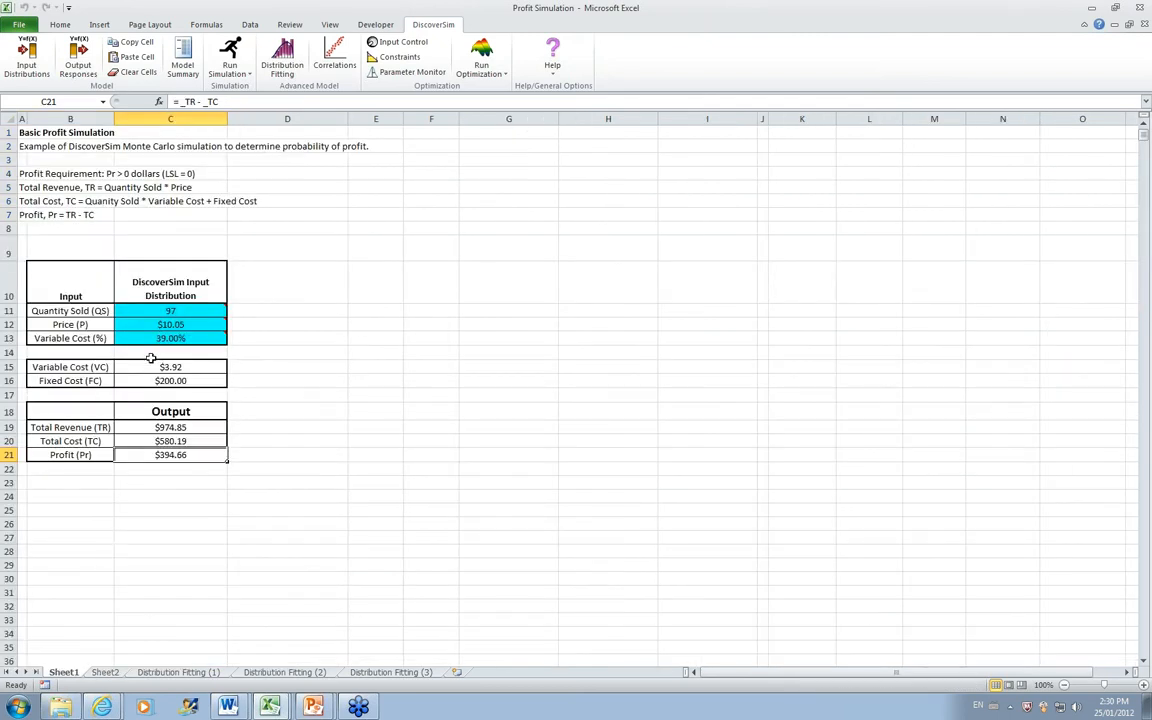
pyautogui.click(340, 58)
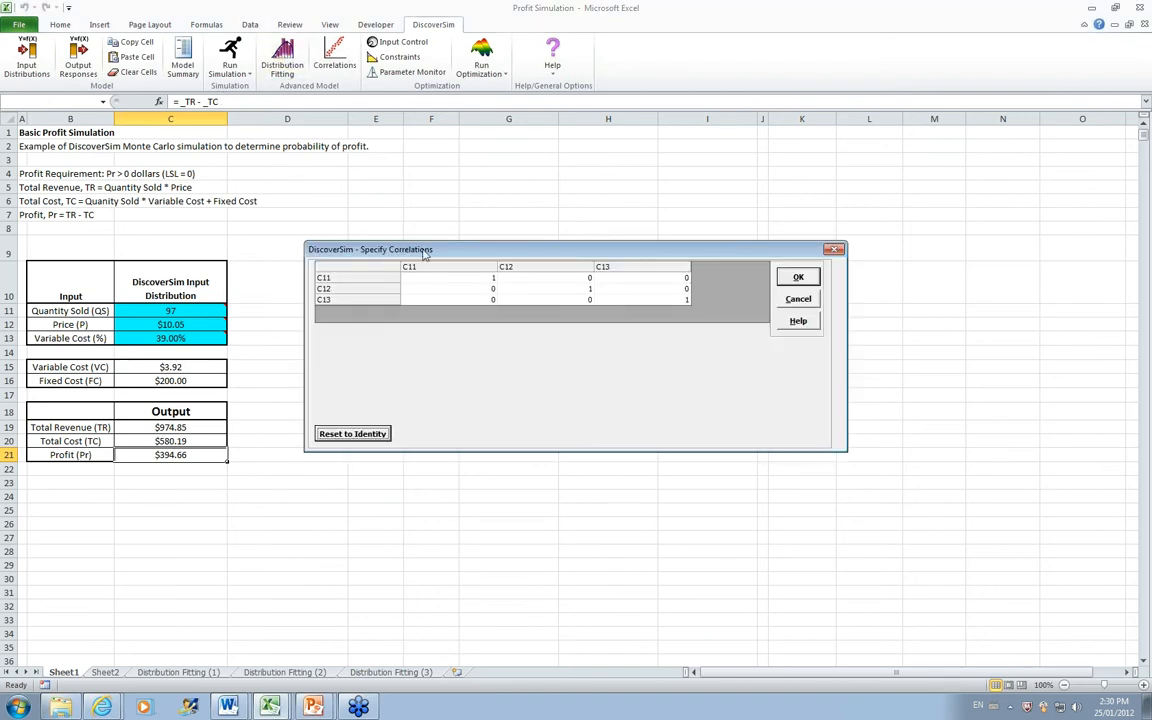
pyautogui.click(473, 291)
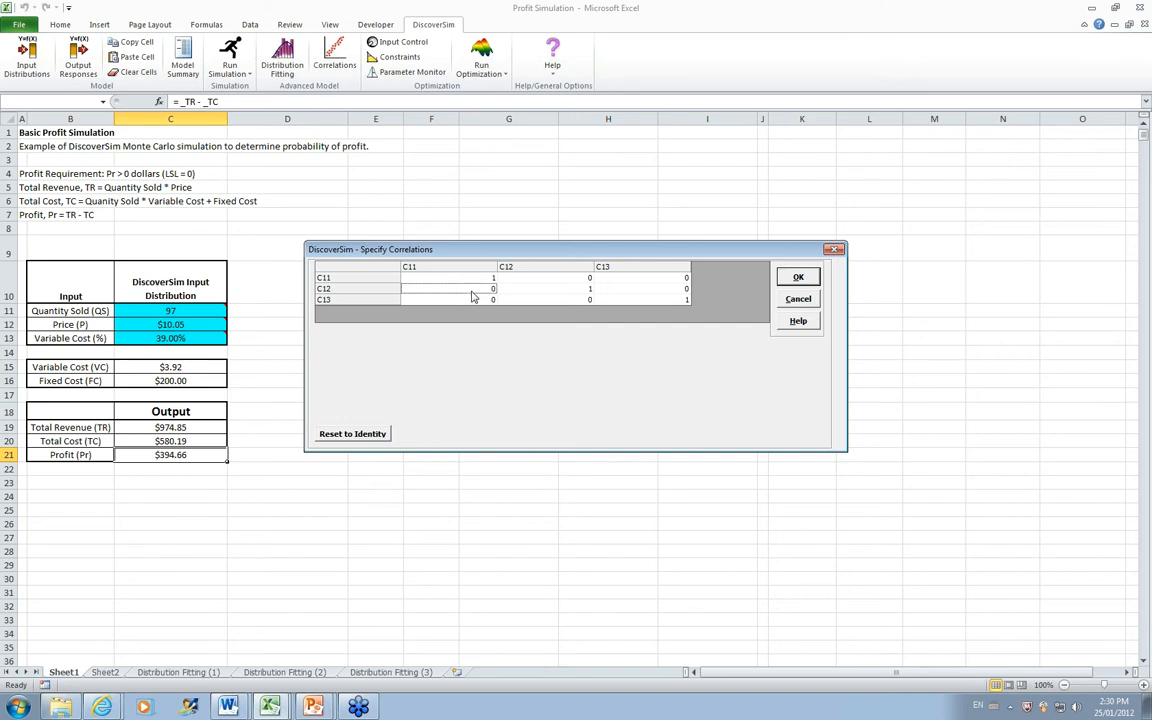
pyautogui.write('-.8')
pyautogui.press('Return')
pyautogui.click(798, 277)
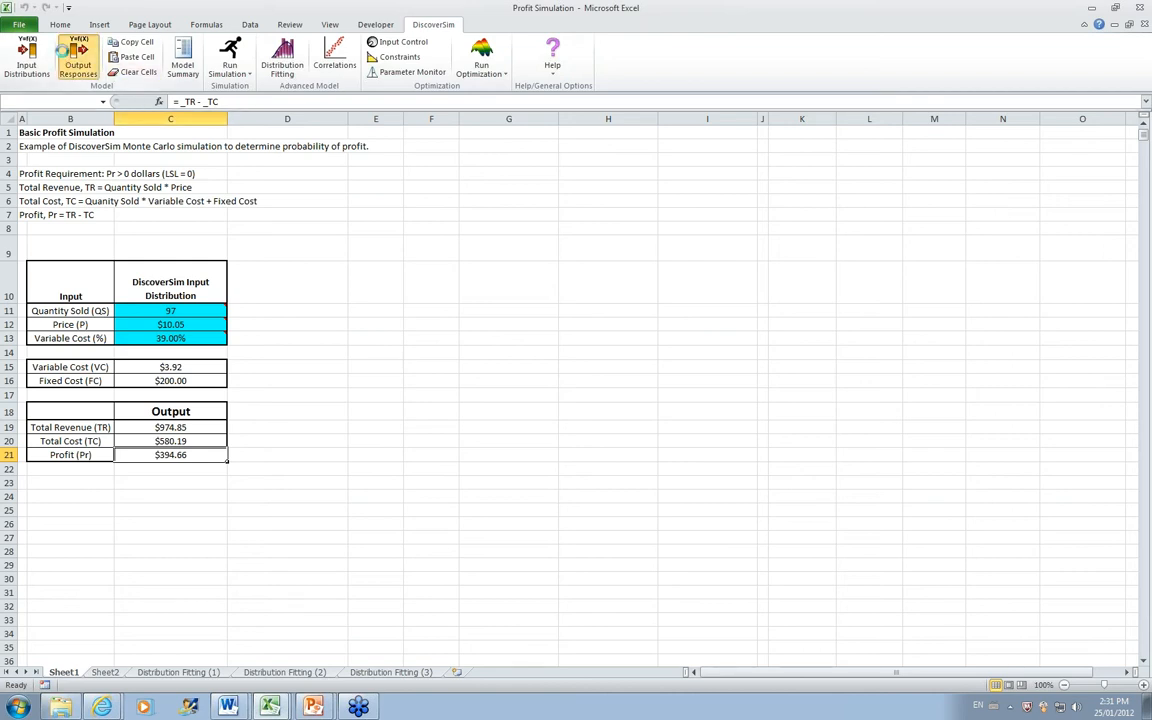
# Step: Define the Profit cell C21 as an output response with an LSL of 0 and the output goal Maximize
pyautogui.click(63, 52)
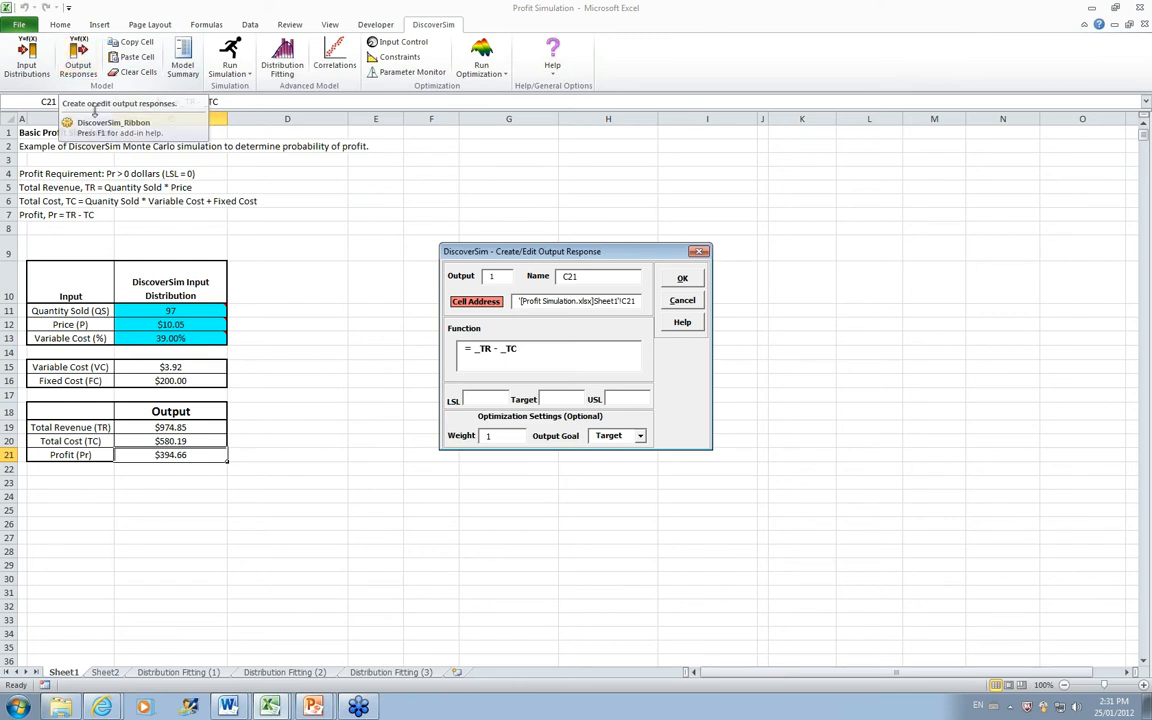
pyautogui.click(478, 399)
pyautogui.write('0')
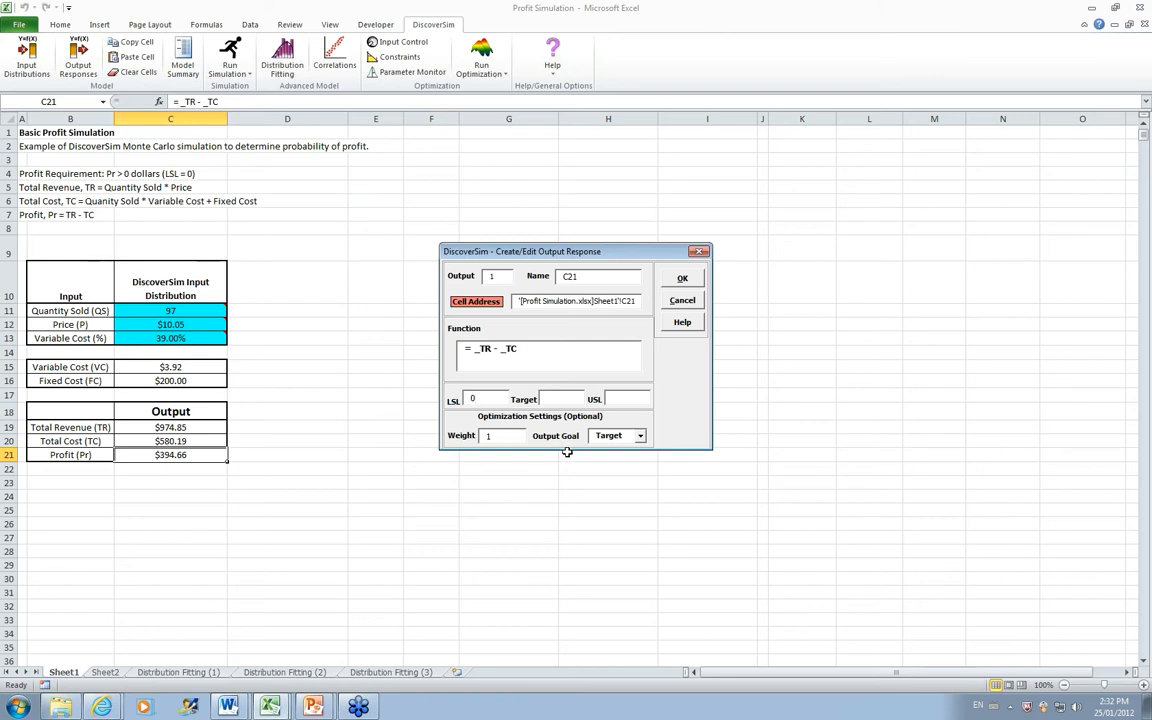
pyautogui.click(640, 436)
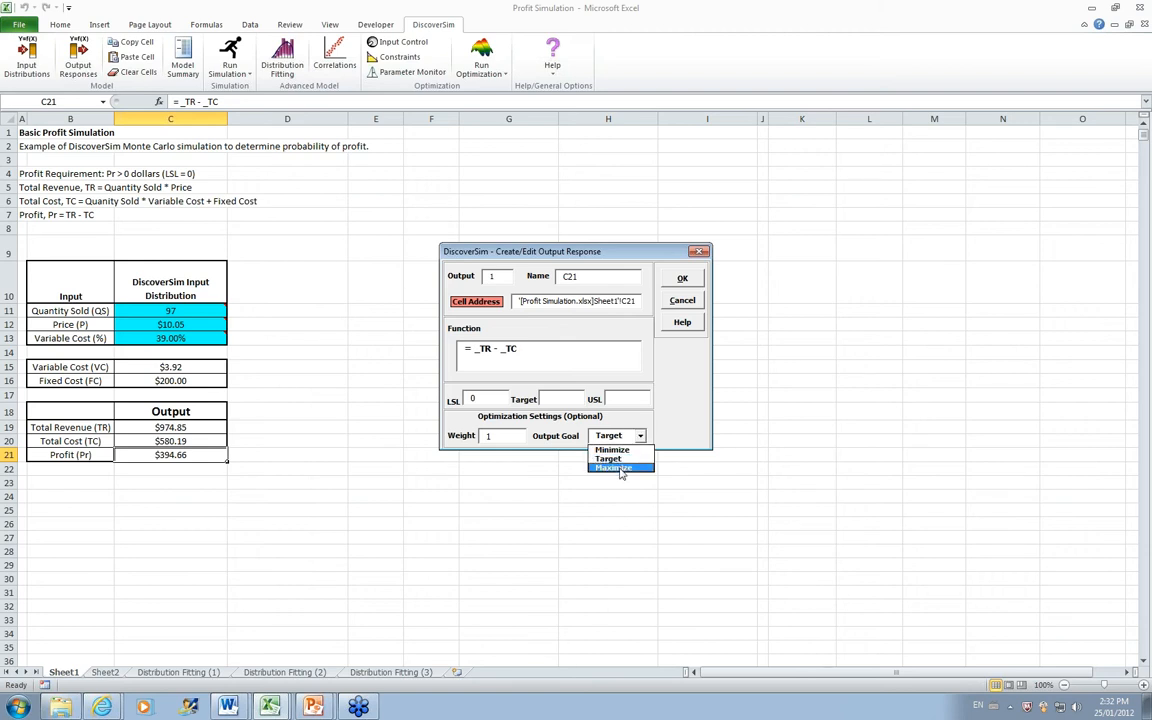
pyautogui.click(620, 468)
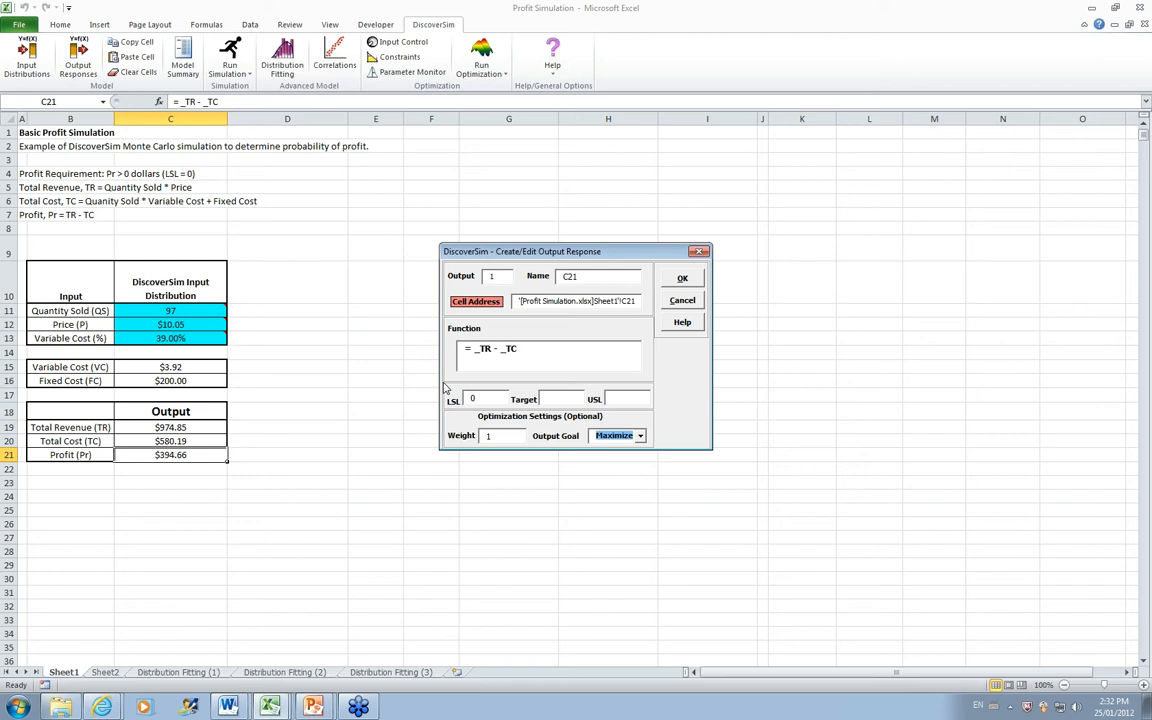
pyautogui.click(682, 279)
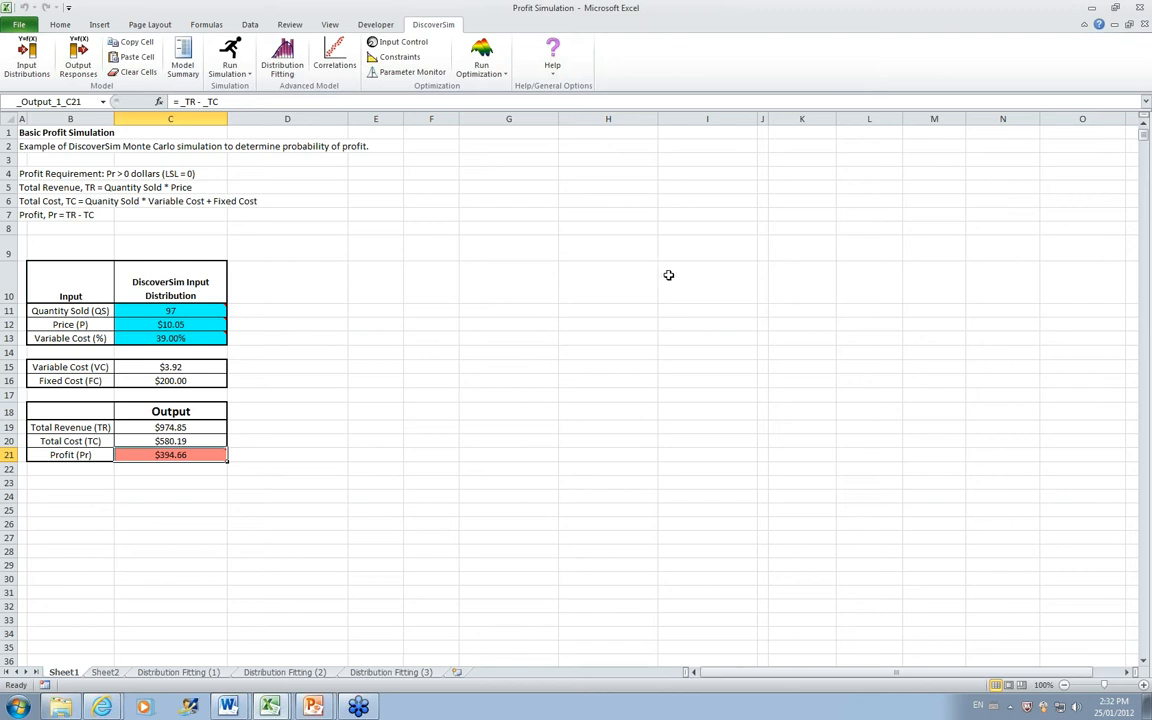
# Step: Run the simulation with 10000 Monte Carlo replications, including the Scatter Plot/Correlation Matrix and Sensitivity Charts with correlation coefficients
pyautogui.click(230, 62)
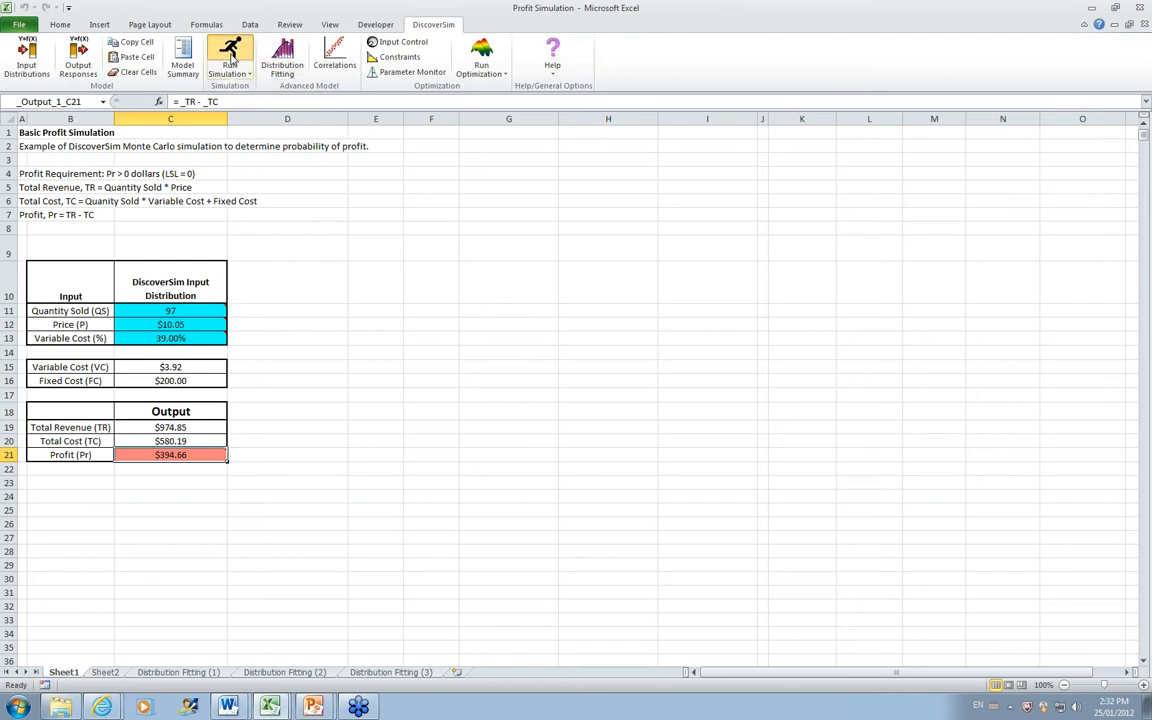
pyautogui.click(700, 415)
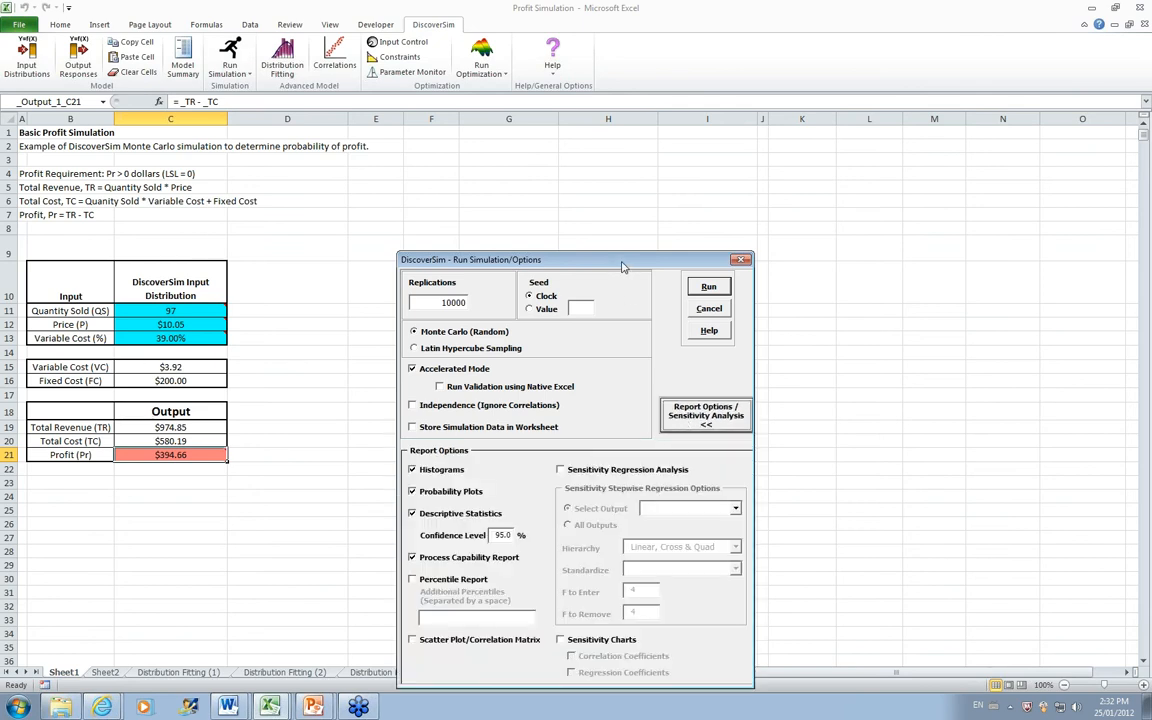
pyautogui.moveTo(563, 259); pyautogui.dragTo(561, 140)
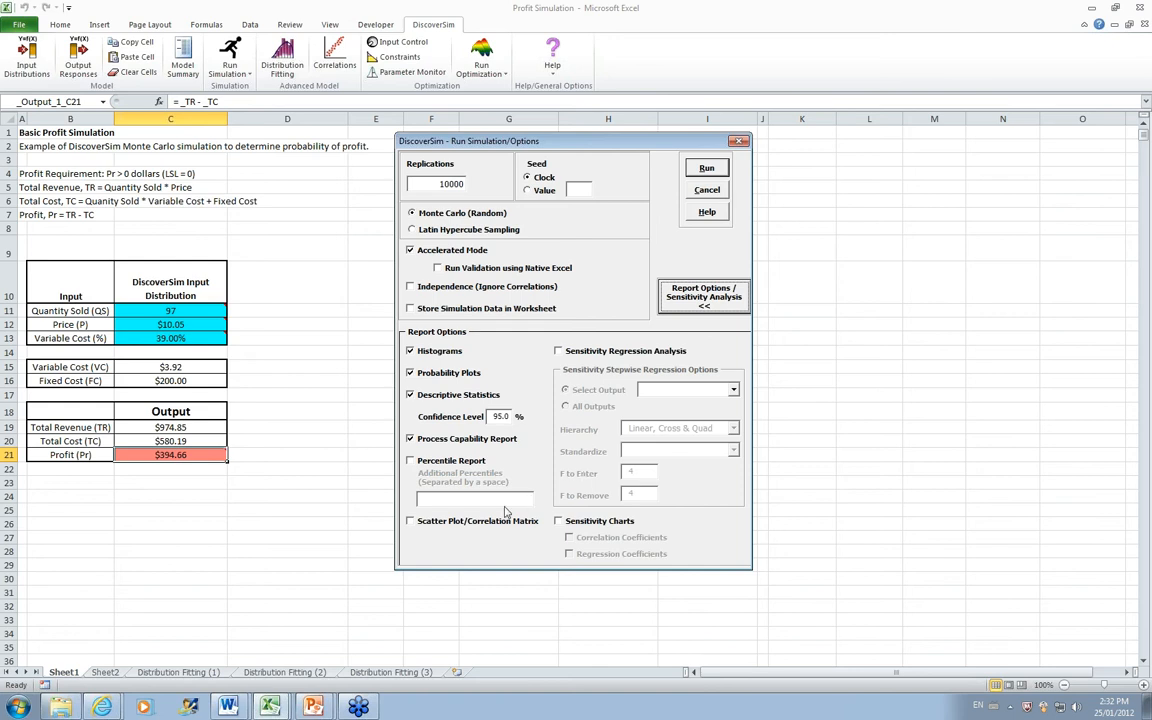
pyautogui.click(410, 521)
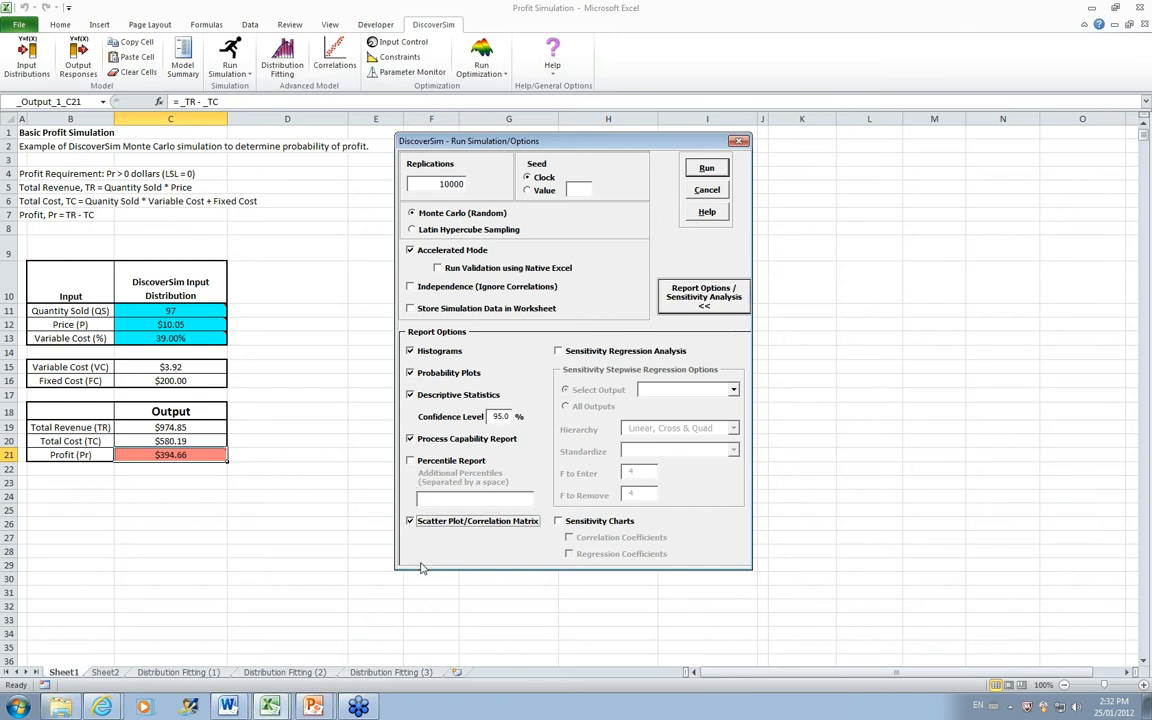
pyautogui.click(560, 521)
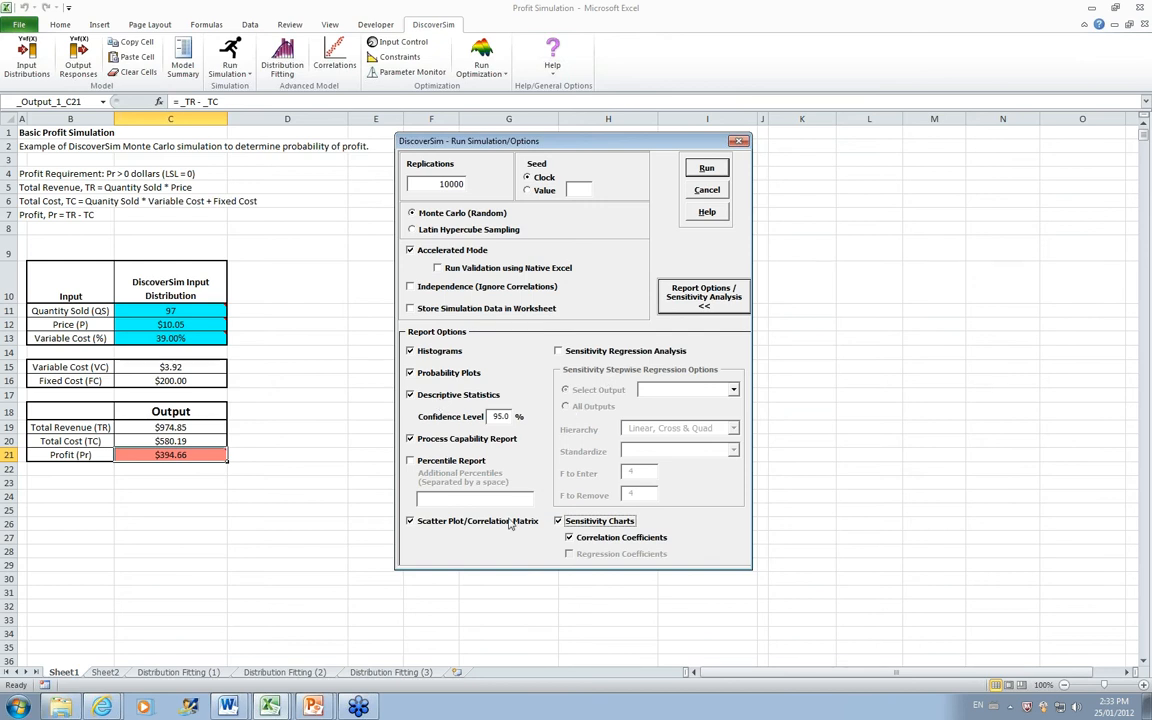
pyautogui.click(701, 173)
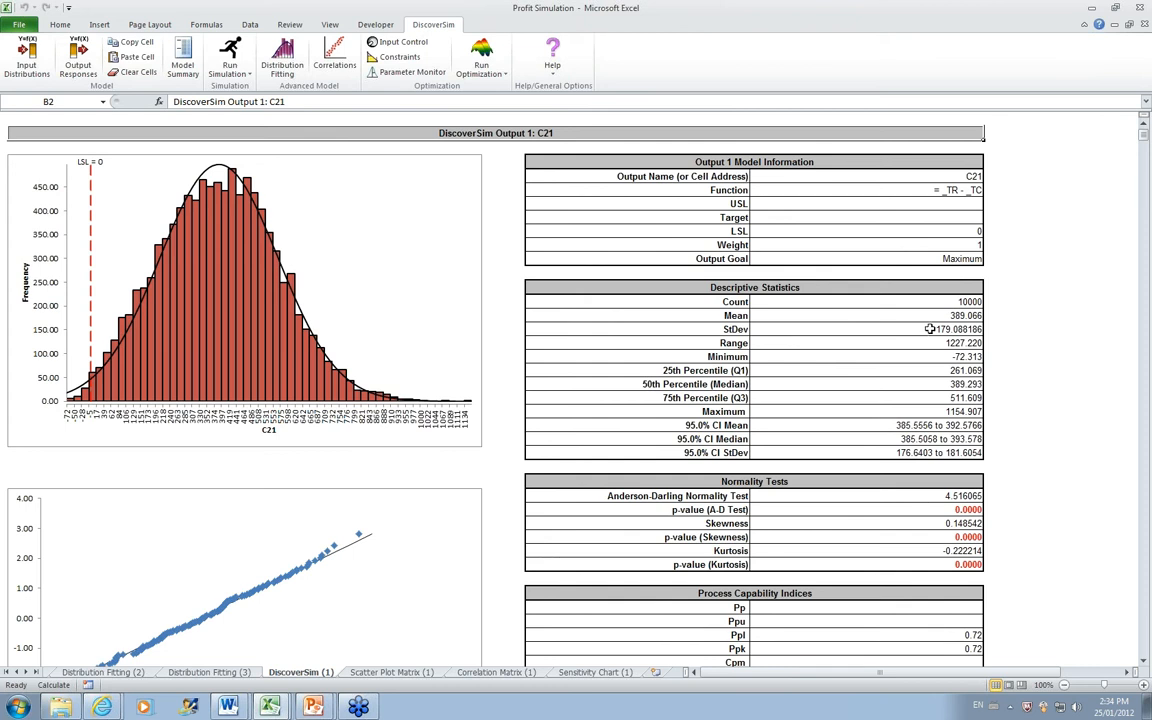
# Step: Examine the histogram, normality tests, capability indices and performance figures in the simulation report for output C21
pyautogui.click(1144, 661)
pyautogui.click(1144, 661)
pyautogui.click(1144, 661)
pyautogui.click(1144, 661)
pyautogui.click(1144, 661)
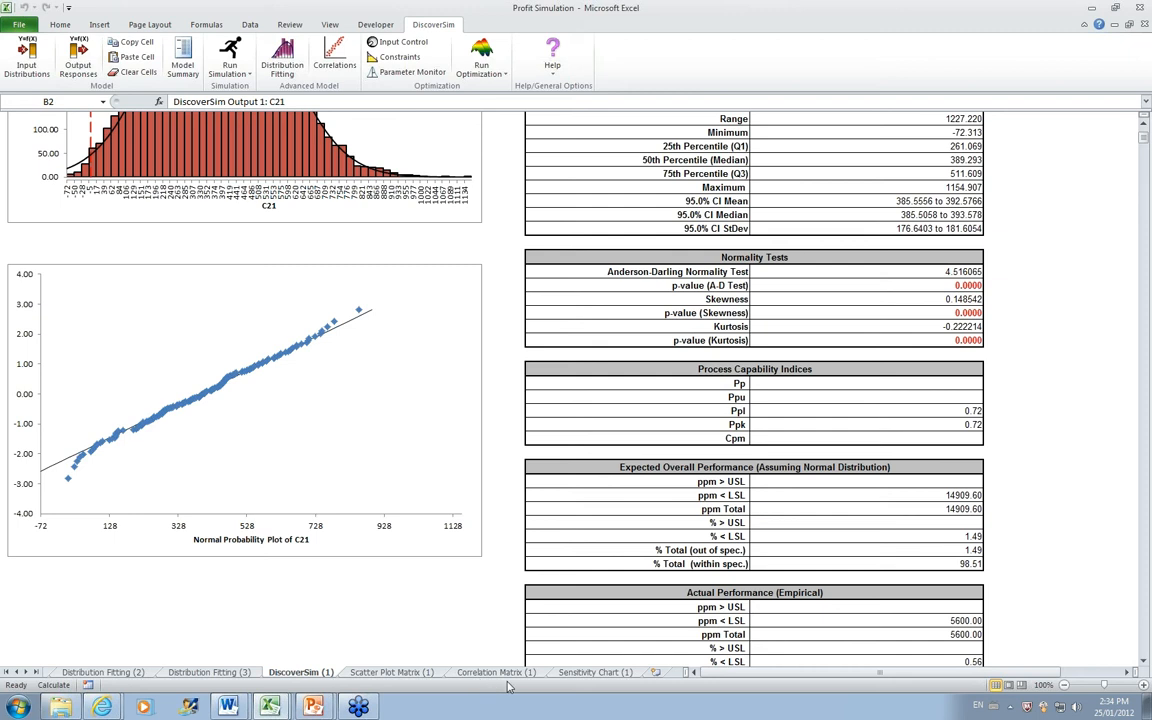
# Step: Examine how the inputs relate to profit in the sensitivity chart, scatter plot matrix and correlation matrix, checking the cell references against Sheet1
pyautogui.click(596, 672)
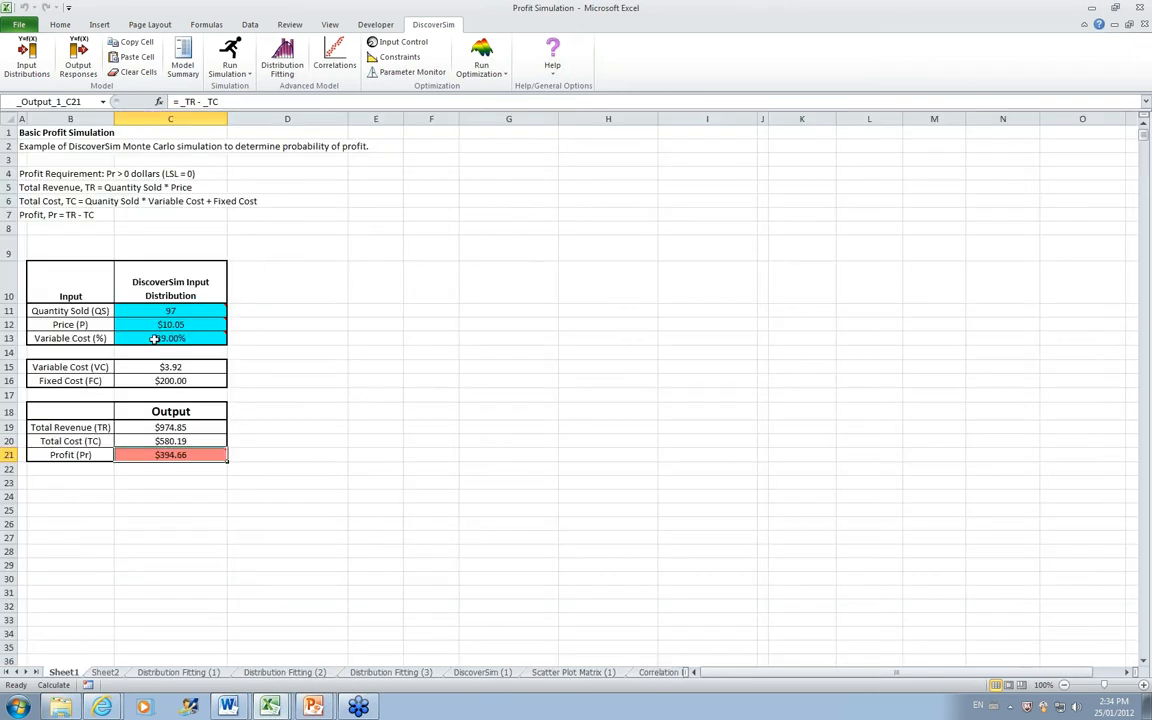
pyautogui.moveTo(200, 342)
pyautogui.click(35, 673)
pyautogui.click(35, 673)
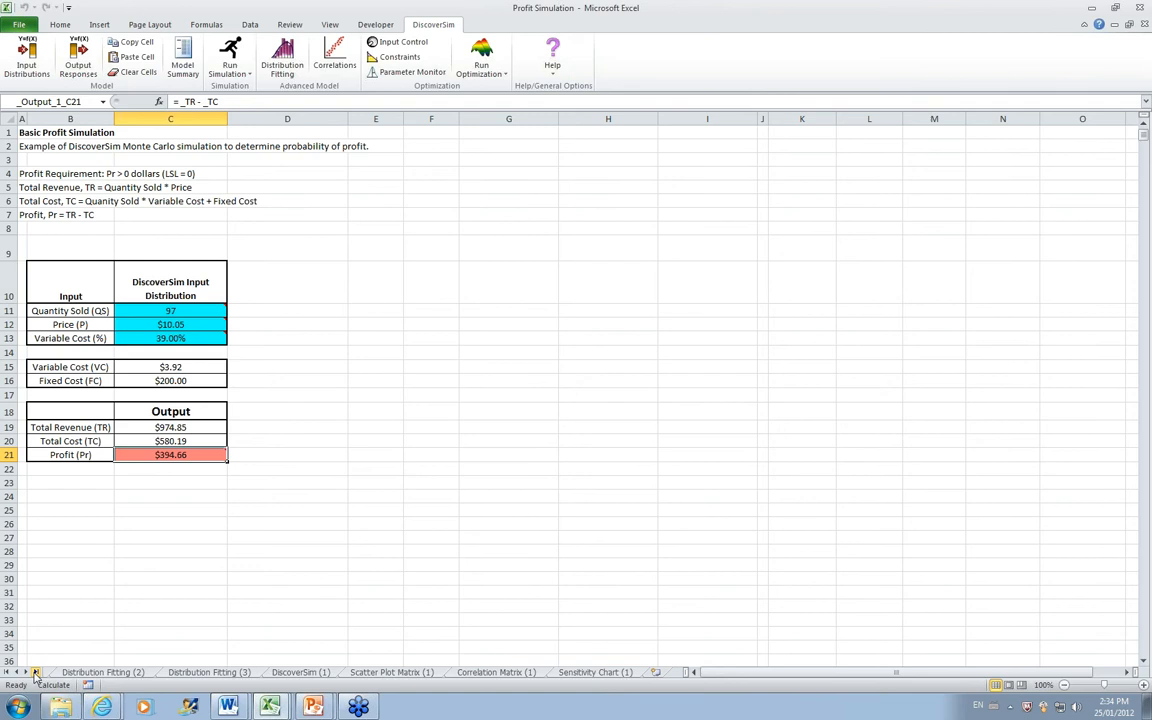
pyautogui.click(575, 672)
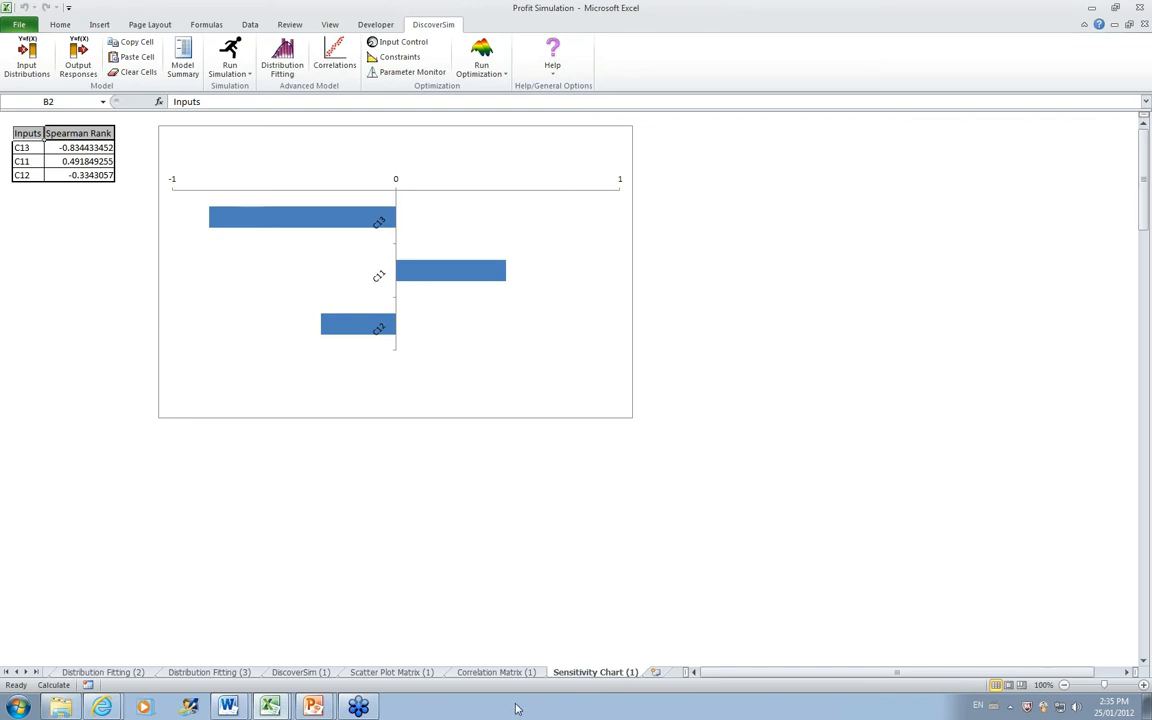
pyautogui.click(430, 674)
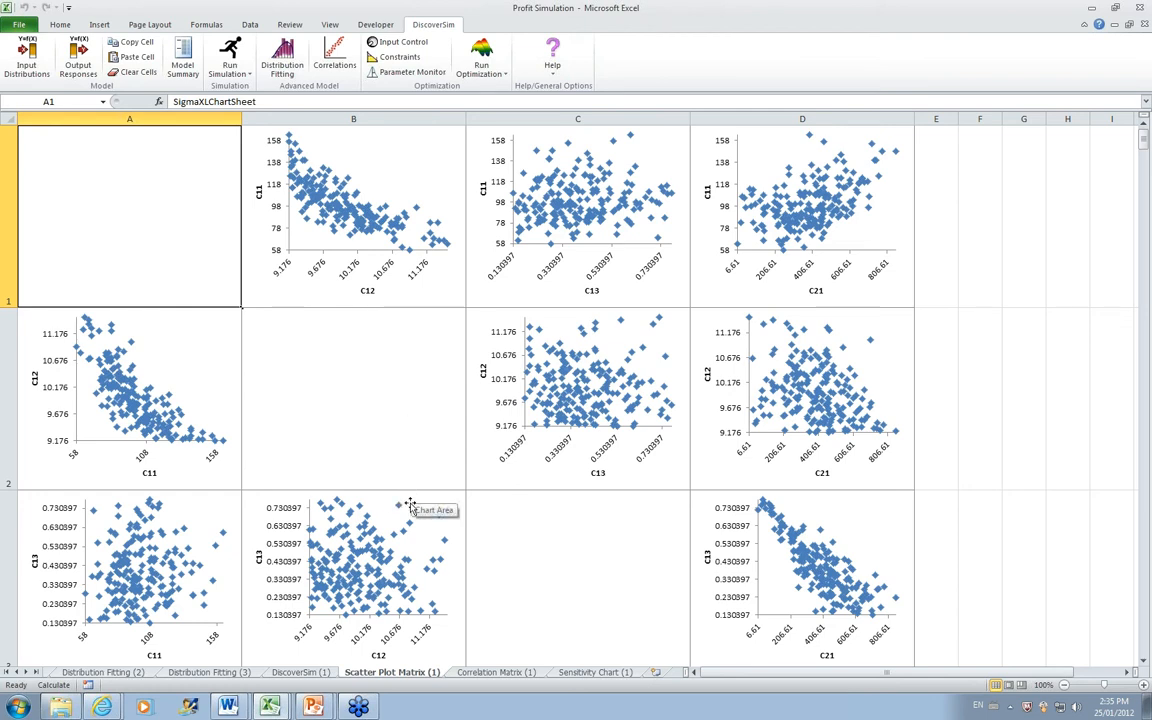
pyautogui.click(470, 676)
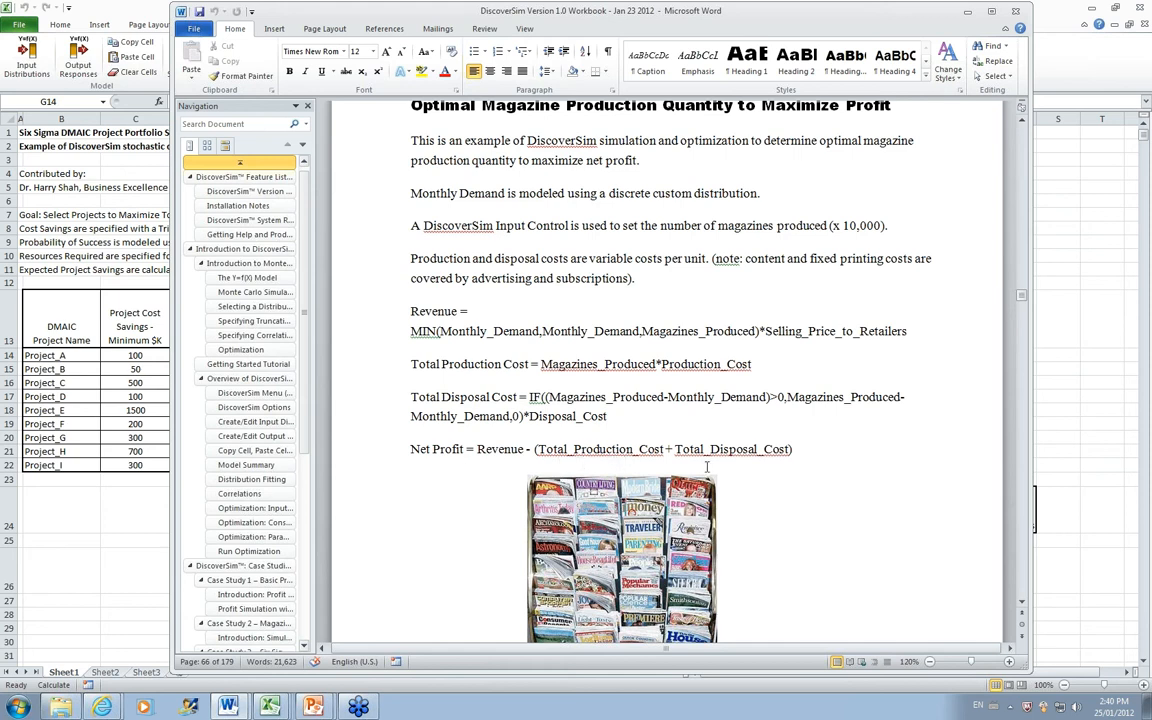
# Step: Switch to Sheet1 of the Magazine Production - Optimization workbook in Excel and inspect the Calculated Probability formula in H15
pyautogui.click(61, 706)
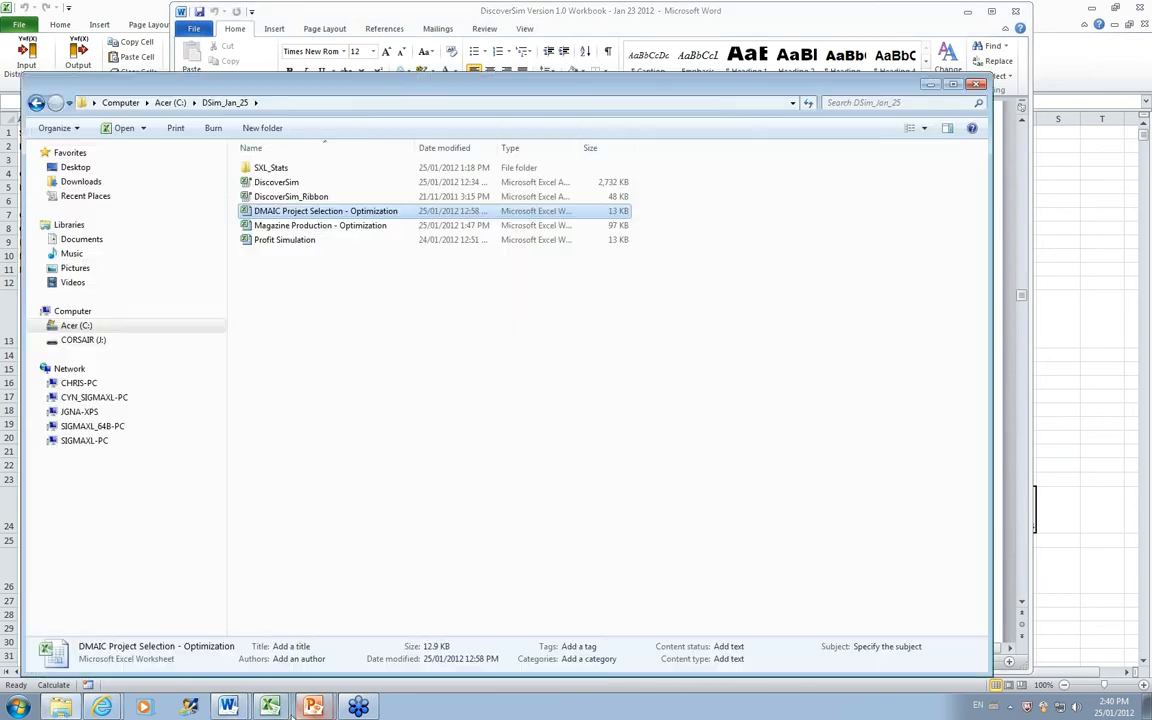
pyautogui.click(270, 706)
pyautogui.click(265, 653)
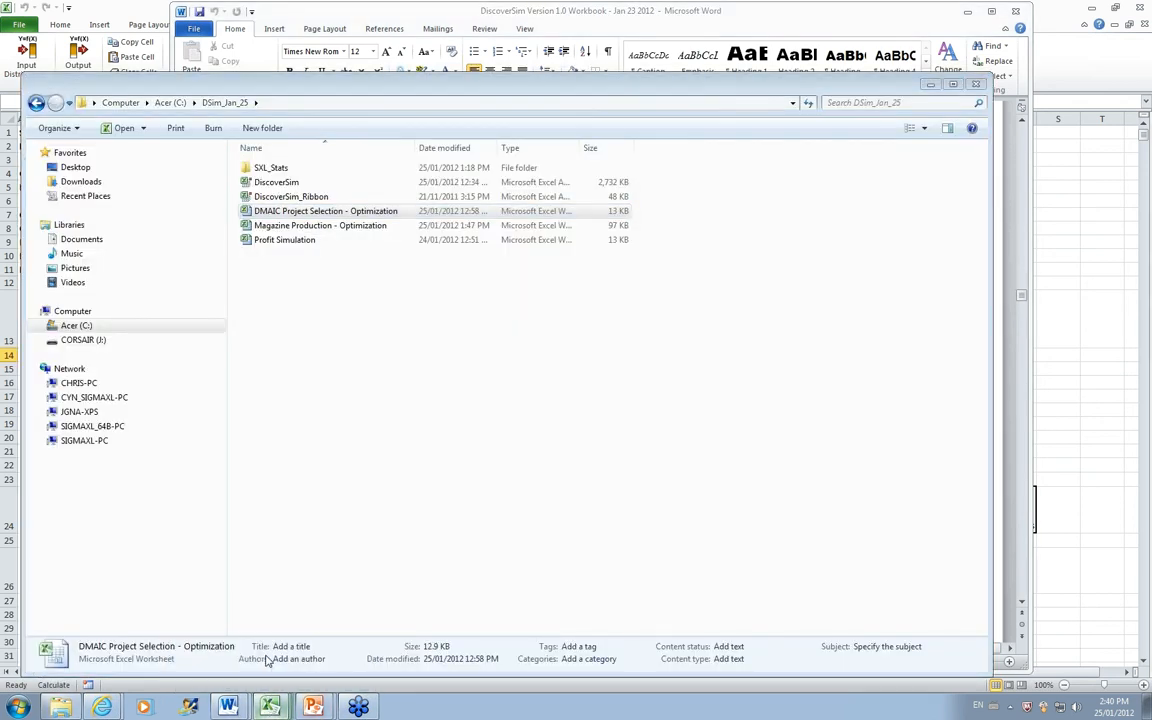
pyautogui.click(63, 672)
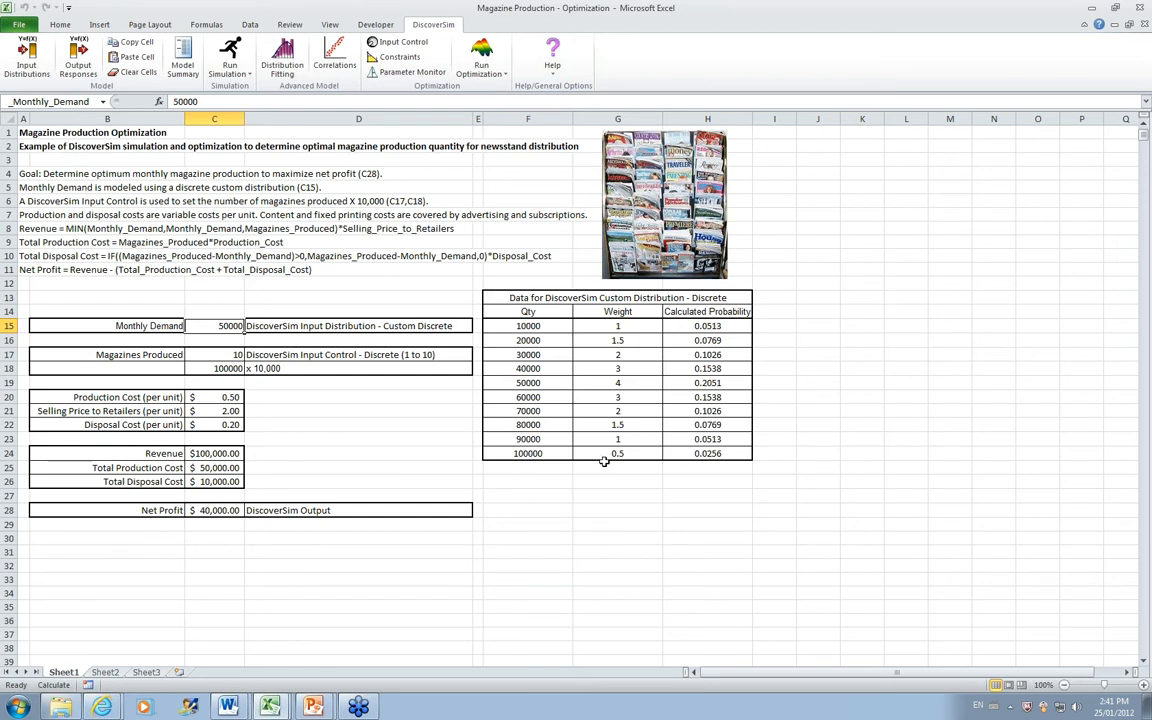
pyautogui.click(688, 326)
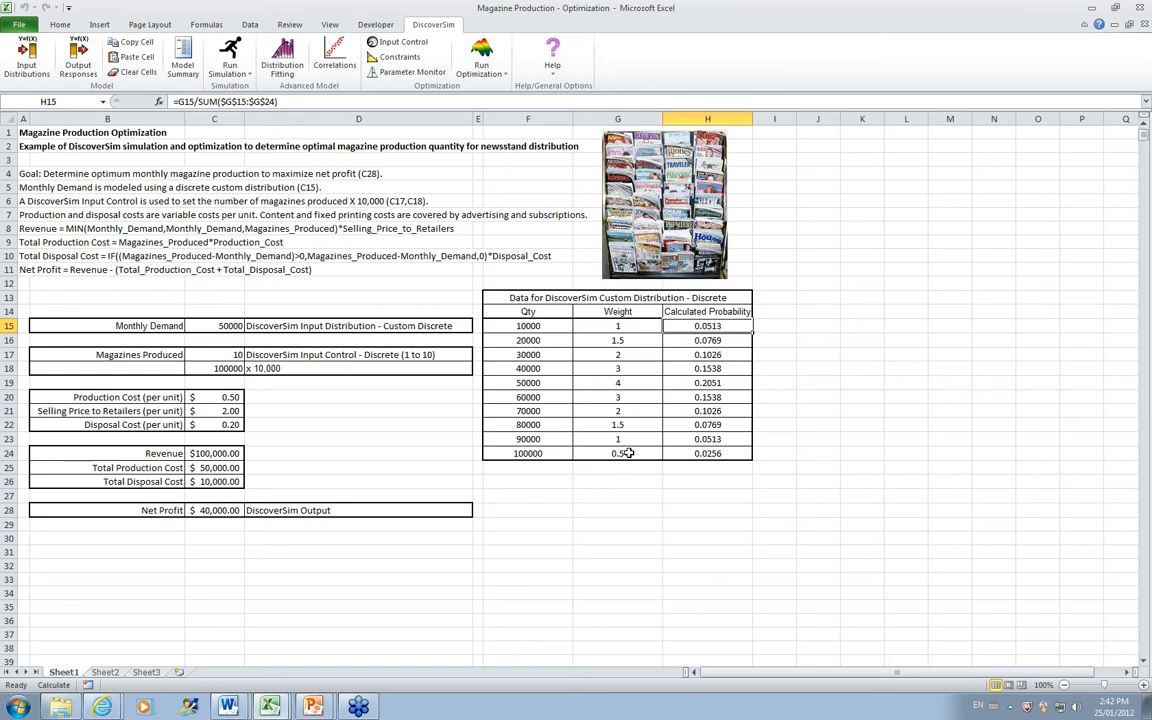
# Step: Start an input distribution for the Monthly Demand cell C15 and choose the Custom Discrete distribution
pyautogui.click(215, 328)
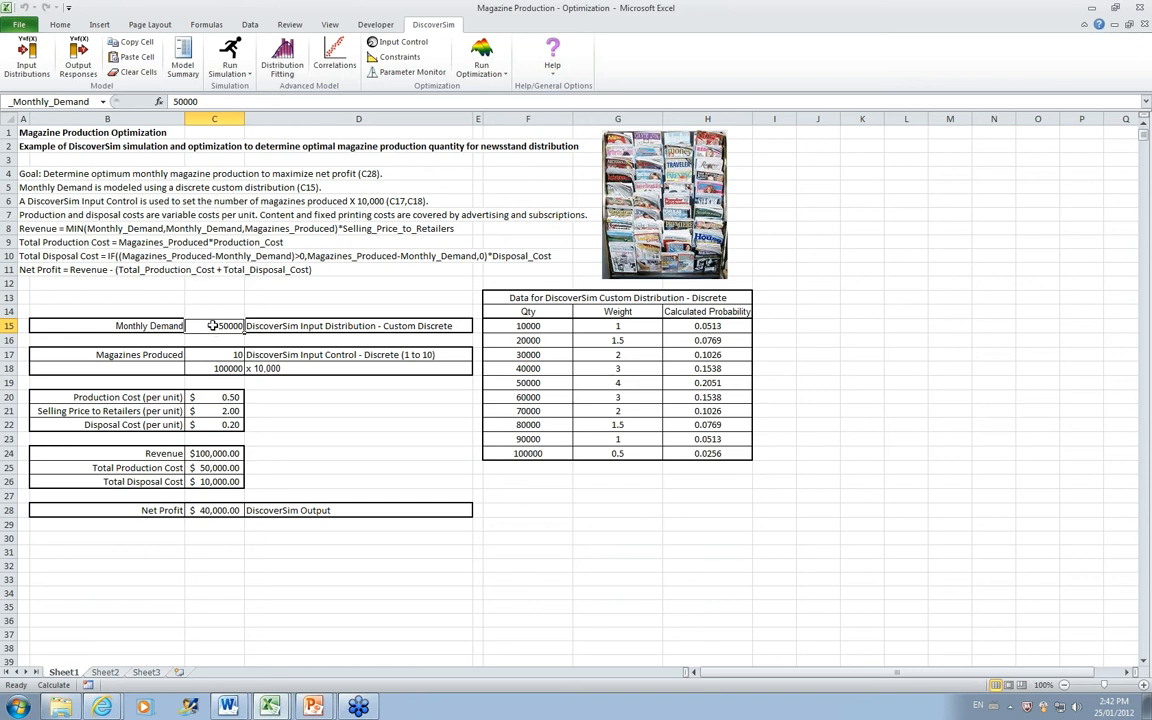
pyautogui.click(31, 64)
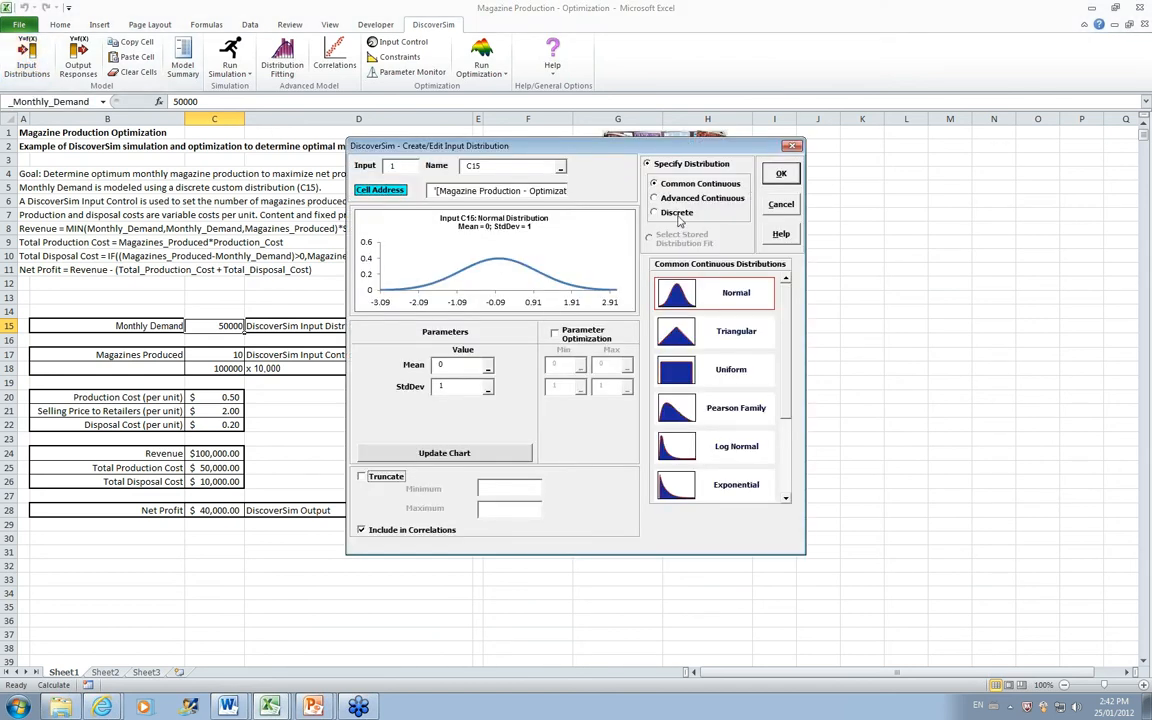
pyautogui.click(678, 220)
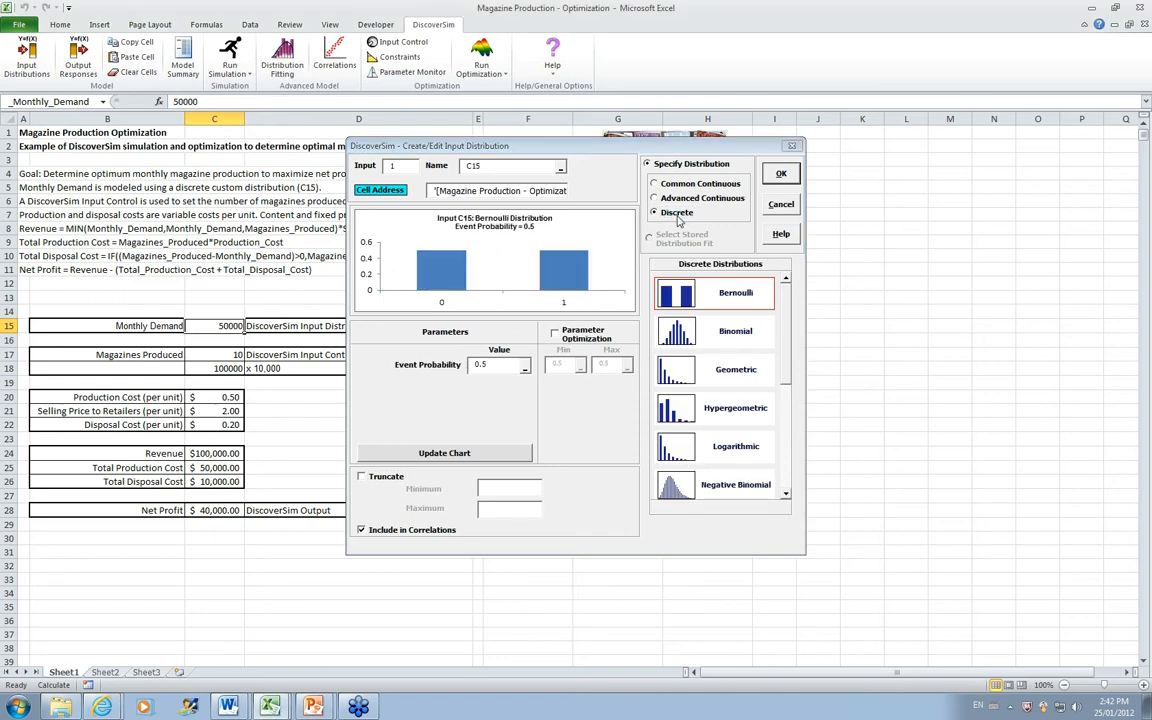
pyautogui.scroll(-1, 786, 362)
pyautogui.scroll(-3, 786, 362)
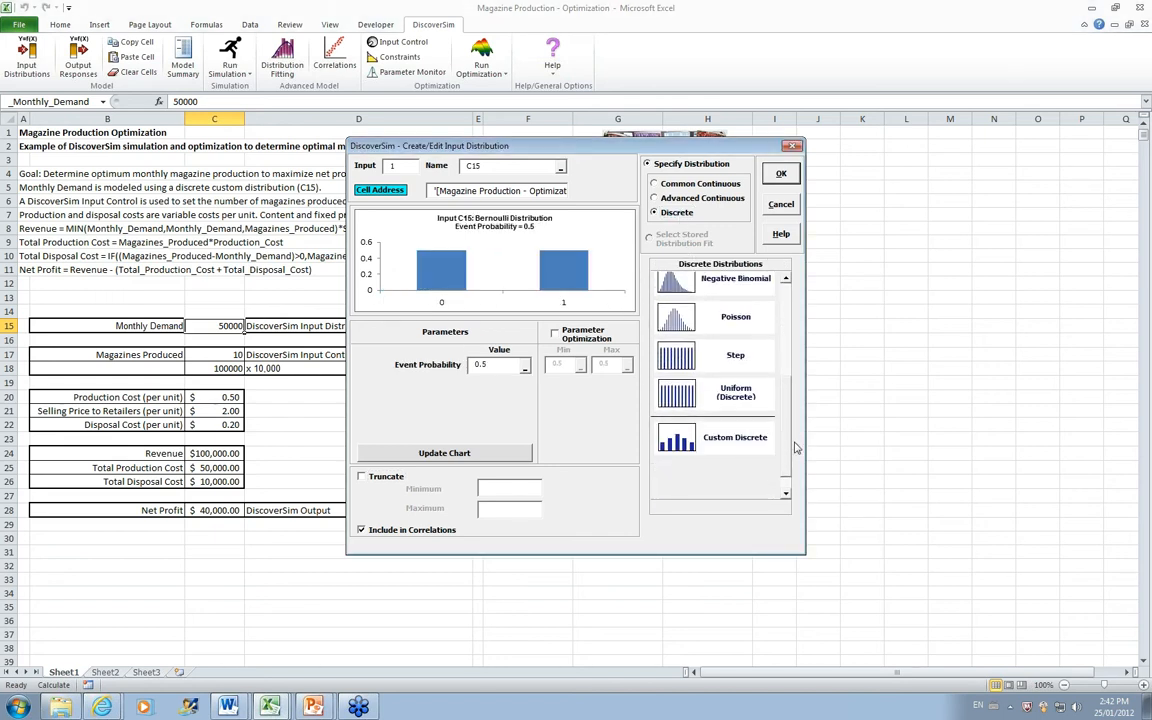
pyautogui.click(740, 437)
pyautogui.moveTo(535, 141); pyautogui.dragTo(928, 183)
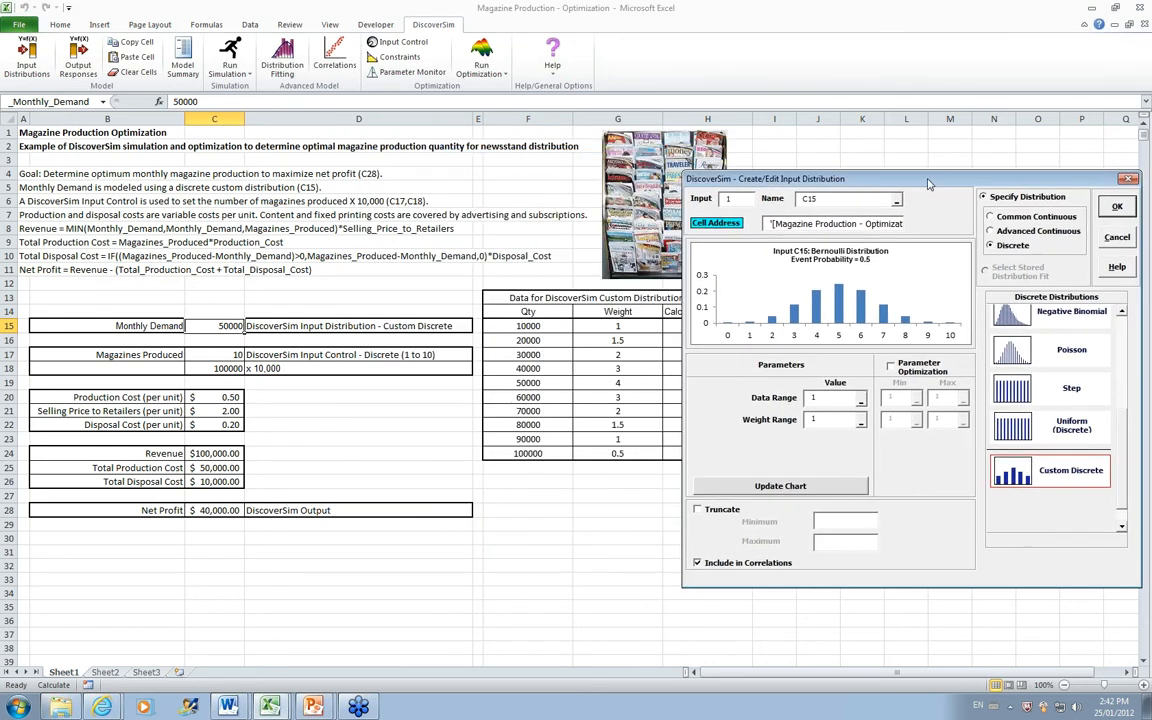
# Step: Set the custom distribution's data range to F15:F24 and weight range to G15:G24, and update its chart
pyautogui.click(861, 399)
pyautogui.moveTo(520, 326); pyautogui.dragTo(521, 449)
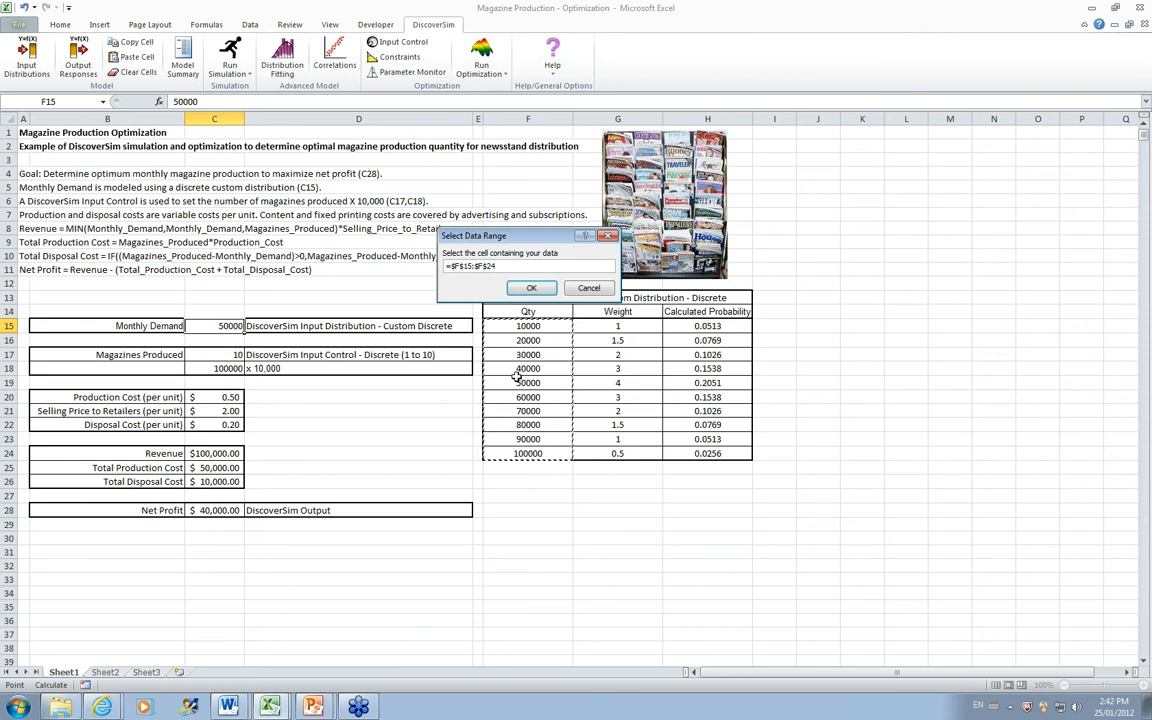
pyautogui.click(530, 289)
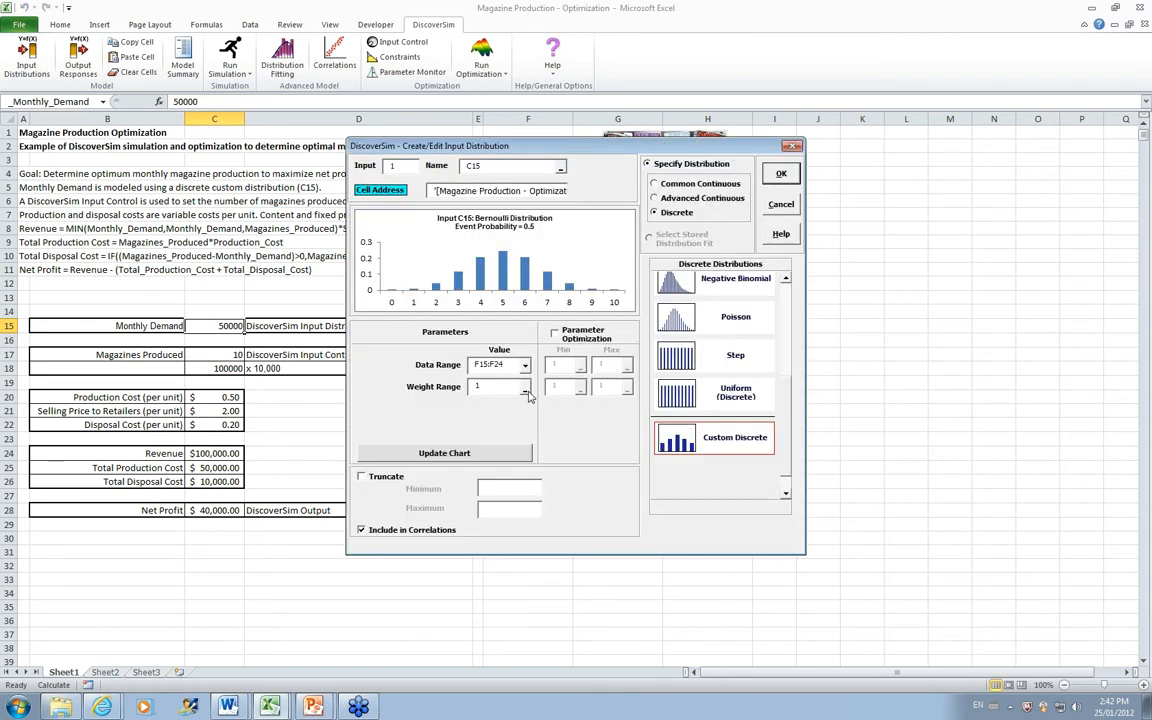
pyautogui.click(527, 389)
pyautogui.moveTo(597, 326); pyautogui.dragTo(614, 450)
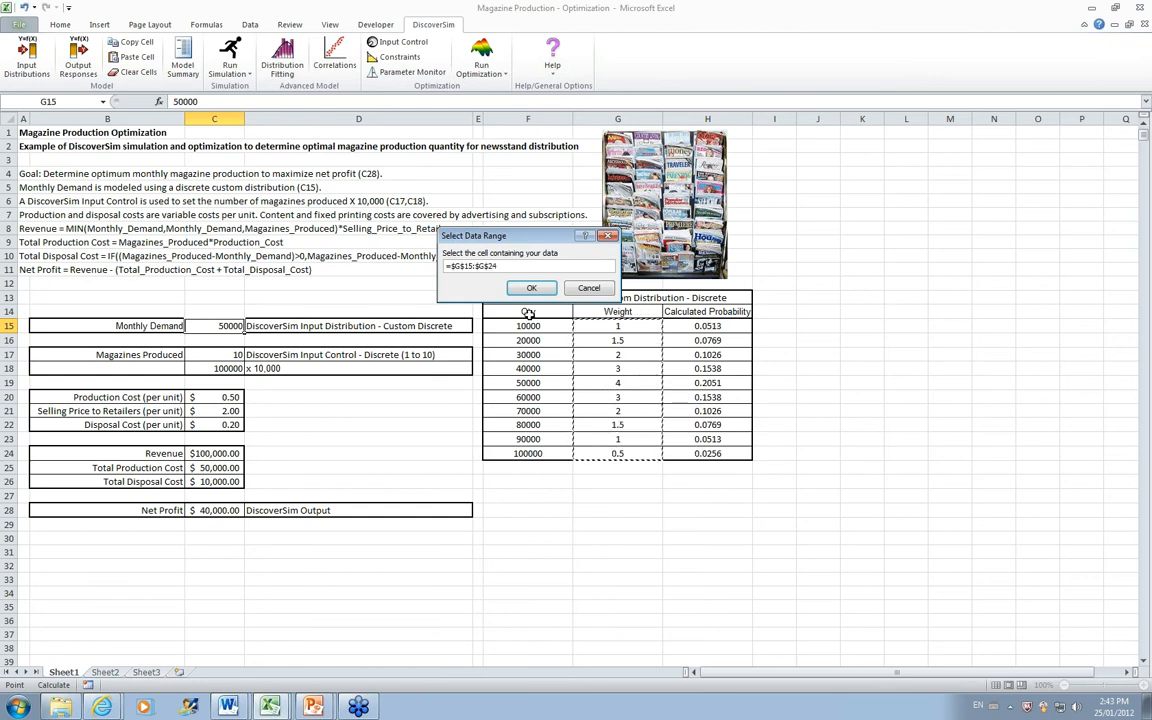
pyautogui.click(531, 288)
pyautogui.click(501, 455)
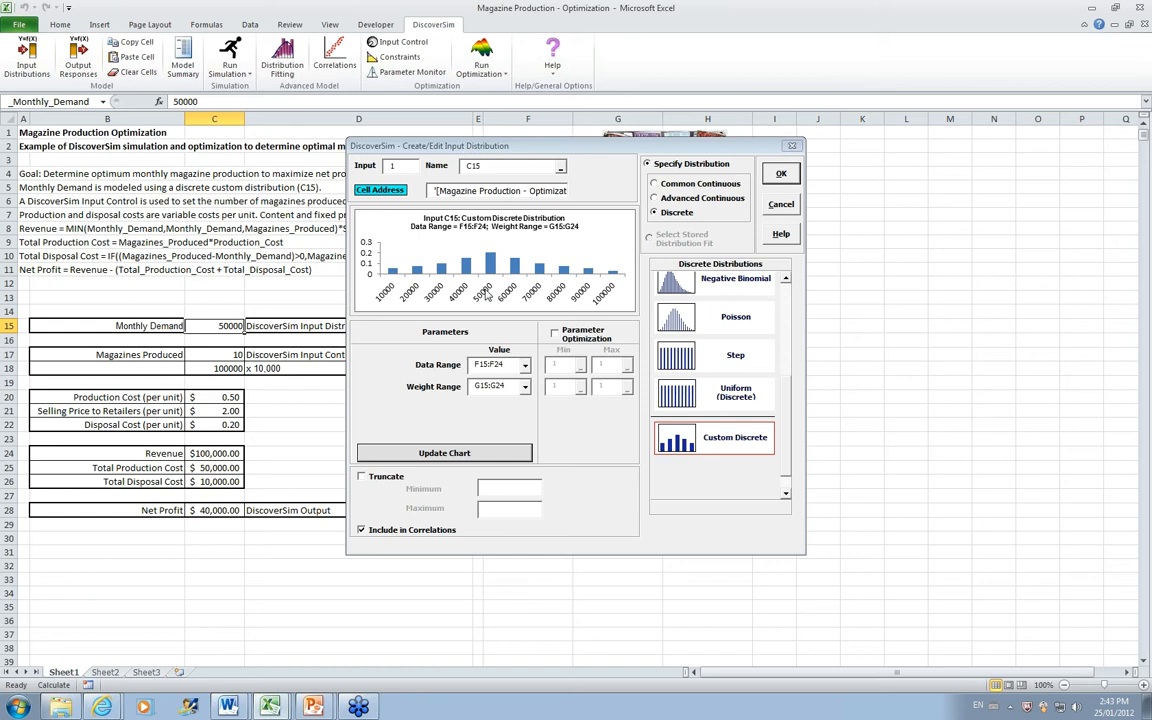
# Step: Name the custom discrete input distribution Demand and apply it to the Monthly Demand cell C15
pyautogui.click(496, 168)
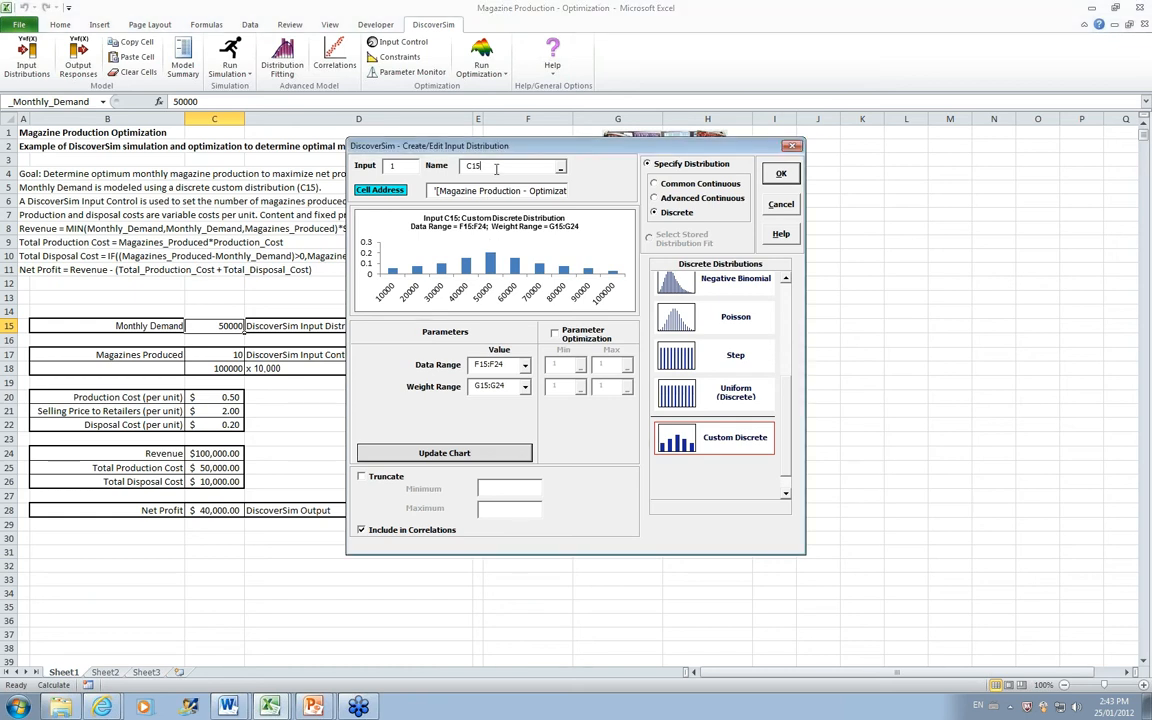
pyautogui.press('BackSpace')
pyautogui.press('BackSpace')
pyautogui.press('BackSpace')
pyautogui.write('Demand')
pyautogui.click(780, 174)
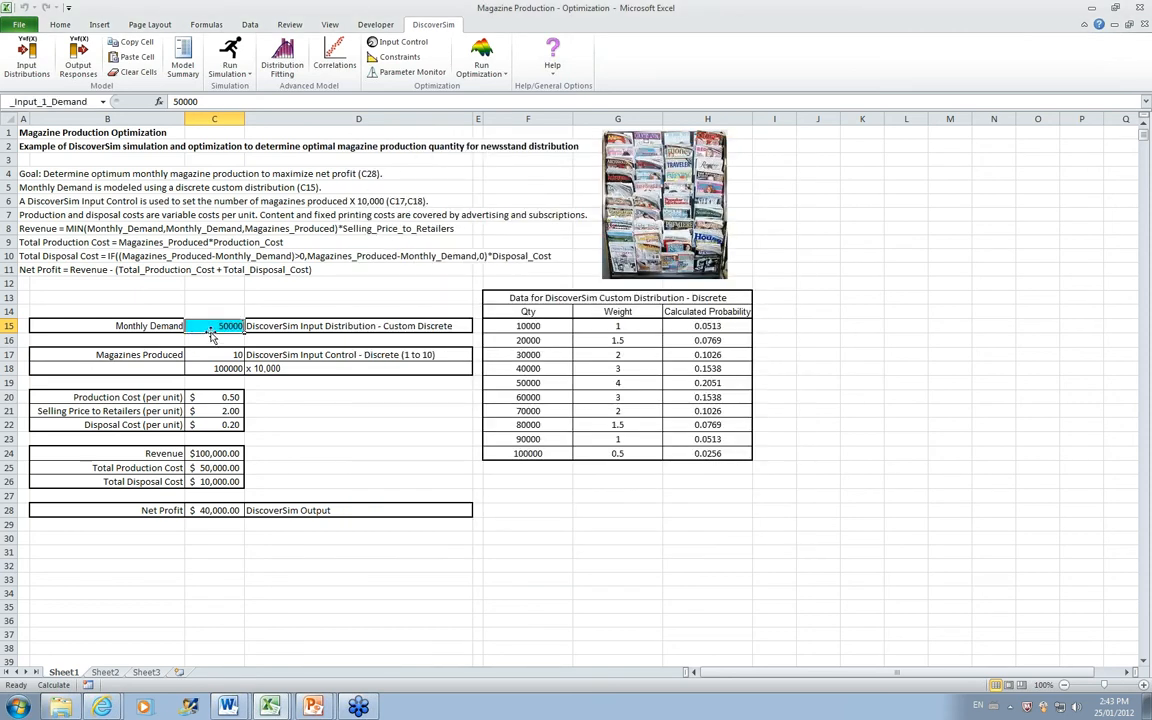
pyautogui.moveTo(212, 326)
# Step: Start an optimization input control for the Magazines Produced cell C17, name it Production and make it discrete
pyautogui.click(208, 357)
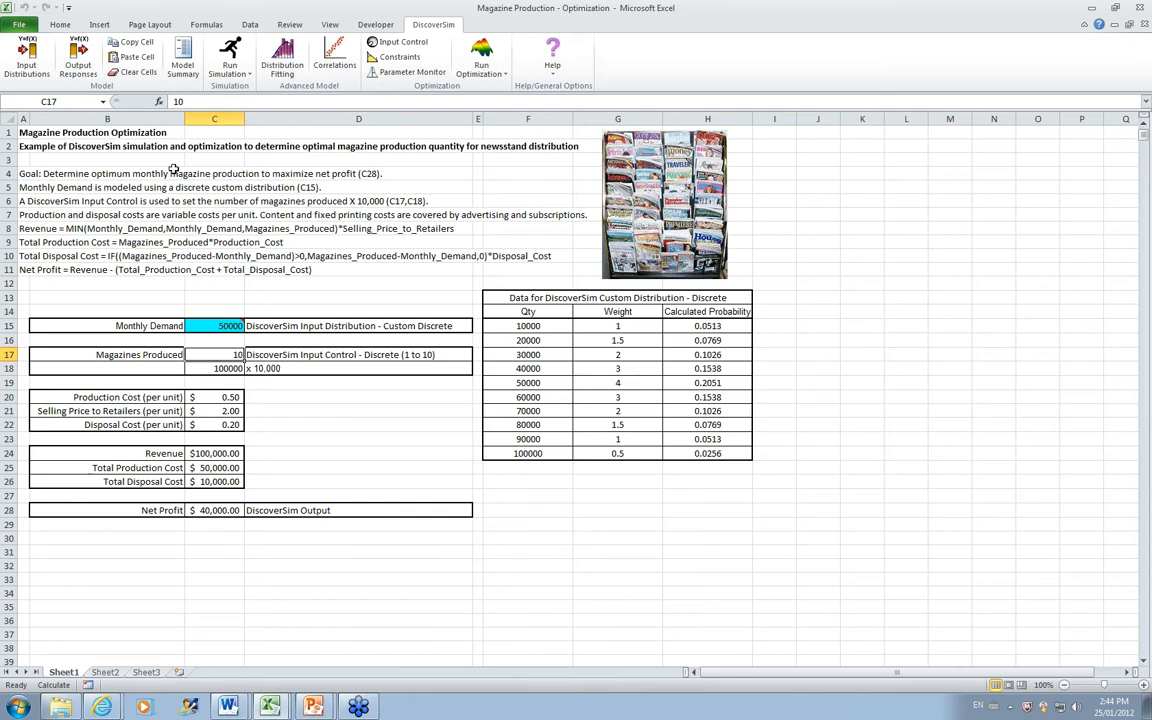
pyautogui.click(417, 44)
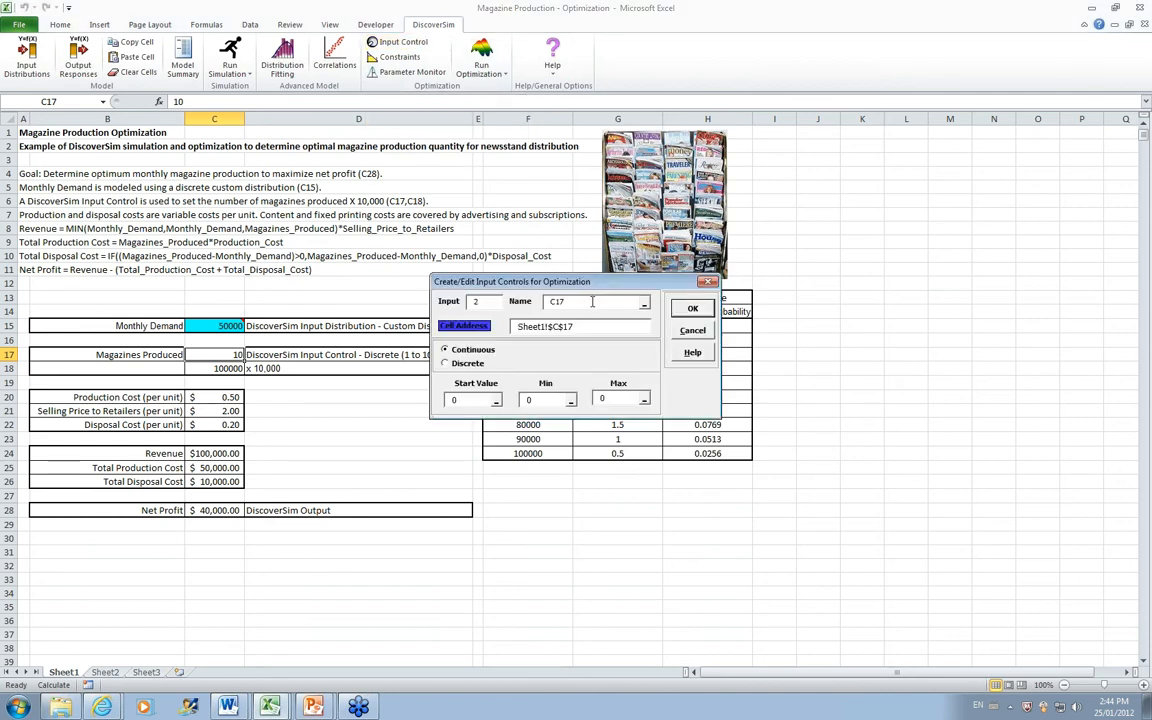
pyautogui.press('BackSpace')
pyautogui.press('BackSpace')
pyautogui.press('BackSpace')
pyautogui.write('Production')
pyautogui.click(445, 364)
# Step: Set the Production control's start value to 10, minimum to 1 and maximum to 10, and apply it
pyautogui.doubleClick(461, 401)
pyautogui.write('10')
pyautogui.doubleClick(546, 400)
pyautogui.write('1')
pyautogui.doubleClick(619, 400)
pyautogui.press('BackSpace')
pyautogui.write('10')
pyautogui.click(689, 310)
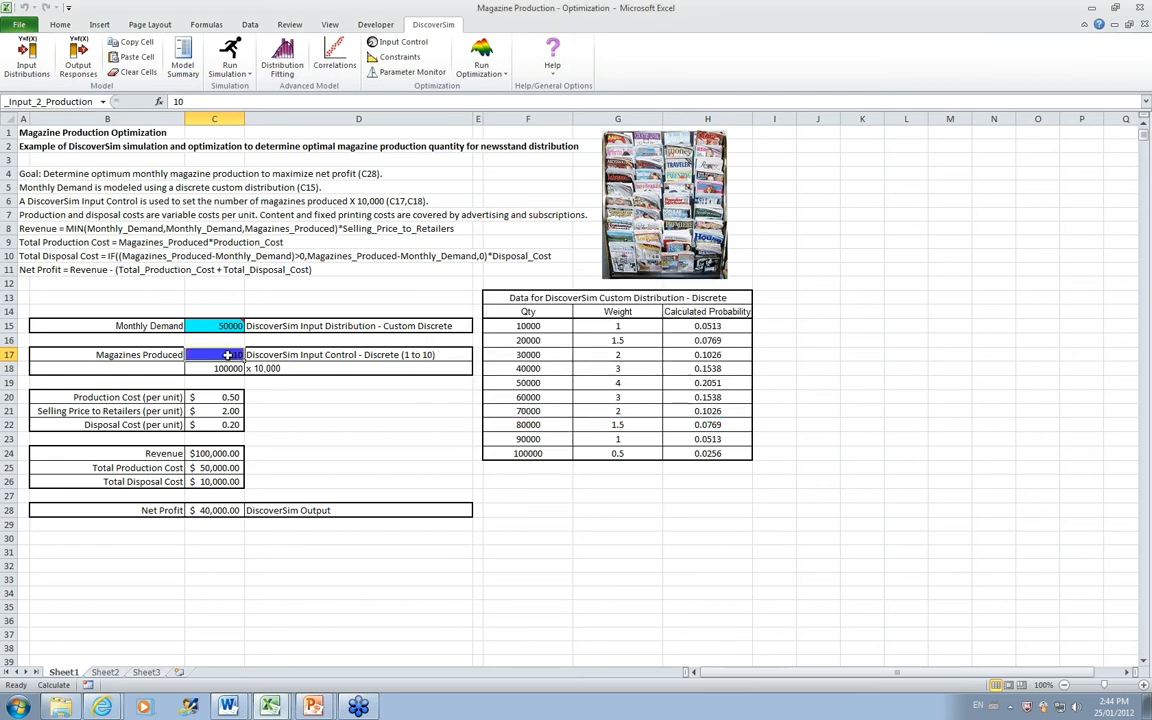
pyautogui.moveTo(228, 355)
# Step: Start an output response for the Net Profit cell C28 with an LSL of 0 and the output goal Maximum
pyautogui.click(227, 511)
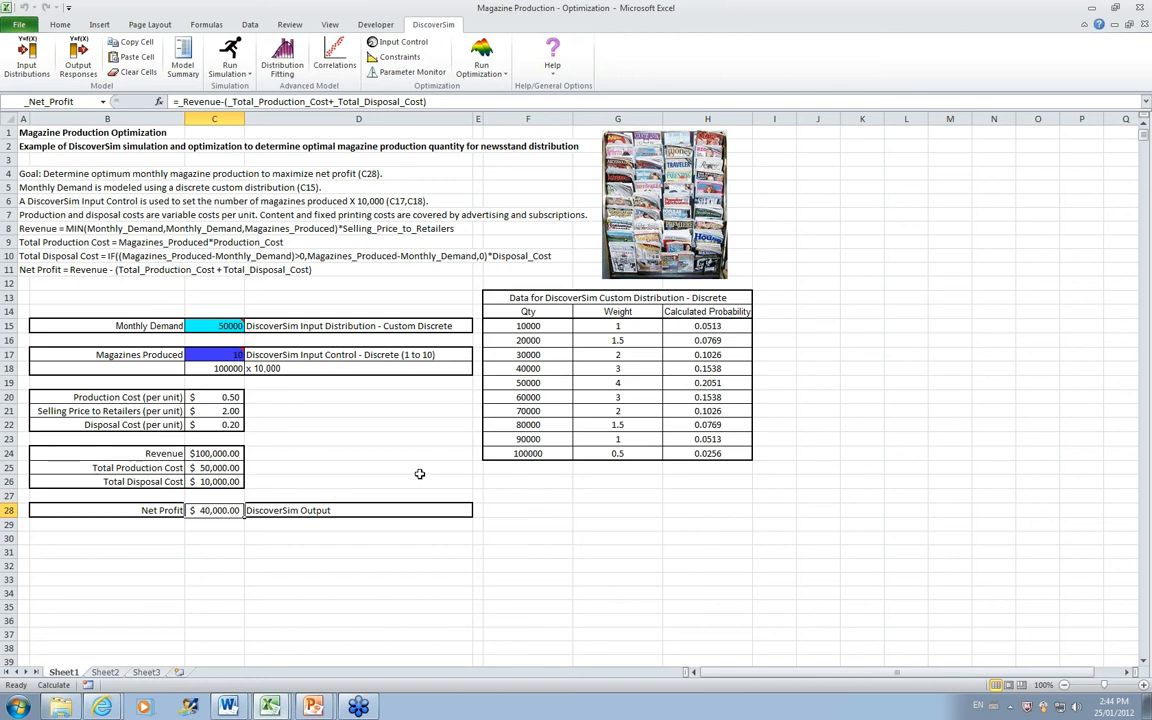
pyautogui.click(84, 62)
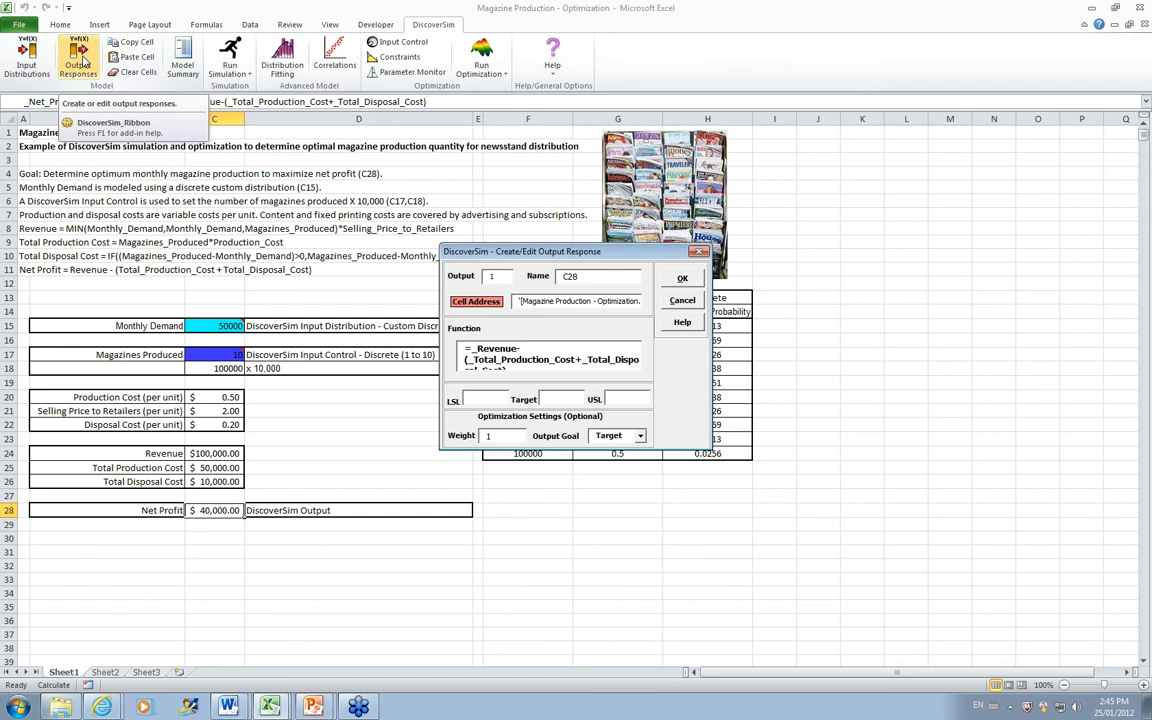
pyautogui.click(484, 399)
pyautogui.write('0')
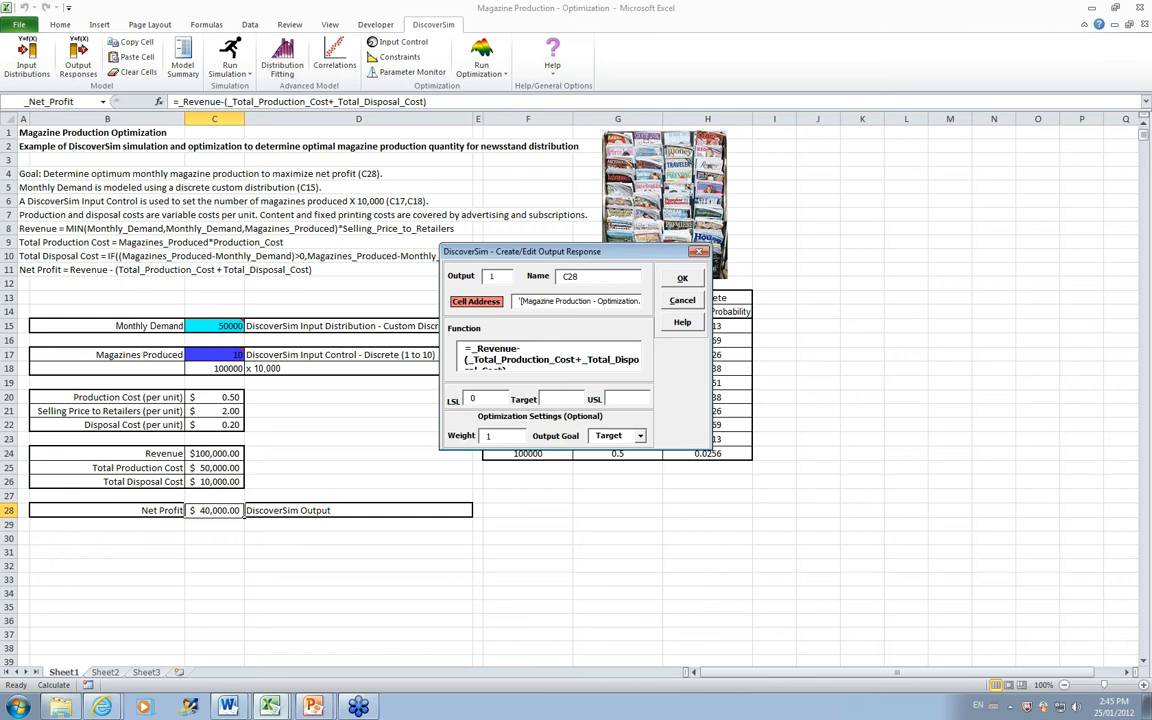
pyautogui.click(640, 435)
pyautogui.click(631, 467)
# Step: Name the output response Profit and apply it to the Net Profit cell
pyautogui.click(599, 277)
pyautogui.press('BackSpace')
pyautogui.press('BackSpace')
pyautogui.press('BackSpace')
pyautogui.write('Profit')
pyautogui.click(670, 280)
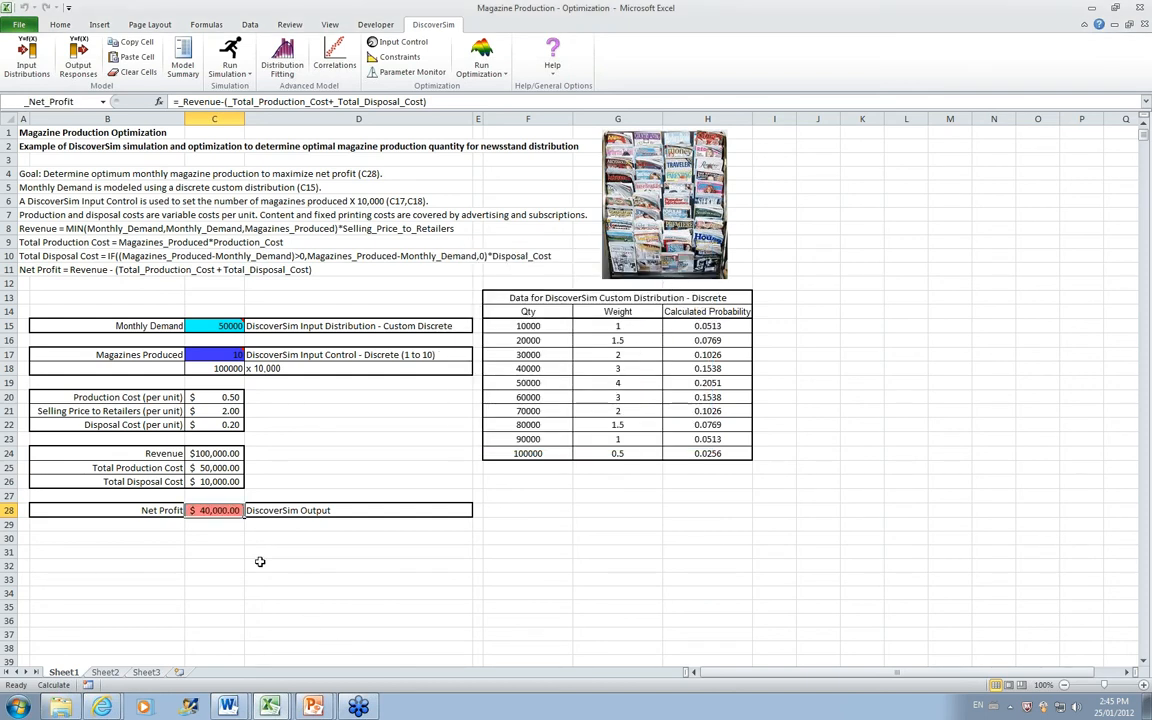
pyautogui.moveTo(222, 511)
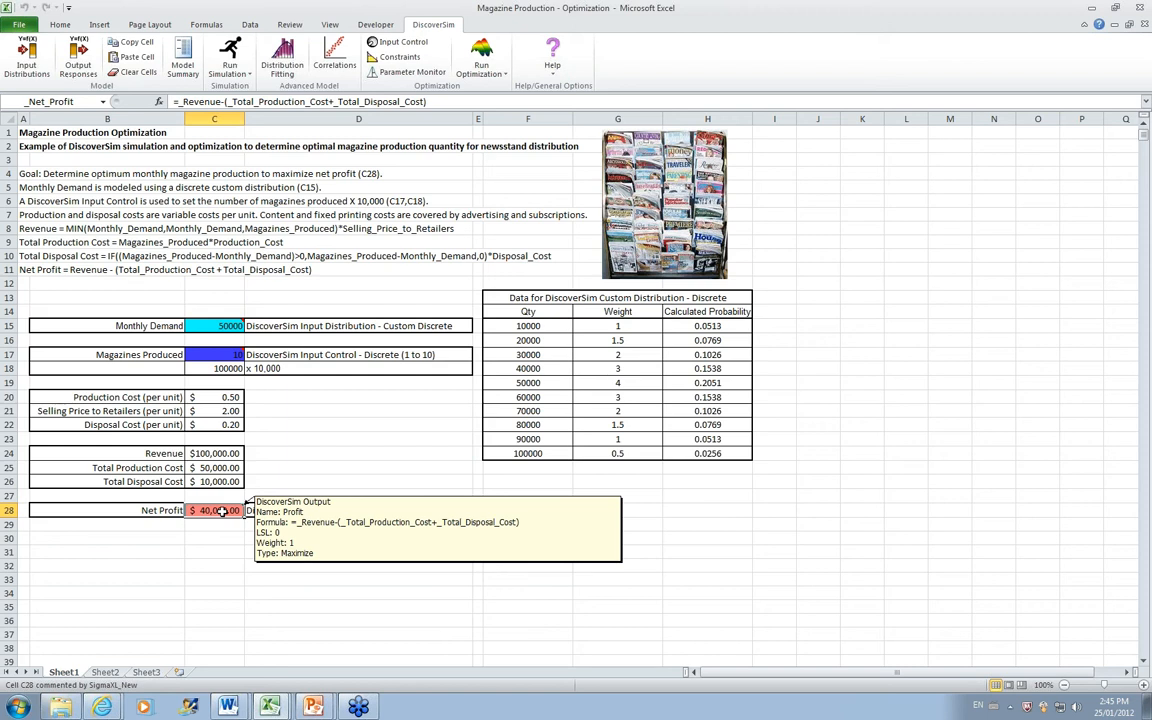
# Step: Run a Monte Carlo simulation with 10000 replications and examine the Profit report down to the actual performance table
pyautogui.click(228, 55)
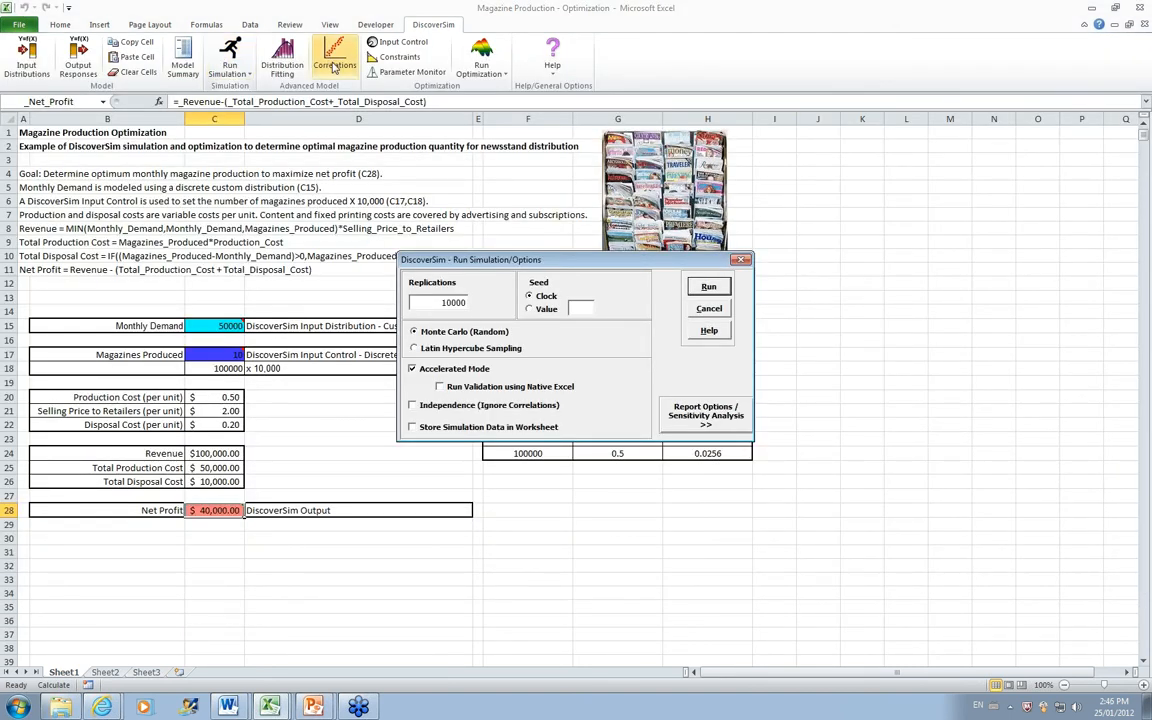
pyautogui.click(722, 290)
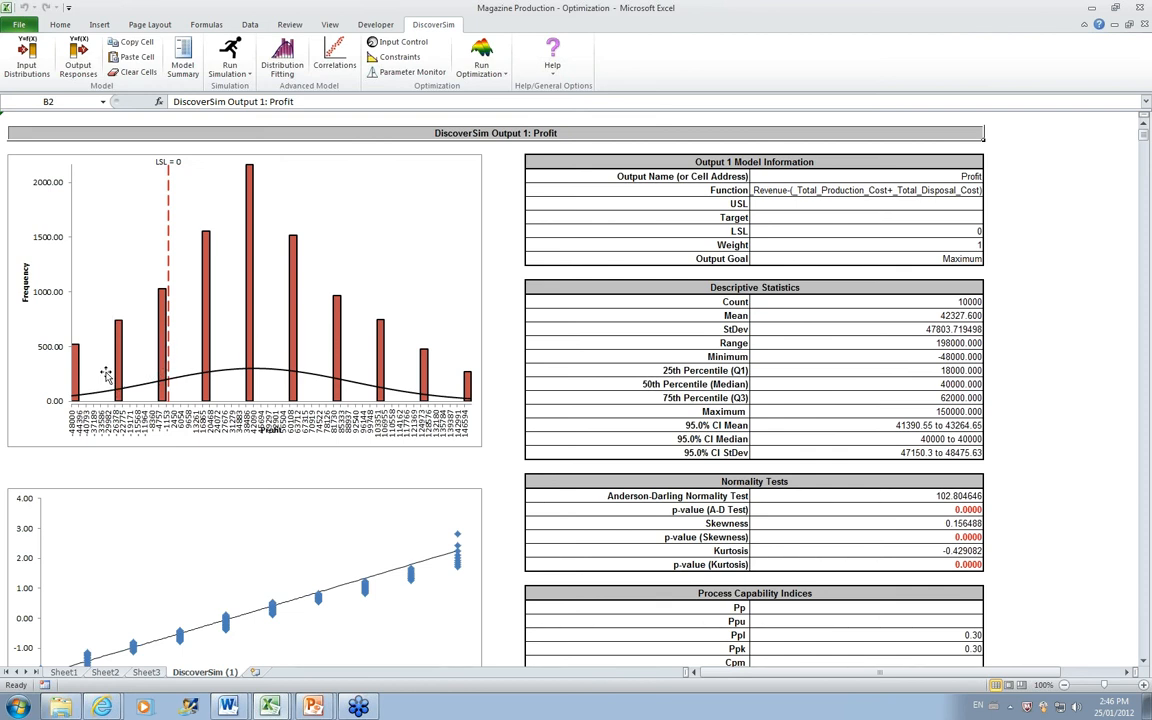
pyautogui.click(1143, 665)
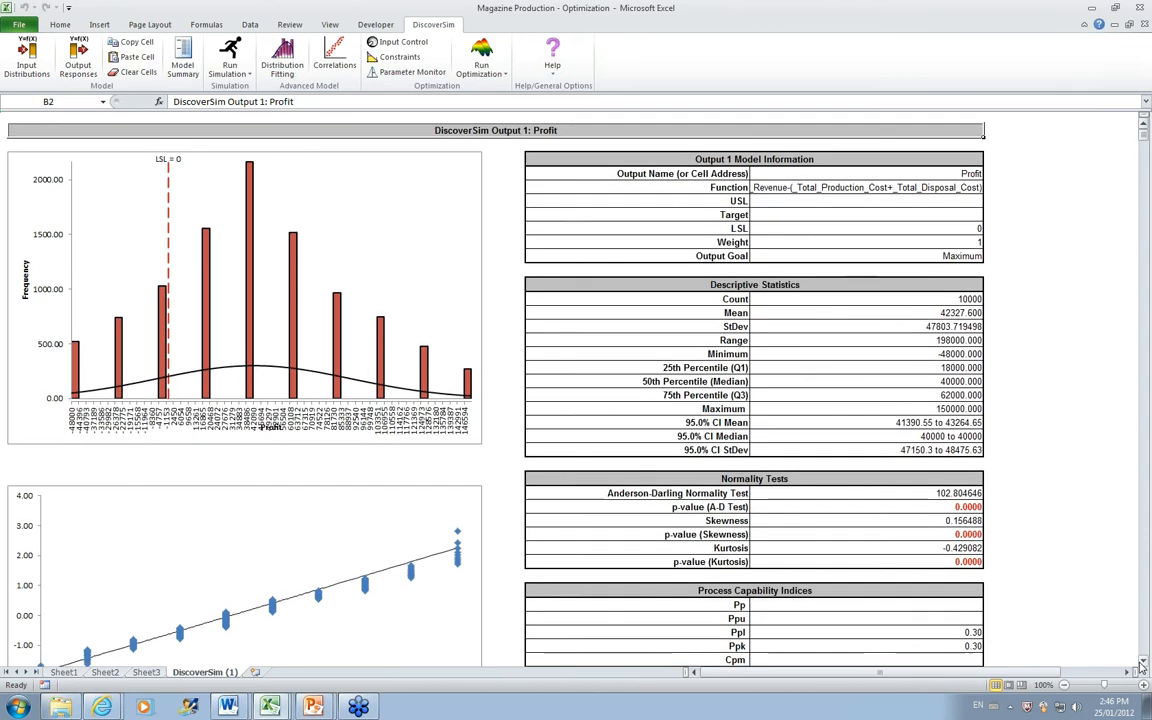
pyautogui.moveTo(1143, 665); pyautogui.dragTo(1143, 665)
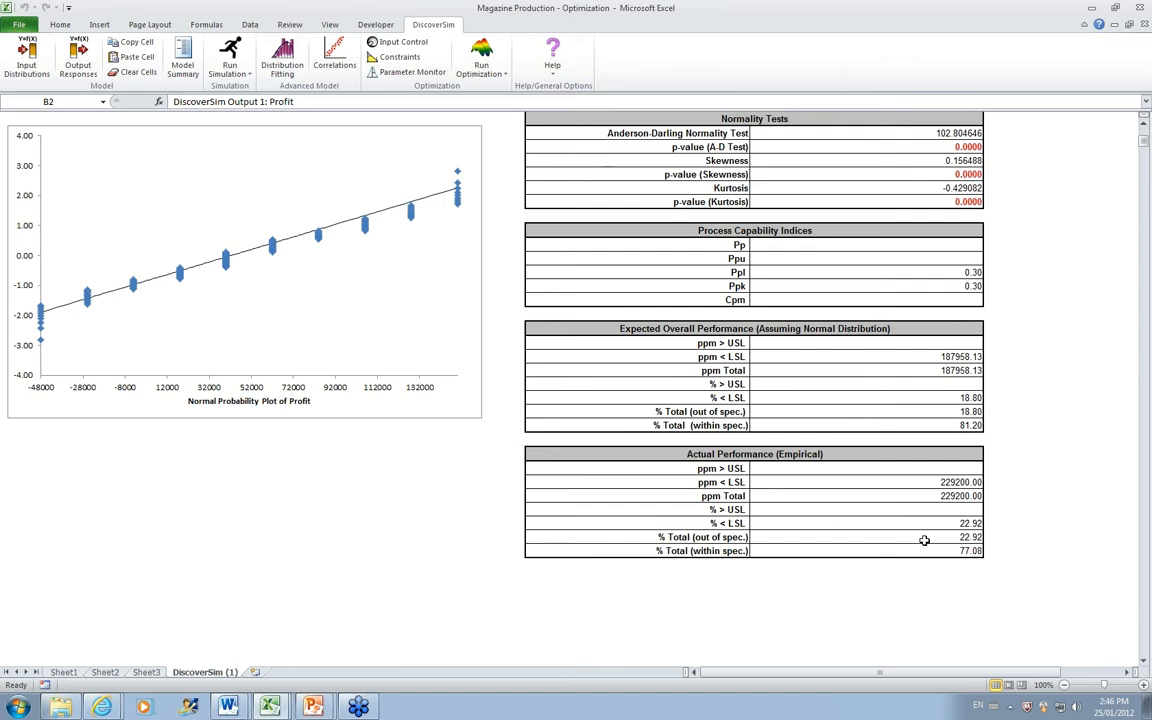
# Step: Run the Sheet1 optimization with the goal Maximize and the Genetic Algorithm method, and paste the optimal parameters into the spreadsheet
pyautogui.click(65, 674)
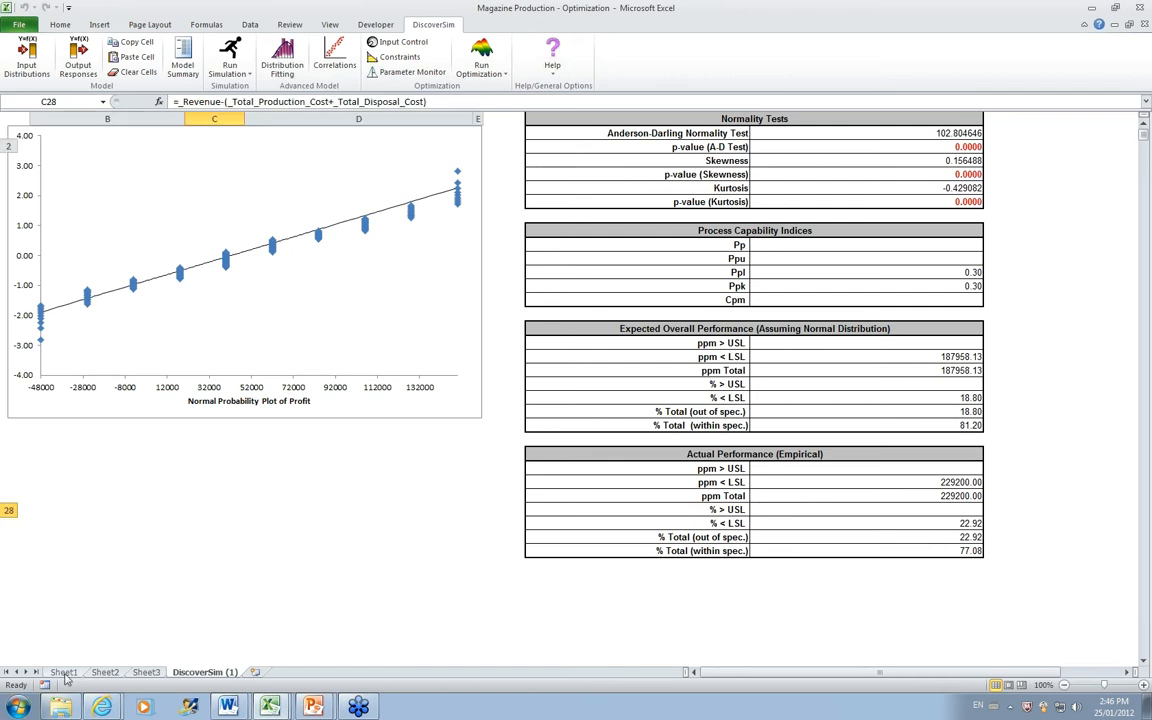
pyautogui.moveTo(201, 354)
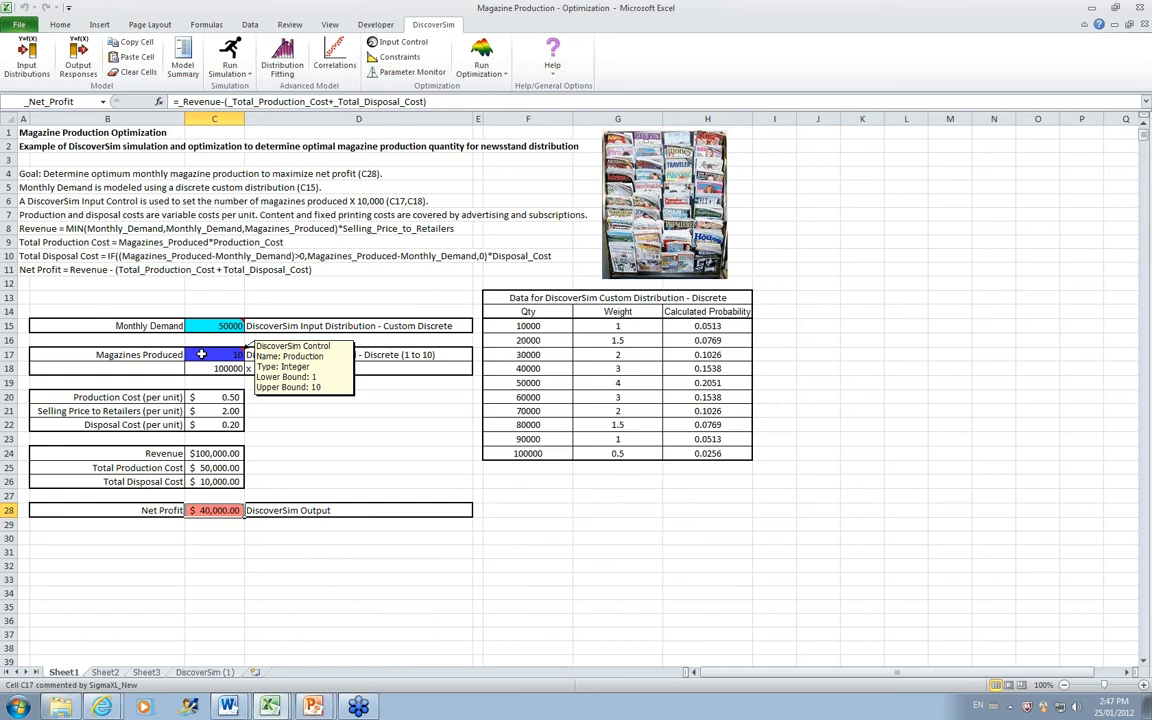
pyautogui.click(485, 58)
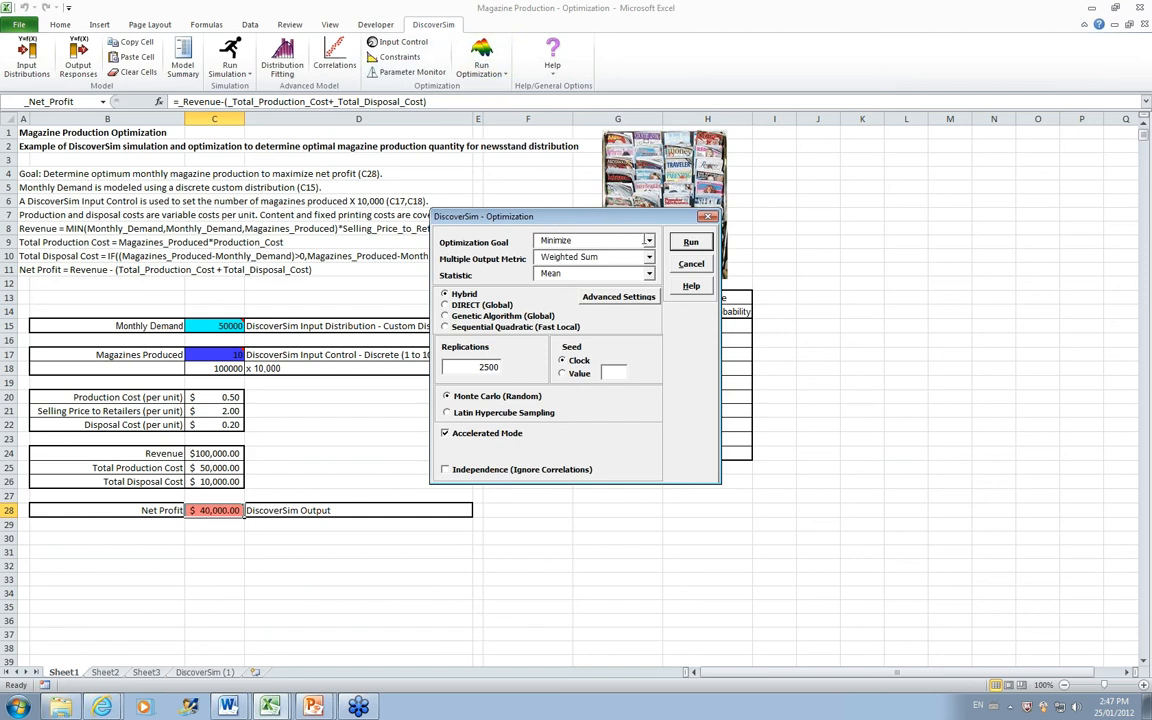
pyautogui.click(648, 241)
pyautogui.click(628, 257)
pyautogui.click(446, 315)
pyautogui.click(691, 242)
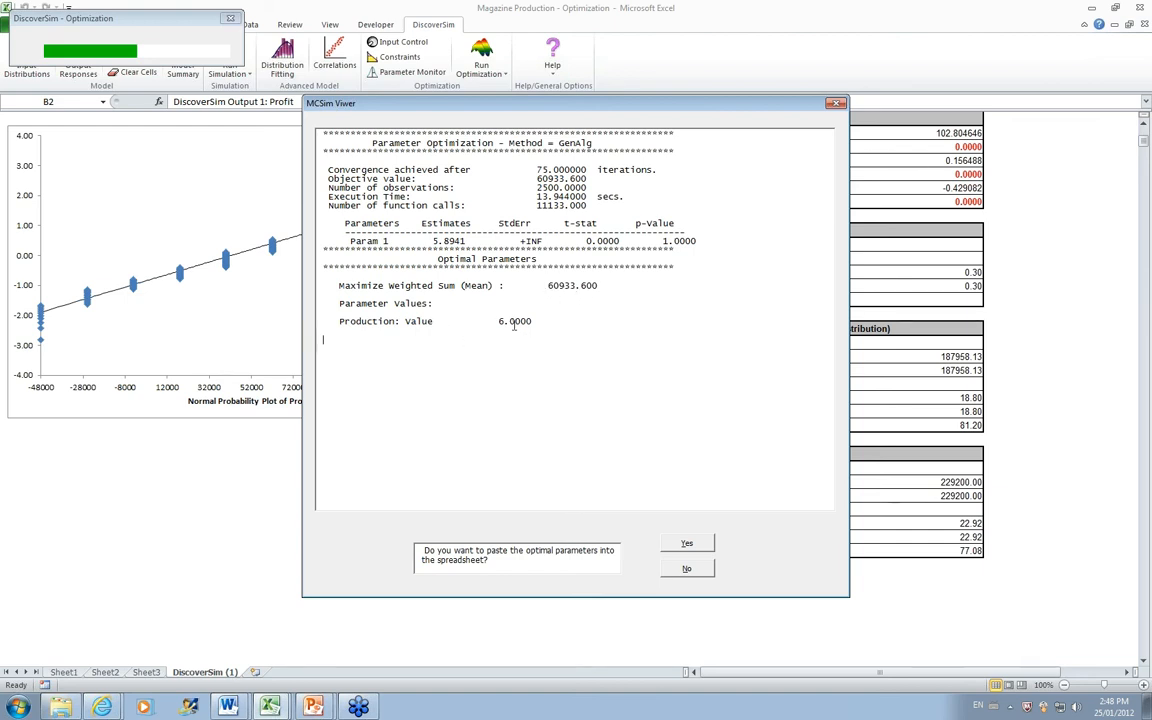
pyautogui.click(685, 545)
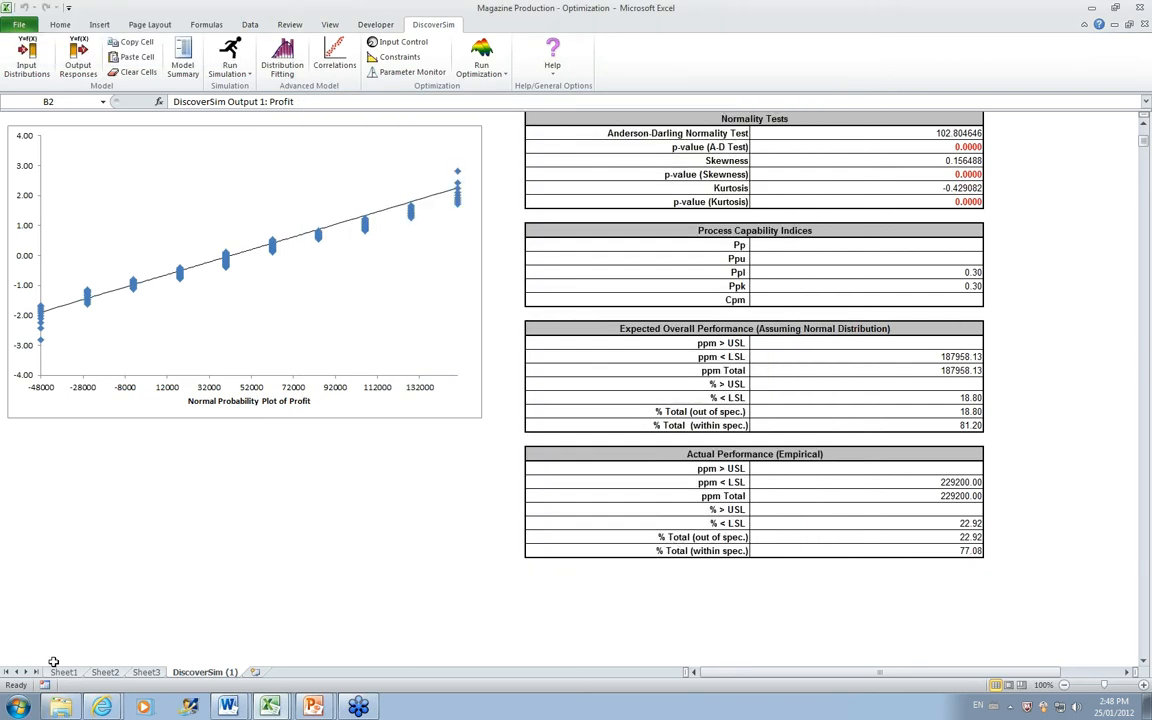
# Step: Check the pasted Magazines Produced value on Sheet1 and rerun the Monte Carlo simulation with 10000 replications
pyautogui.click(62, 673)
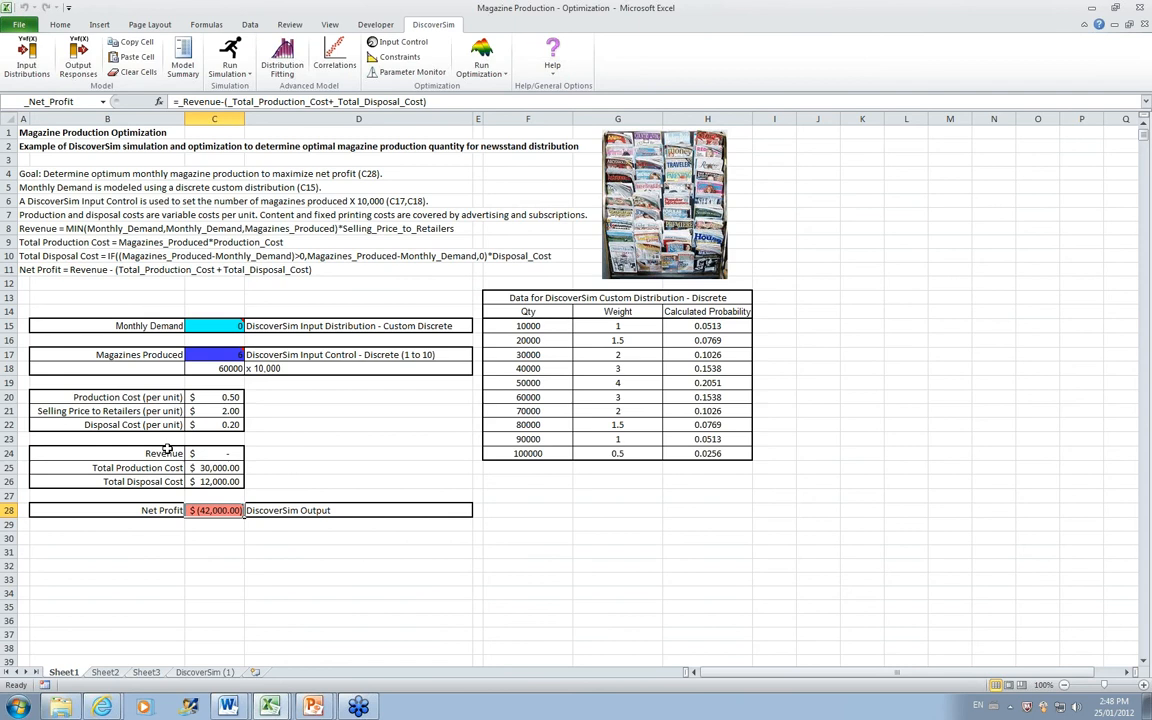
pyautogui.moveTo(212, 356)
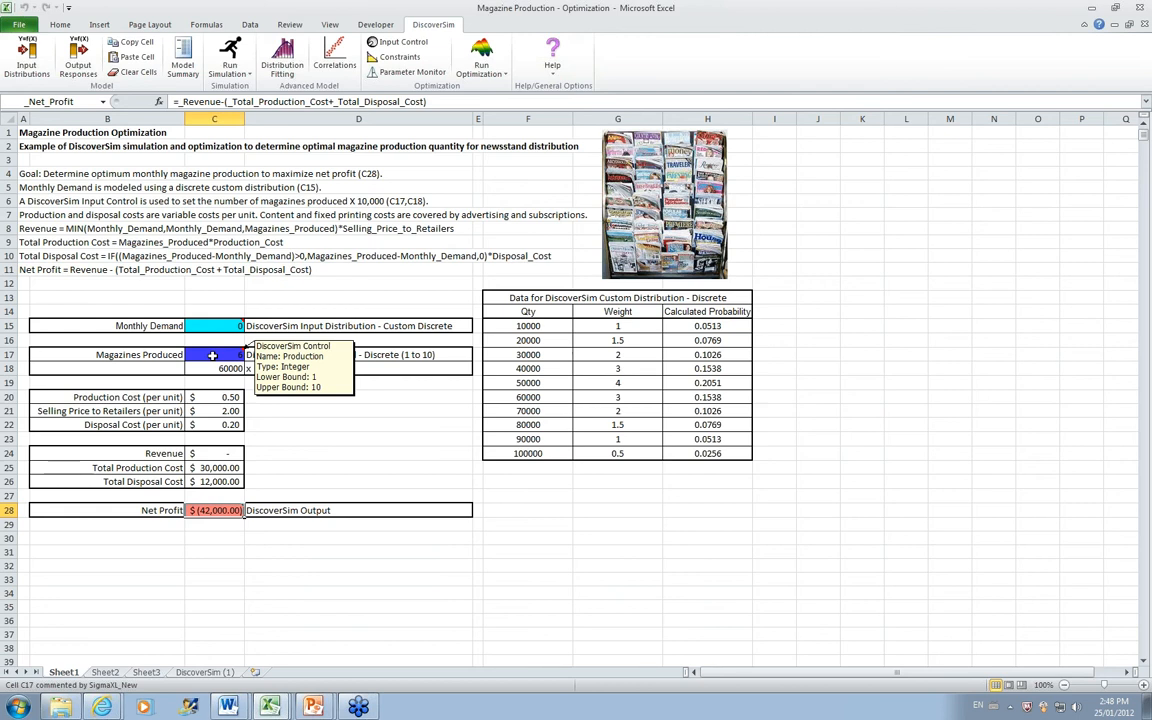
pyautogui.click(229, 50)
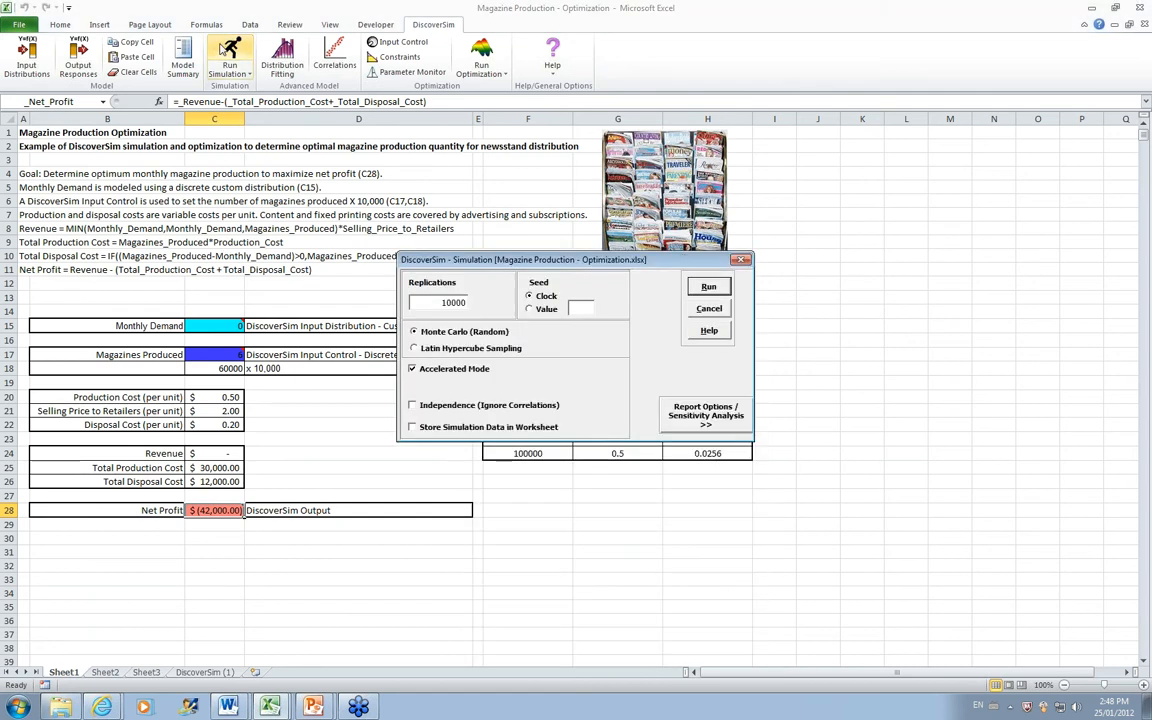
pyautogui.click(704, 287)
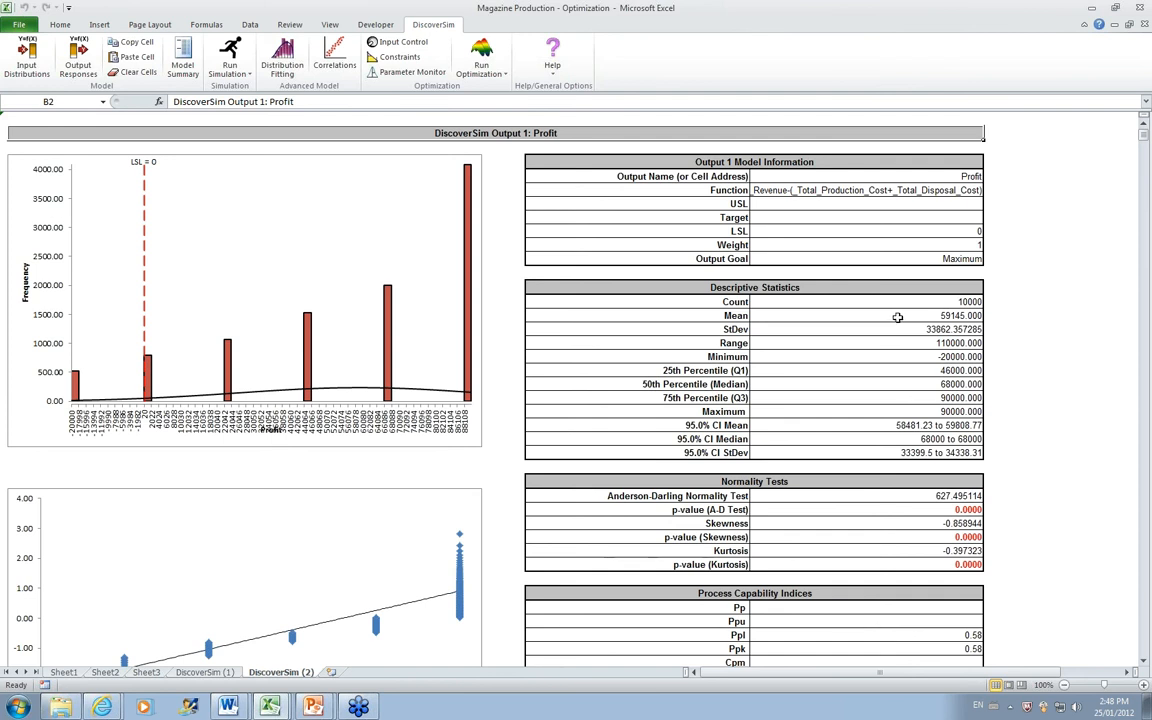
# Step: Compare the profit statistics and actual performance in the DiscoverSim (1) and DiscoverSim (2) reports
pyautogui.click(204, 672)
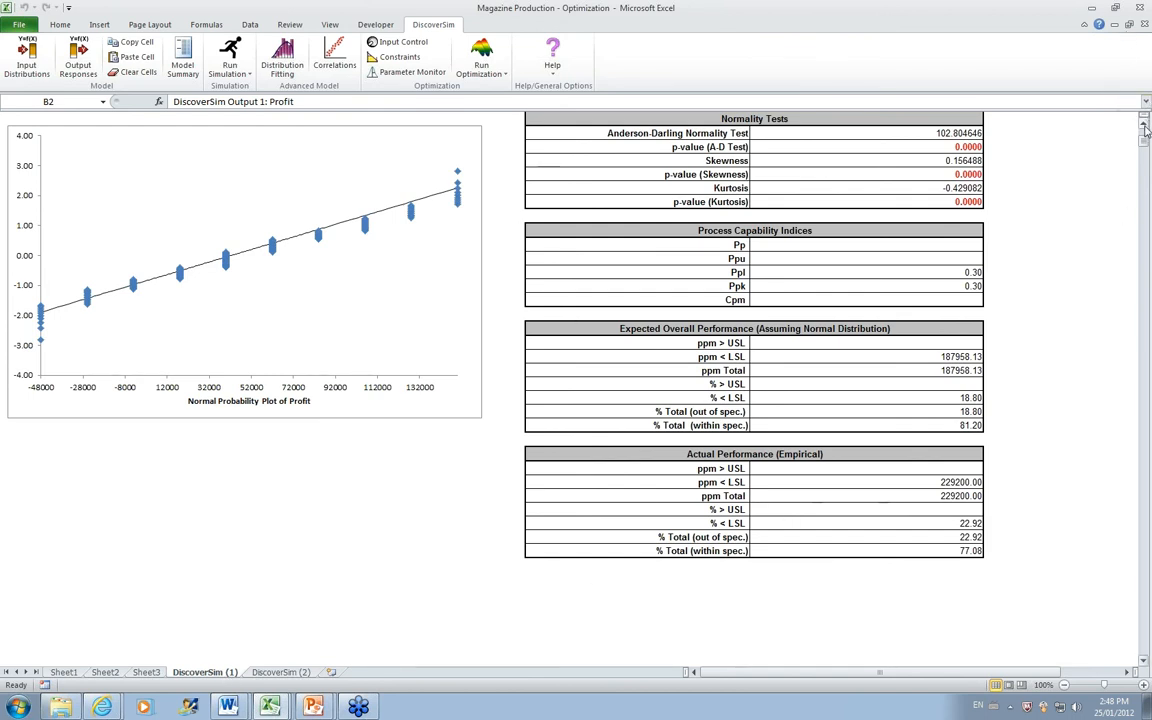
pyautogui.scroll(5, 1146, 120)
pyautogui.scroll(3, 1146, 130)
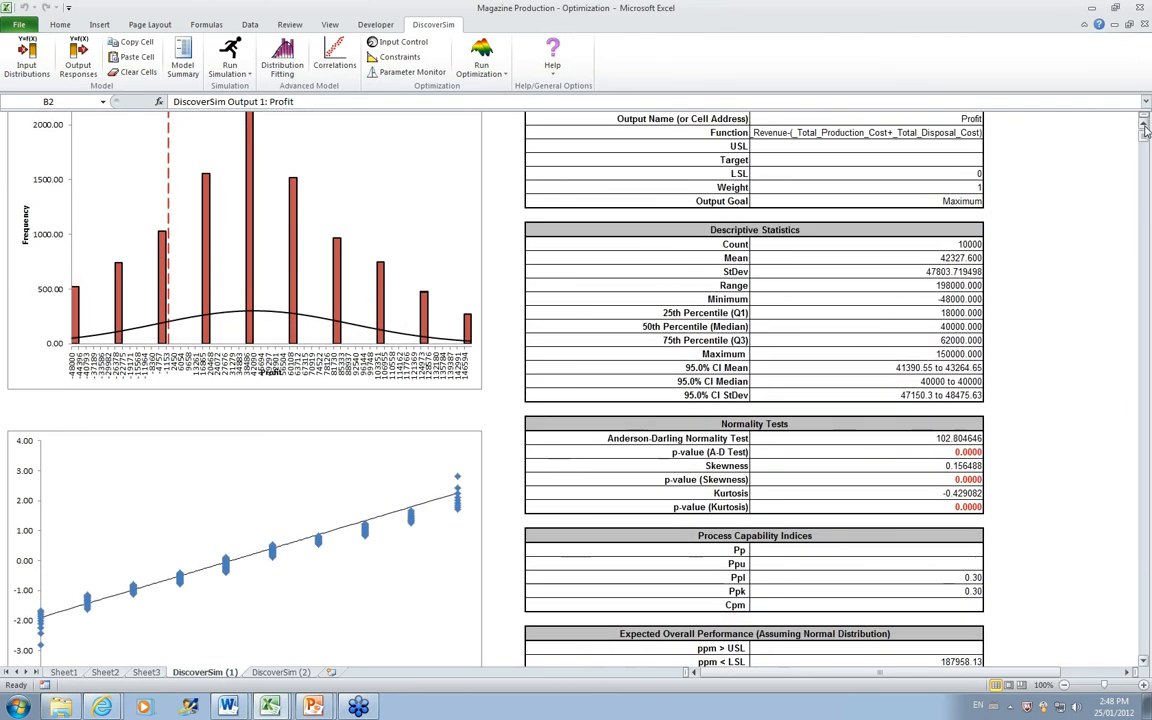
pyautogui.click(281, 672)
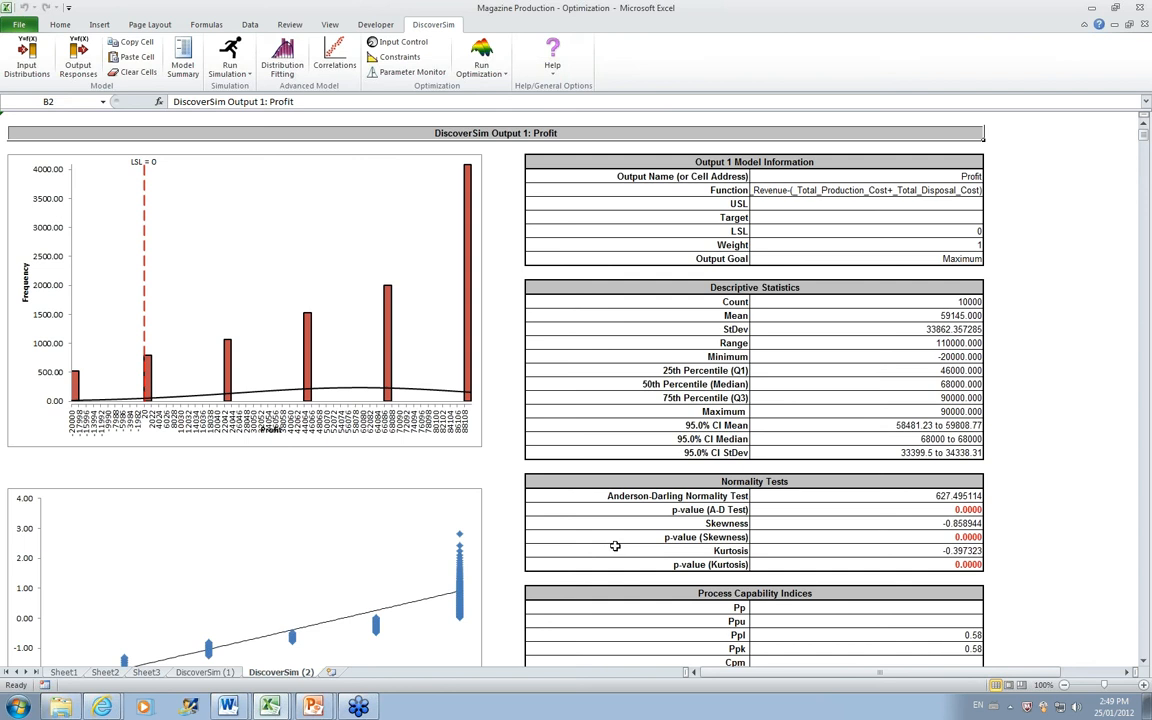
pyautogui.scroll(-5, 1143, 658)
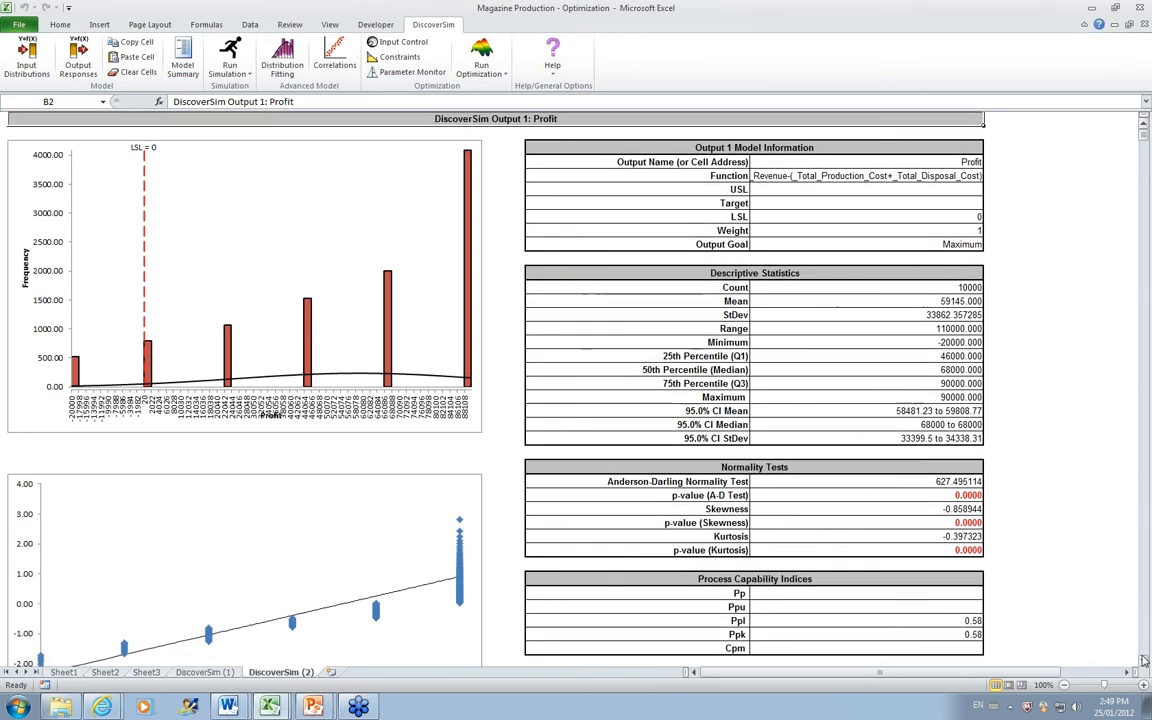
pyautogui.scroll(-3, 1143, 658)
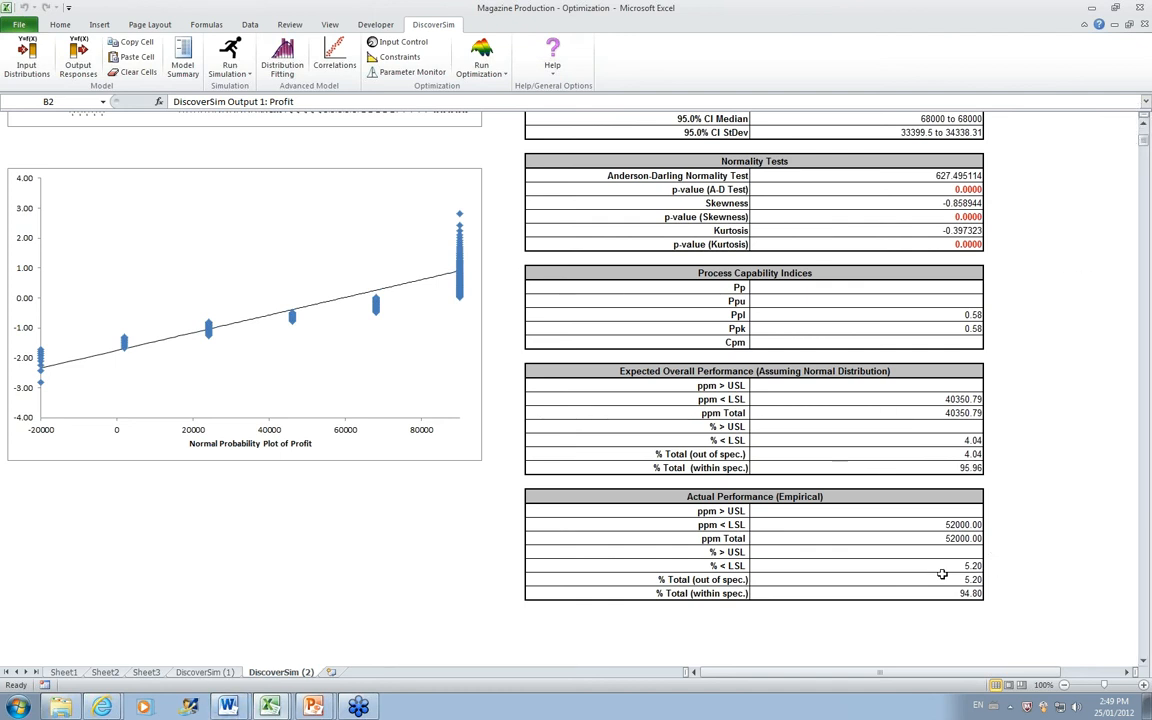
pyautogui.click(1143, 121)
pyautogui.moveTo(1143, 127); pyautogui.dragTo(1143, 127)
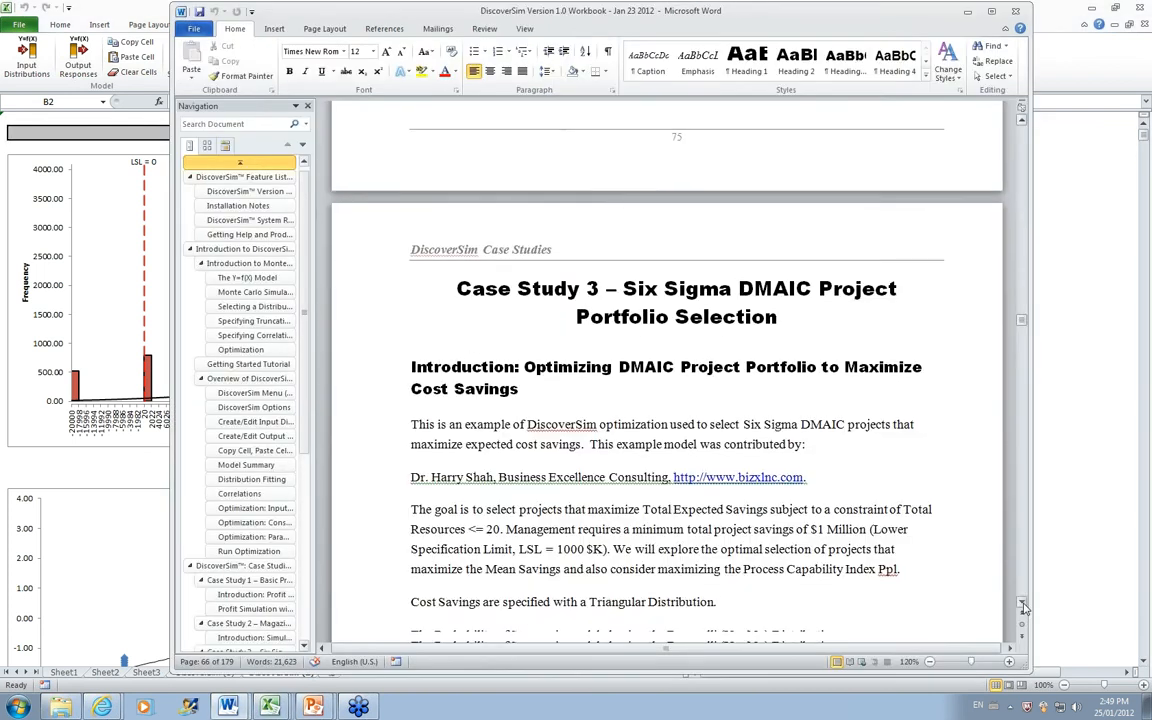
# Step: Switch to the DiscoverSim Version 1.0 Workbook in Word and read the introduction on optimizing the DMAIC project portfolio
pyautogui.click(1022, 603)
pyautogui.click(1022, 603)
pyautogui.click(1022, 603)
pyautogui.click(1022, 603)
pyautogui.click(1022, 603)
pyautogui.click(1022, 603)
pyautogui.click(1022, 603)
pyautogui.click(1022, 603)
pyautogui.click(1022, 603)
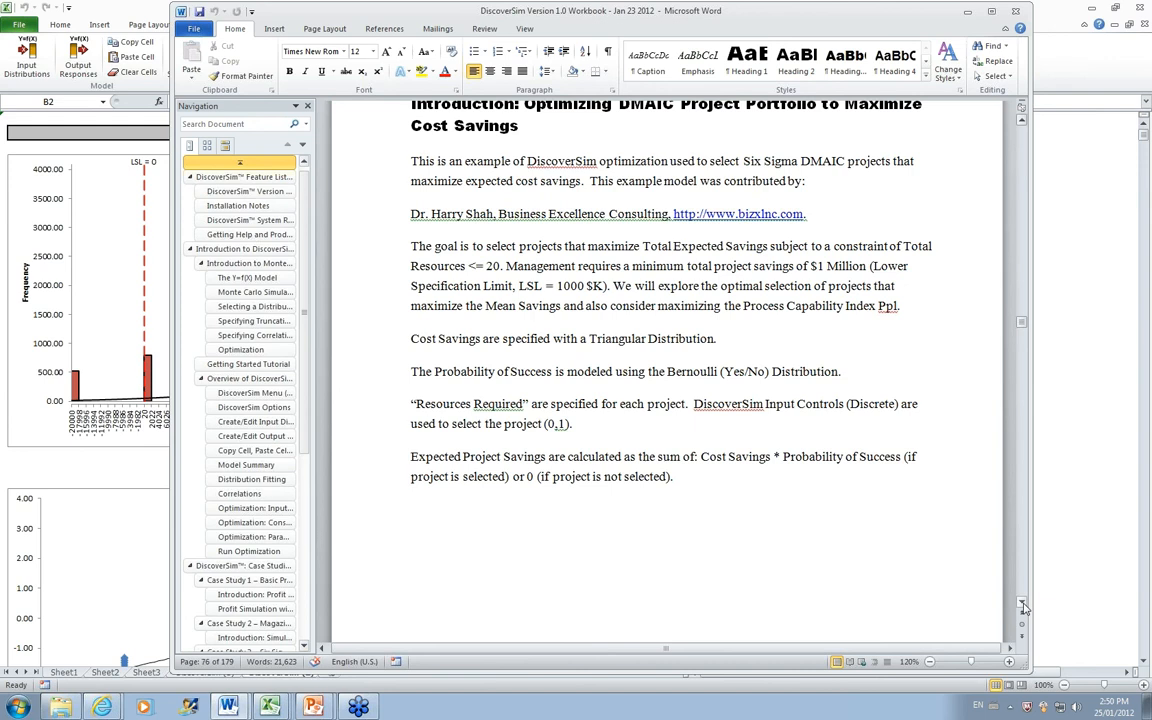
pyautogui.click(1022, 603)
pyautogui.click(1022, 603)
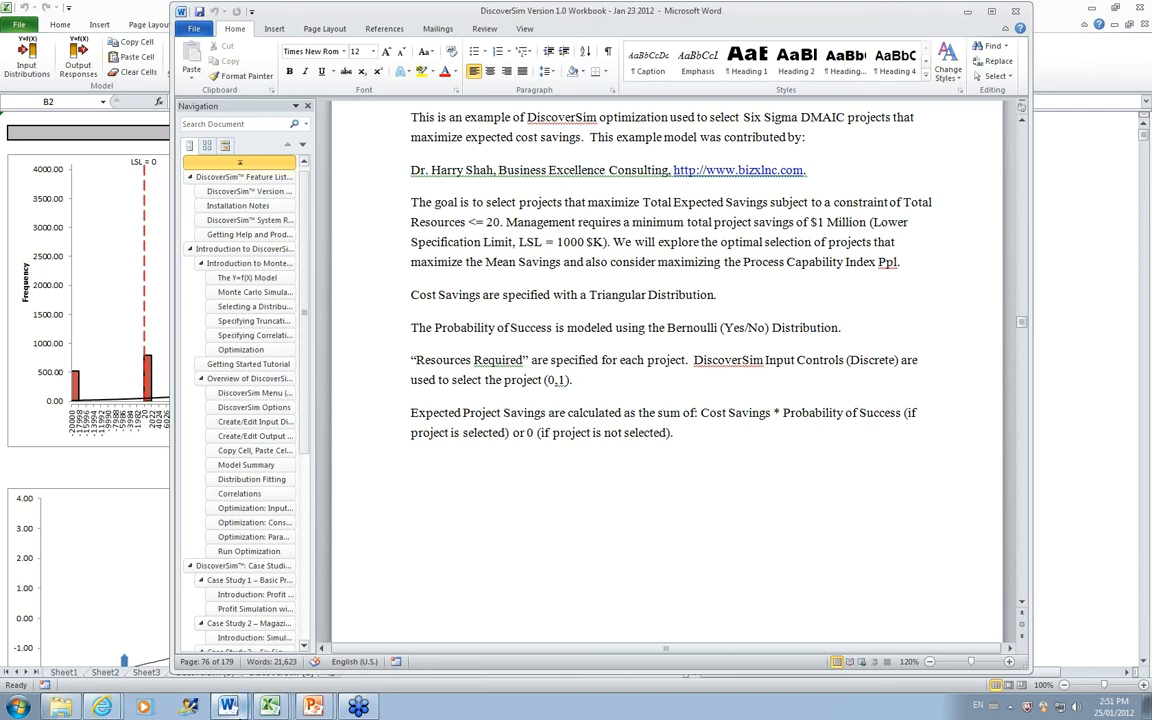
# Step: Switch to the DMAIC Project Selection workbook in Excel and start a Triangular input distribution in cell G14
pyautogui.moveTo(269, 707)
pyautogui.click(250, 674)
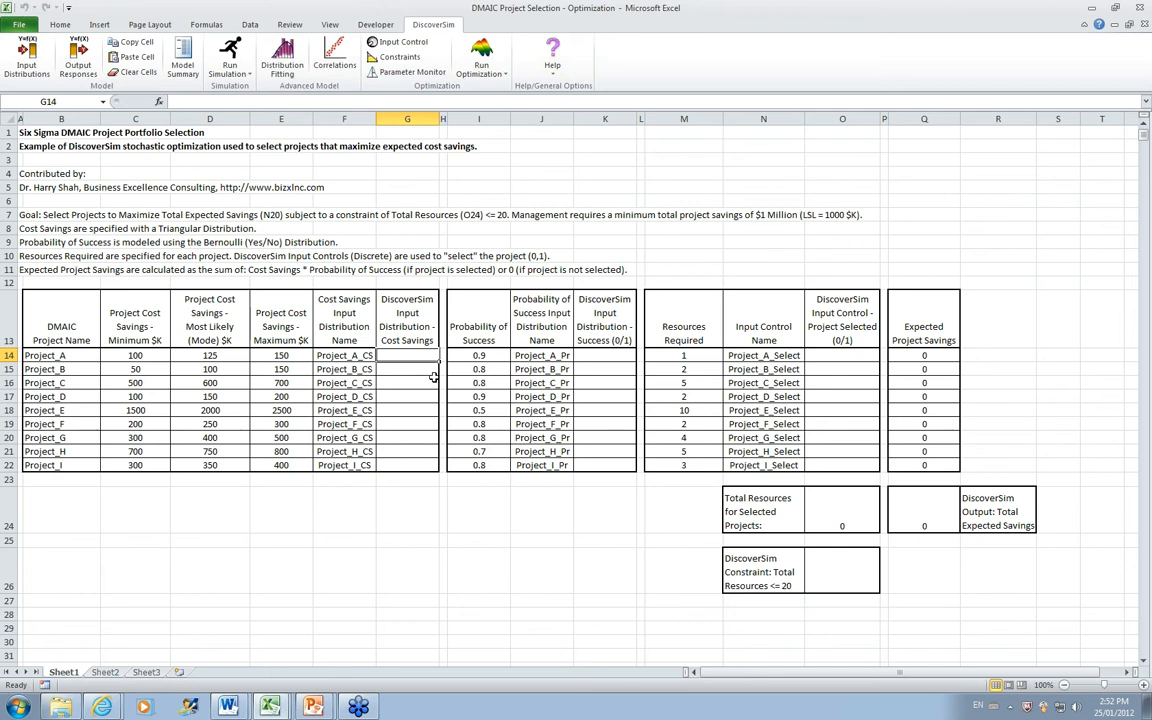
pyautogui.click(30, 55)
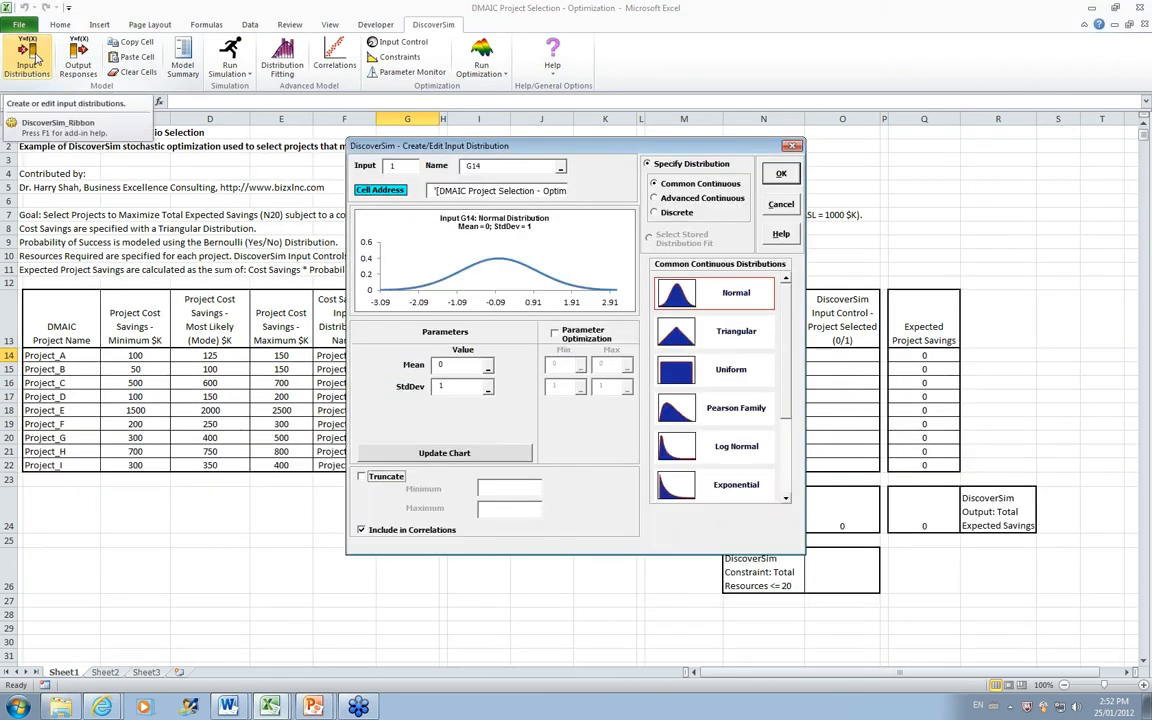
pyautogui.moveTo(420, 146); pyautogui.dragTo(675, 154)
pyautogui.click(958, 345)
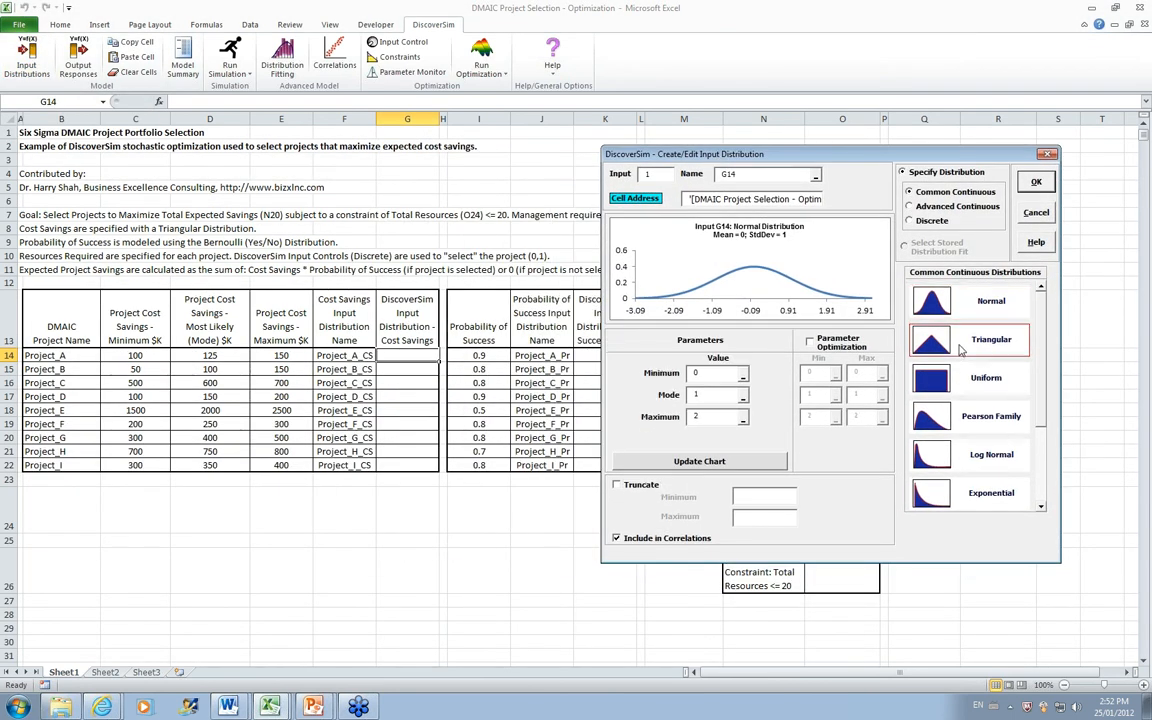
# Step: Link the Triangular distribution's Minimum, Mode and Maximum parameters to cells C14, D14 and E14
pyautogui.click(744, 376)
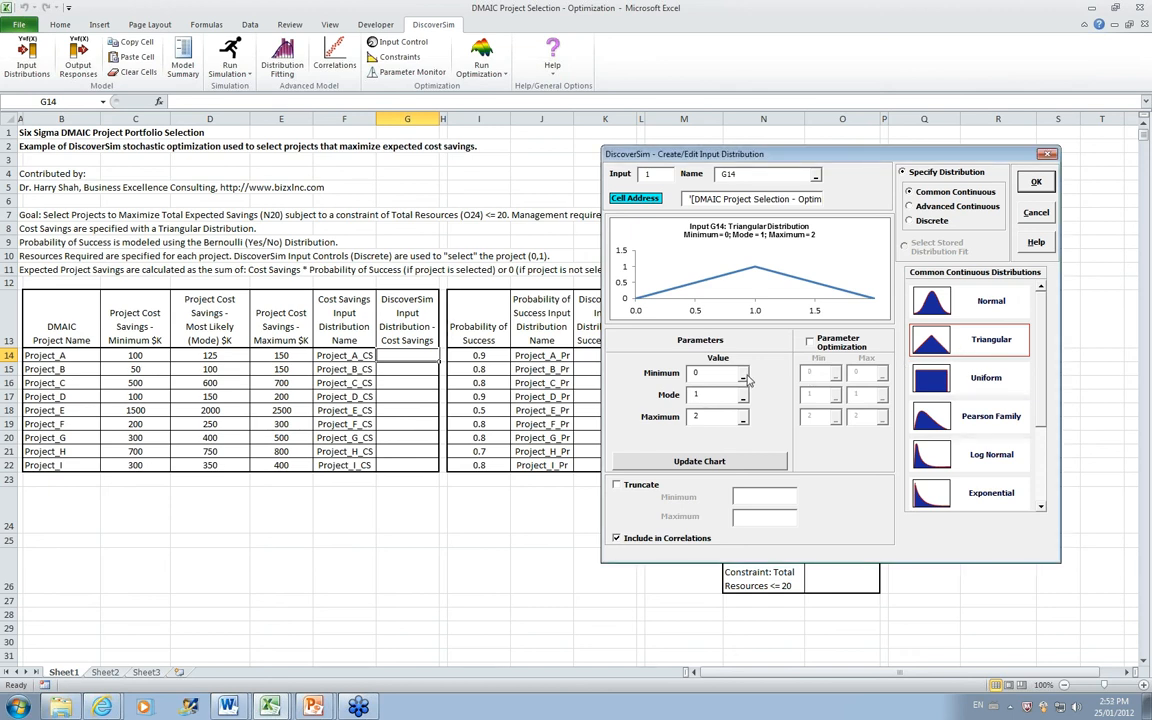
pyautogui.click(135, 356)
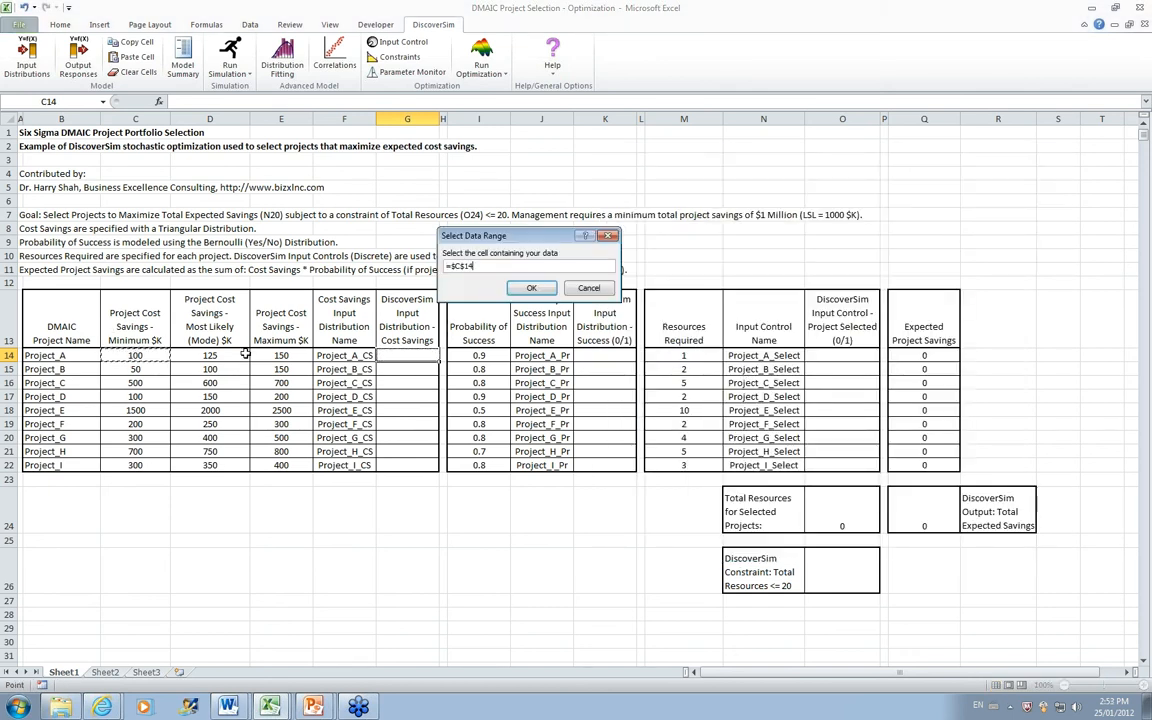
pyautogui.click(531, 288)
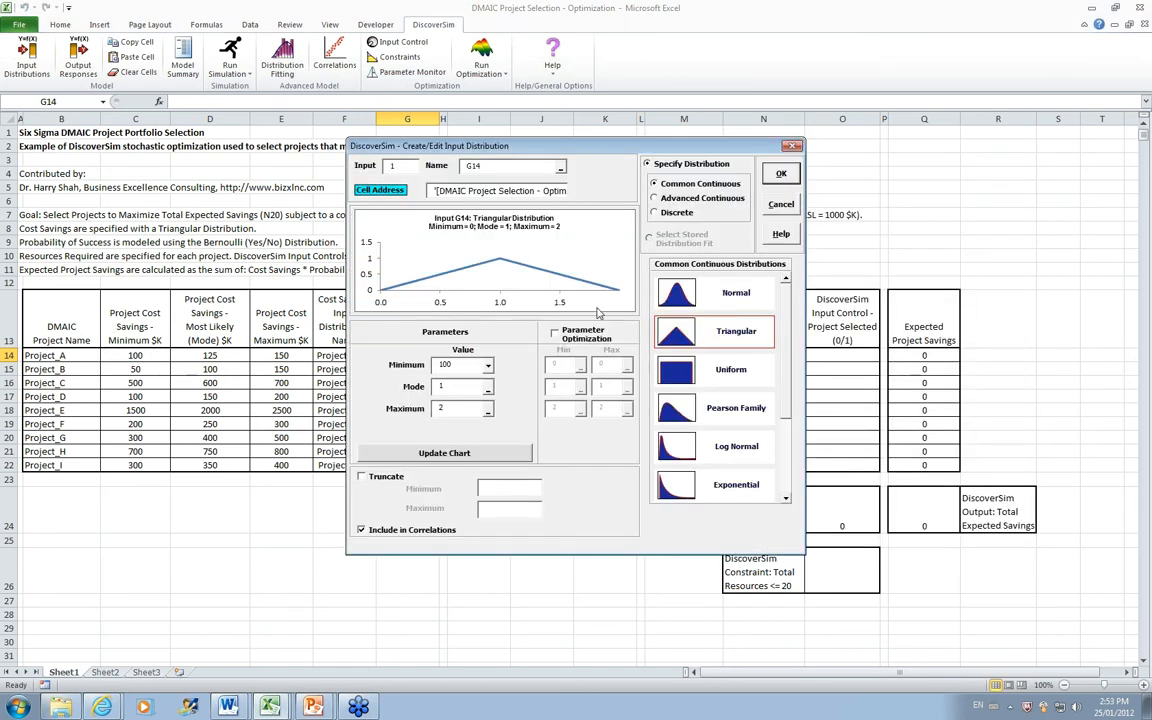
pyautogui.click(489, 392)
pyautogui.click(209, 356)
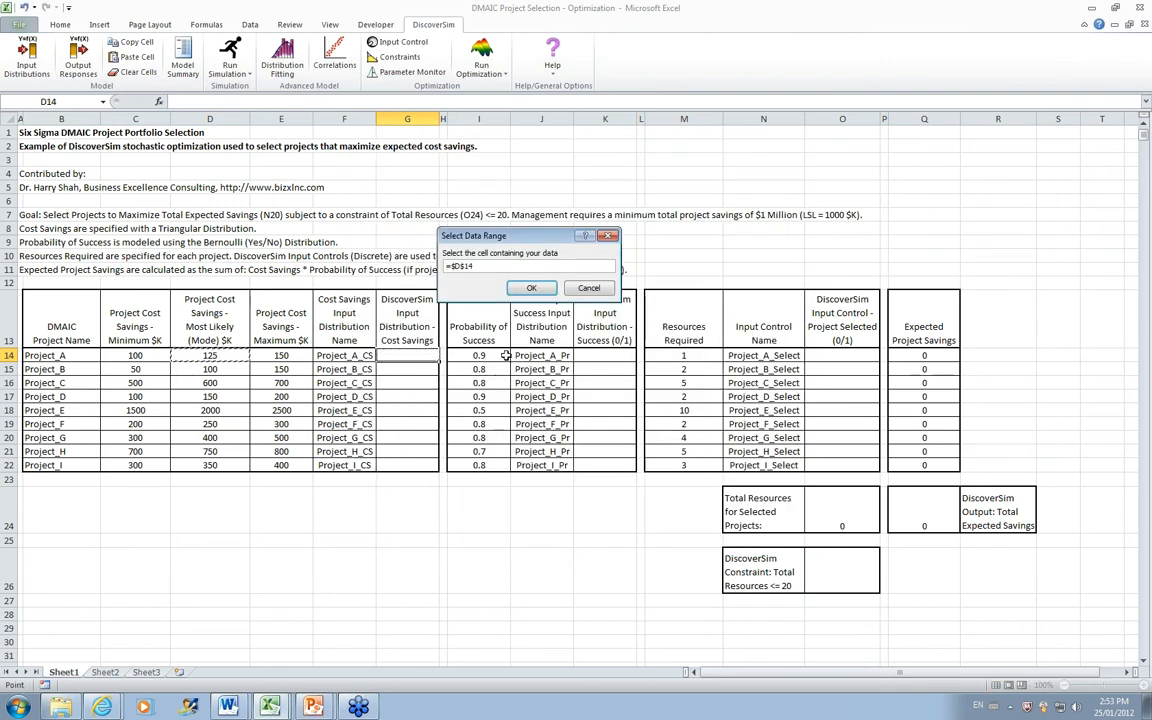
pyautogui.click(531, 288)
pyautogui.click(489, 409)
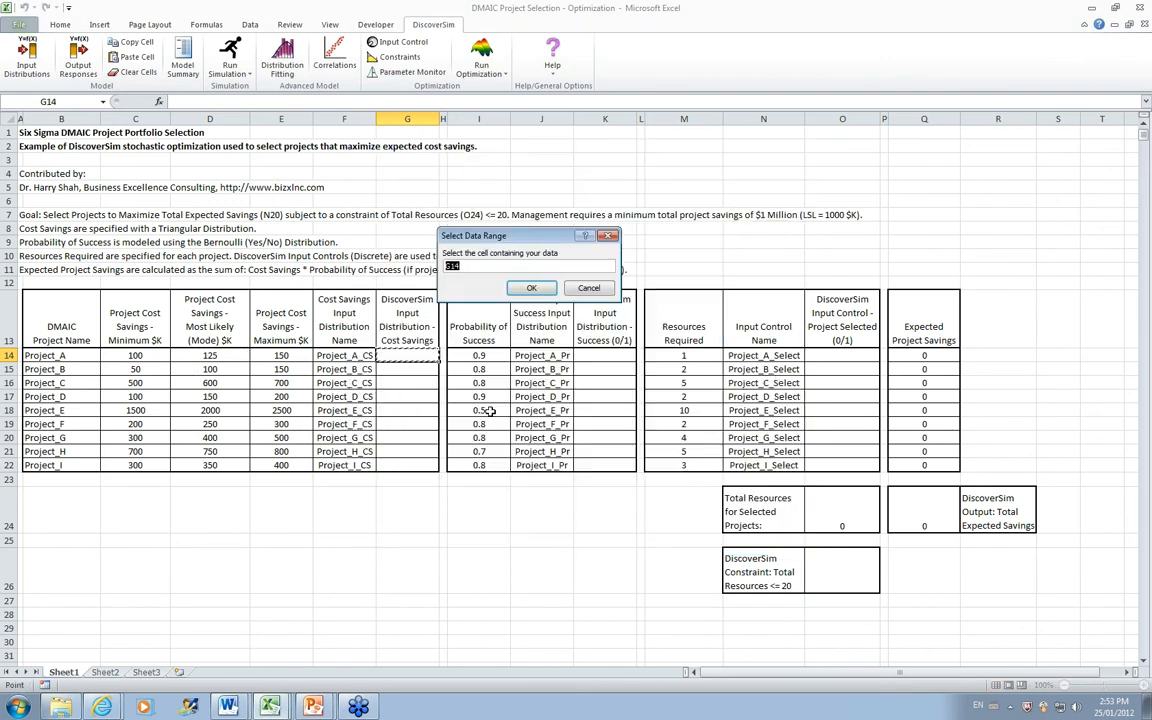
pyautogui.click(293, 356)
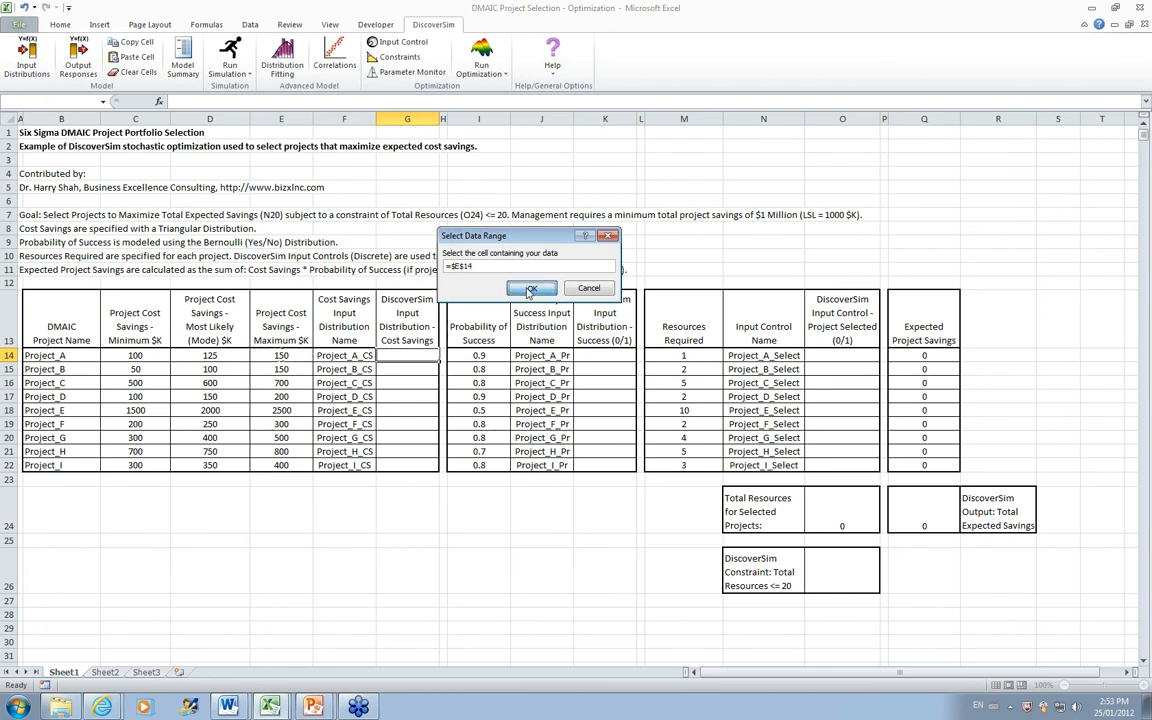
pyautogui.click(531, 288)
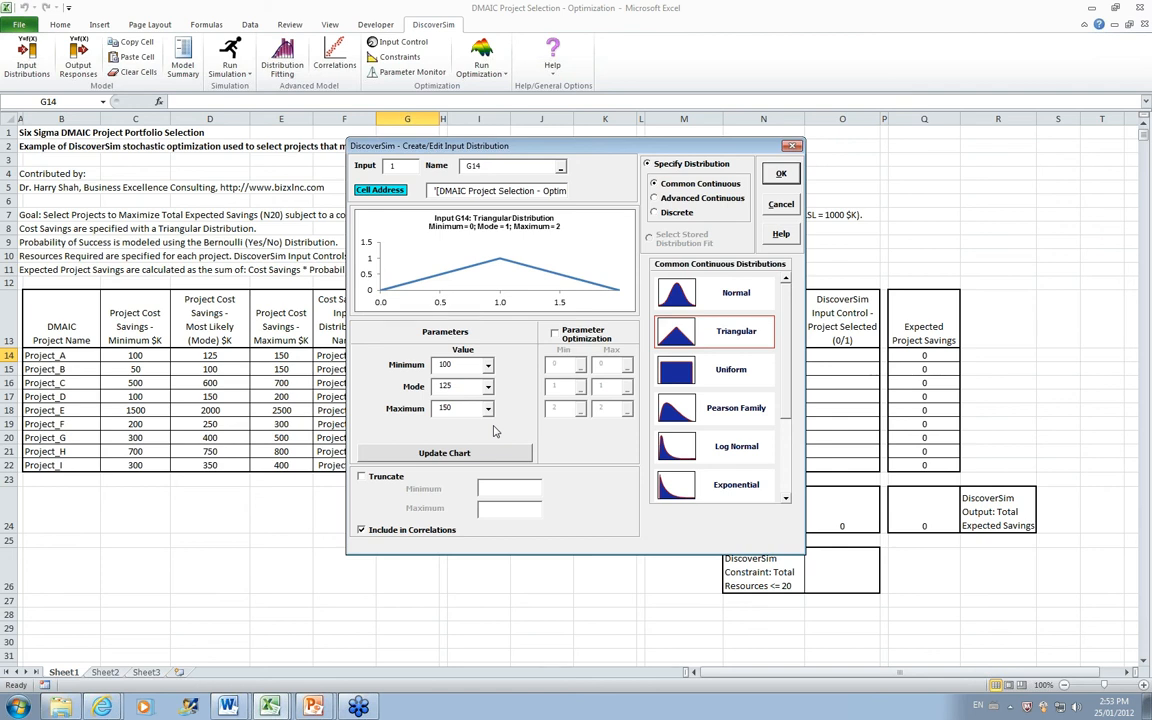
# Step: Name the G14 input distribution from cell B14 (Project_A), update its chart and create it
pyautogui.click(561, 168)
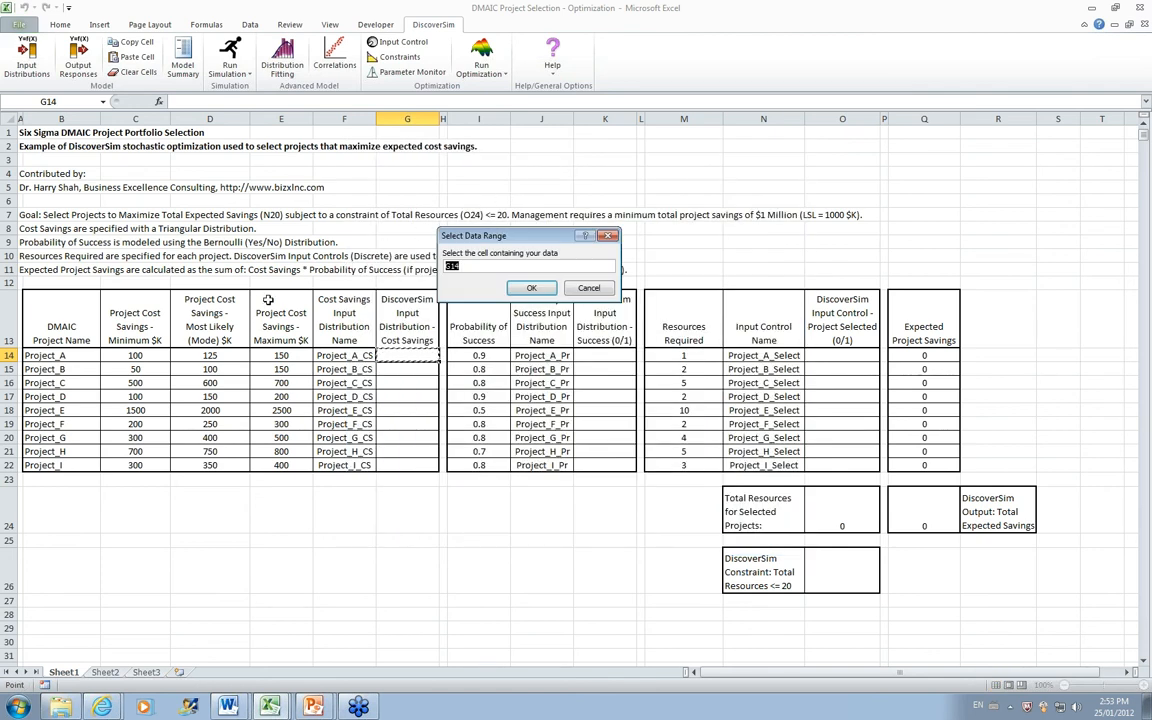
pyautogui.click(45, 357)
pyautogui.click(531, 288)
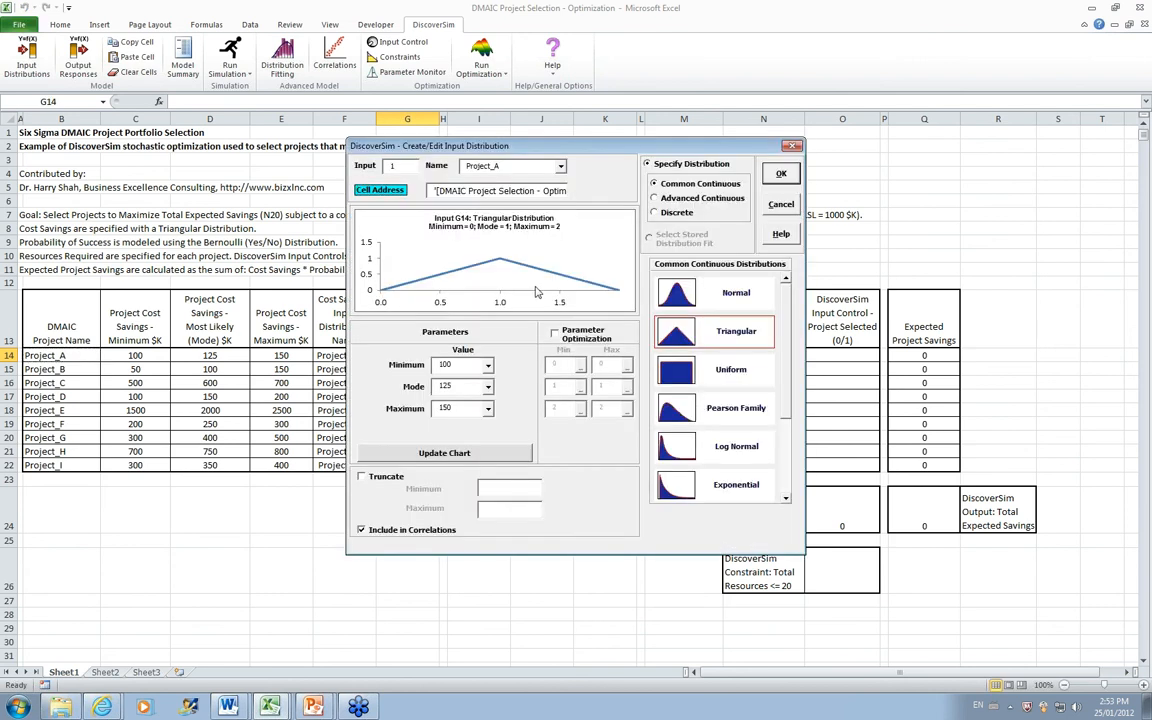
pyautogui.click(470, 455)
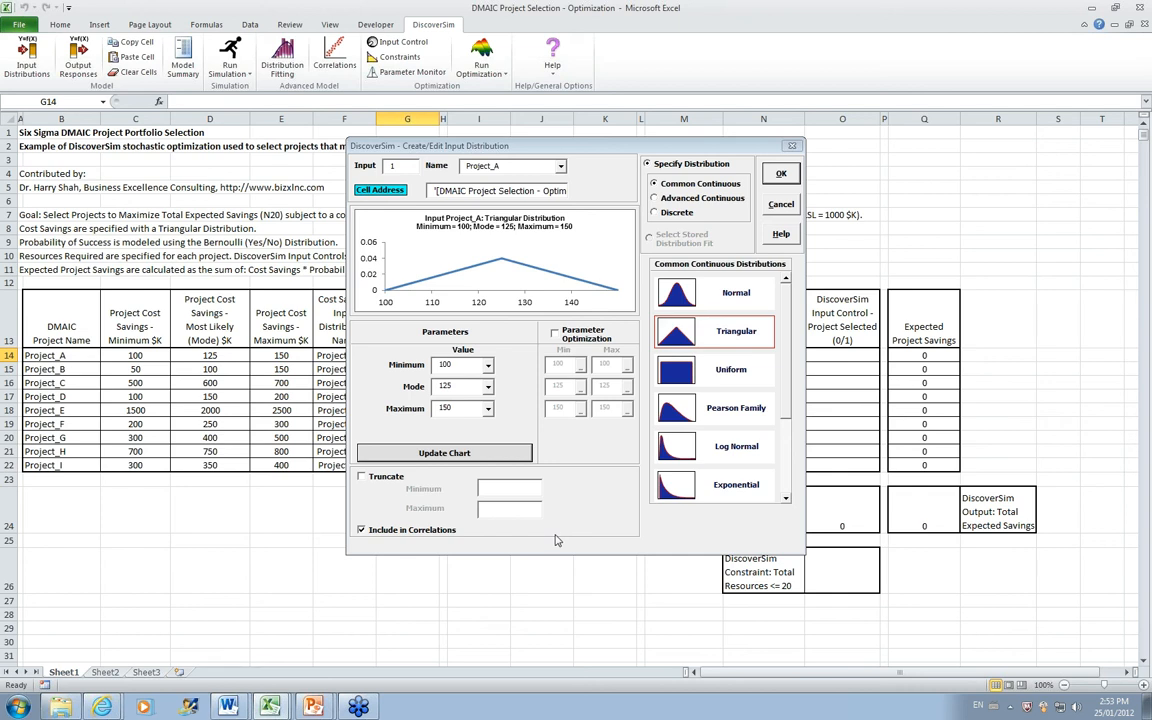
pyautogui.click(781, 175)
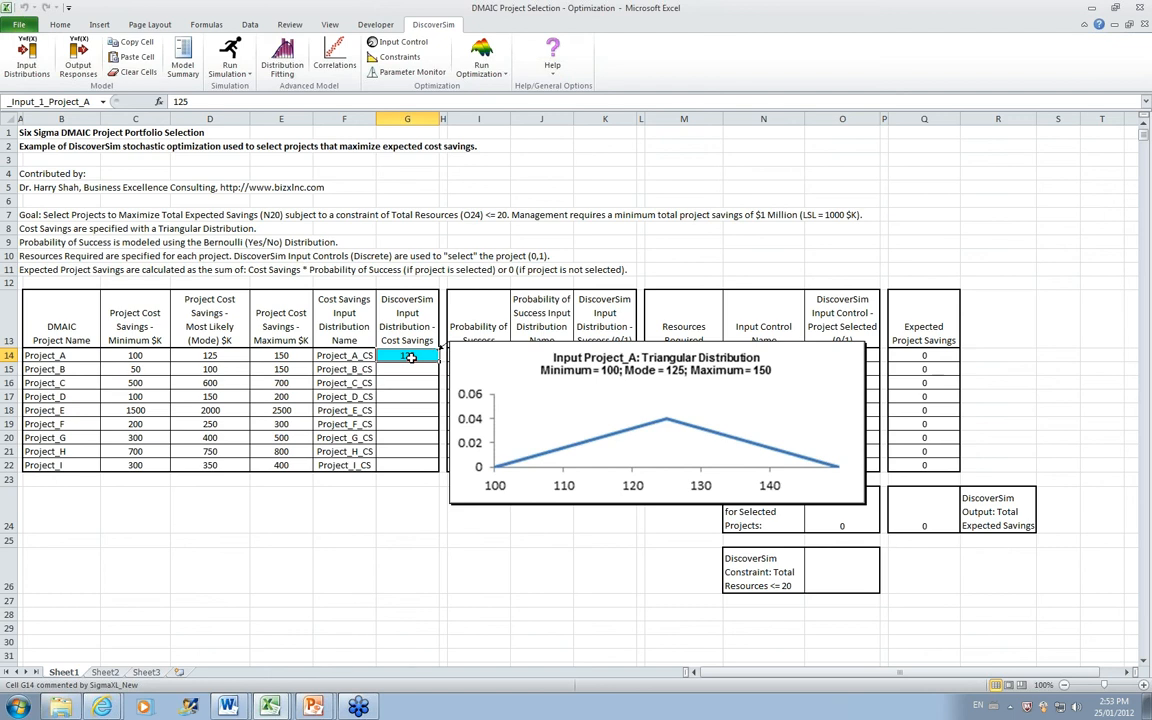
# Step: Copy the G14 cost savings input distribution to cells G15:G22 with DiscoverSim's cell copy and paste
pyautogui.click(124, 46)
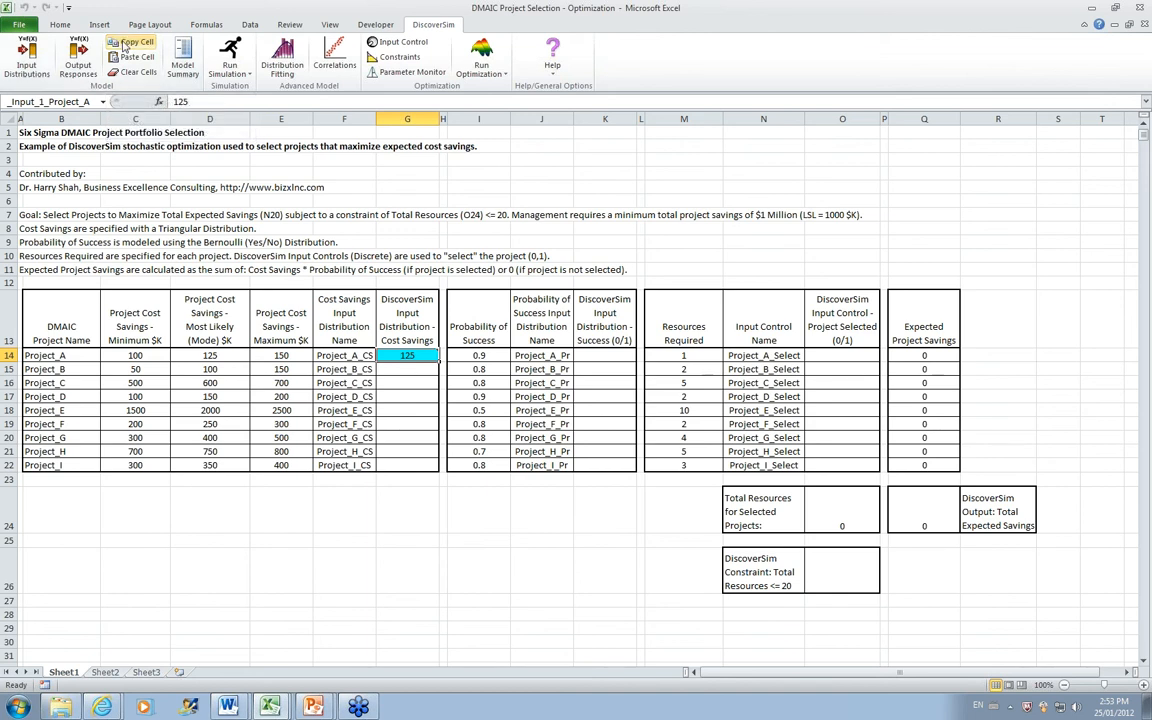
pyautogui.click(400, 369)
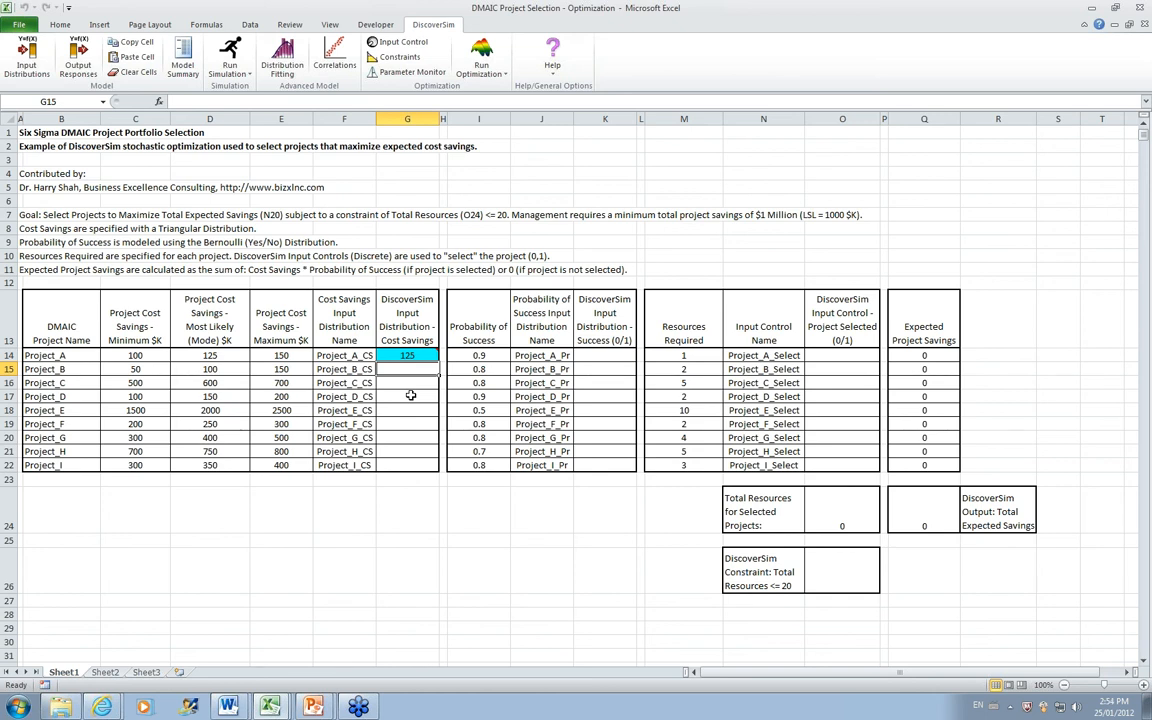
pyautogui.hotkey('shift', 'Down')
pyautogui.hotkey('shift', 'Down')
pyautogui.hotkey('shift', 'Down')
pyautogui.hotkey('shift', 'Down')
pyautogui.hotkey('shift', 'Down')
pyautogui.hotkey('shift', 'Down')
pyautogui.hotkey('shift', 'Down')
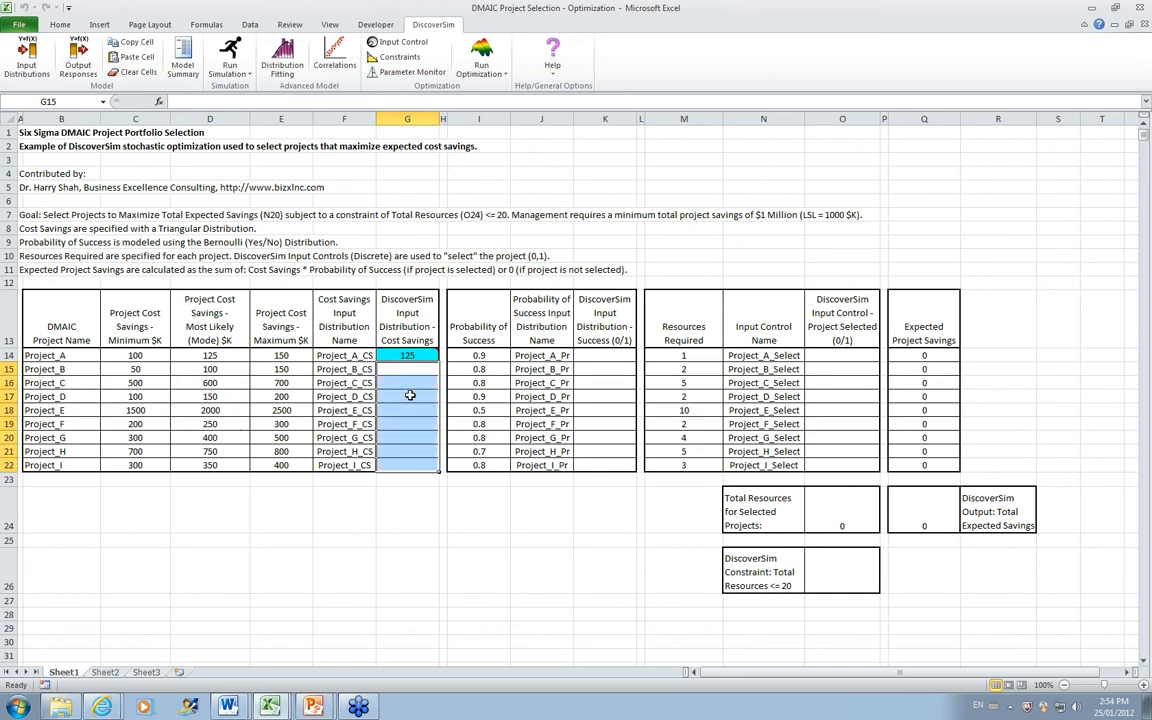
pyautogui.click(127, 57)
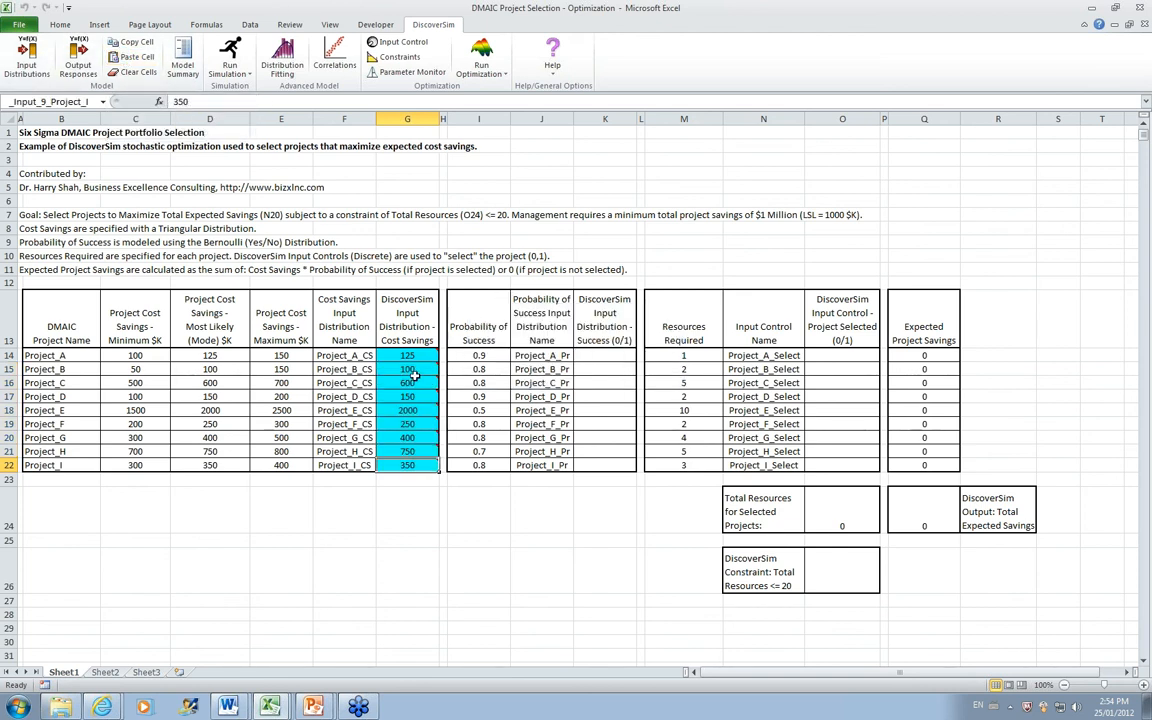
pyautogui.moveTo(416, 384)
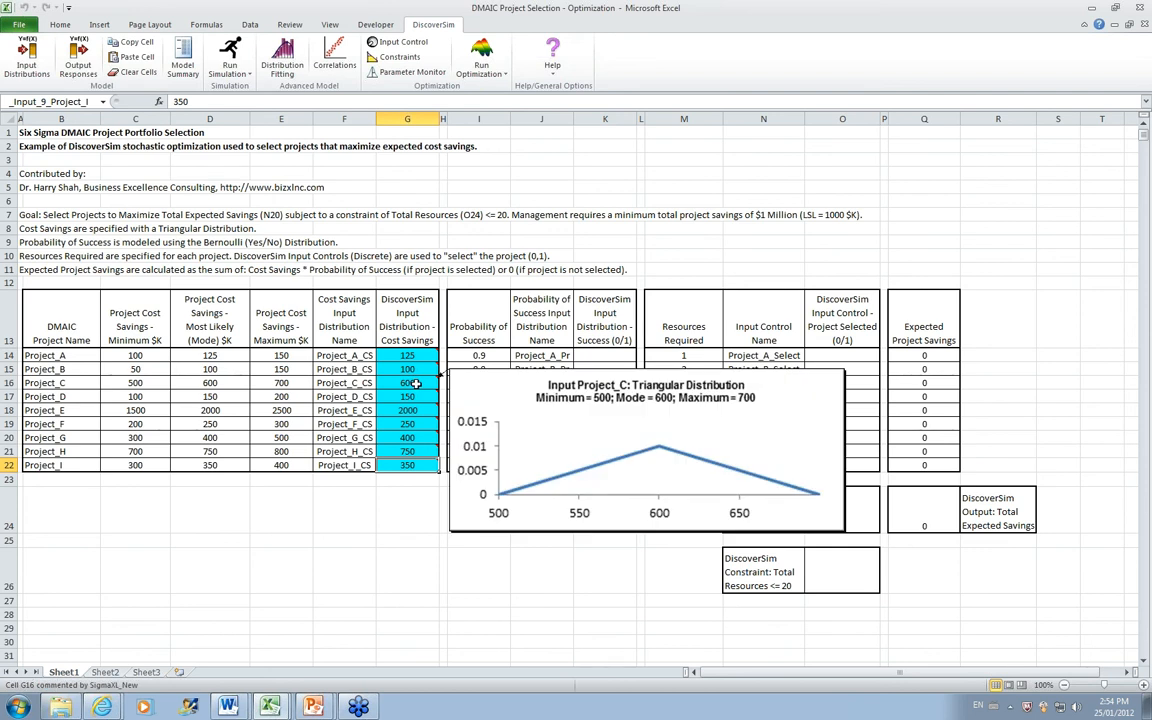
pyautogui.moveTo(420, 414)
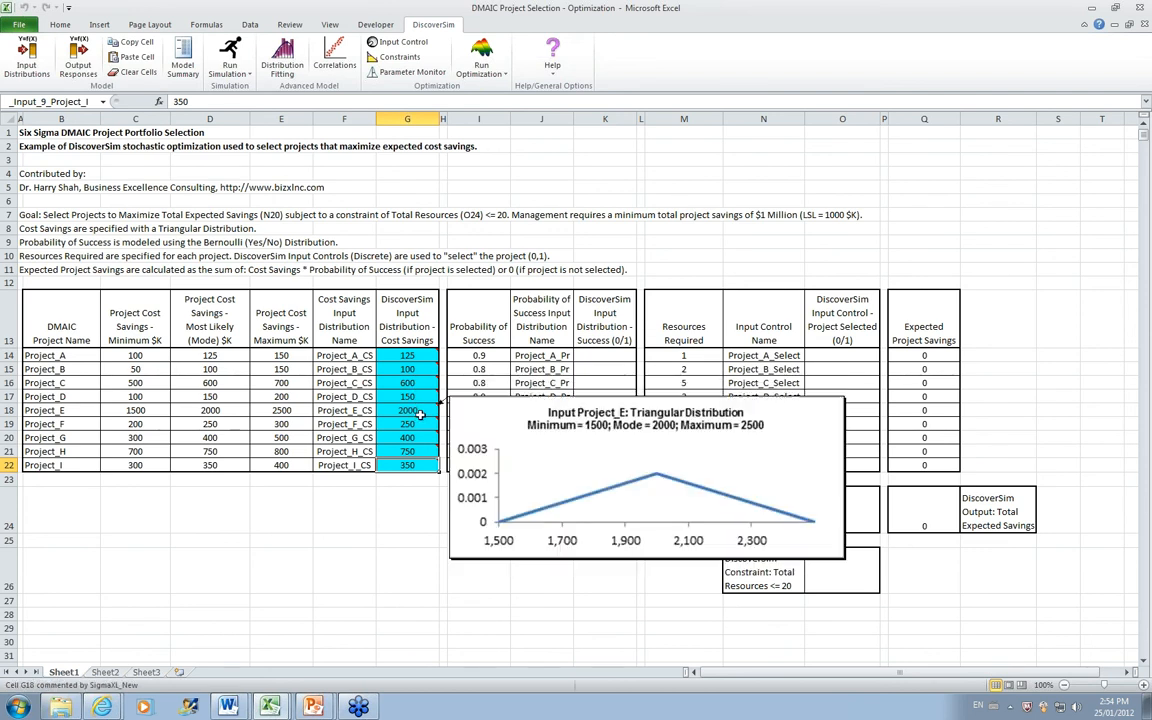
pyautogui.moveTo(422, 462)
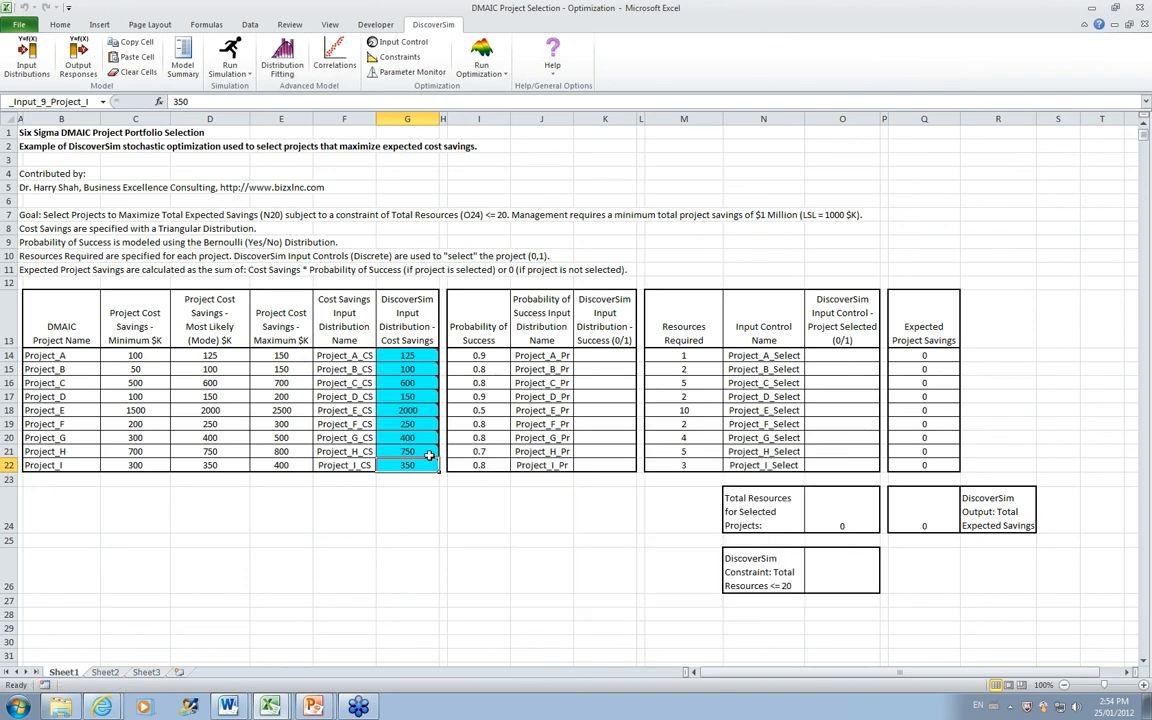
# Step: Set up a discrete Bernoulli input distribution in cell K14 with Event Probability linked to cell I14, and update its chart
pyautogui.click(613, 355)
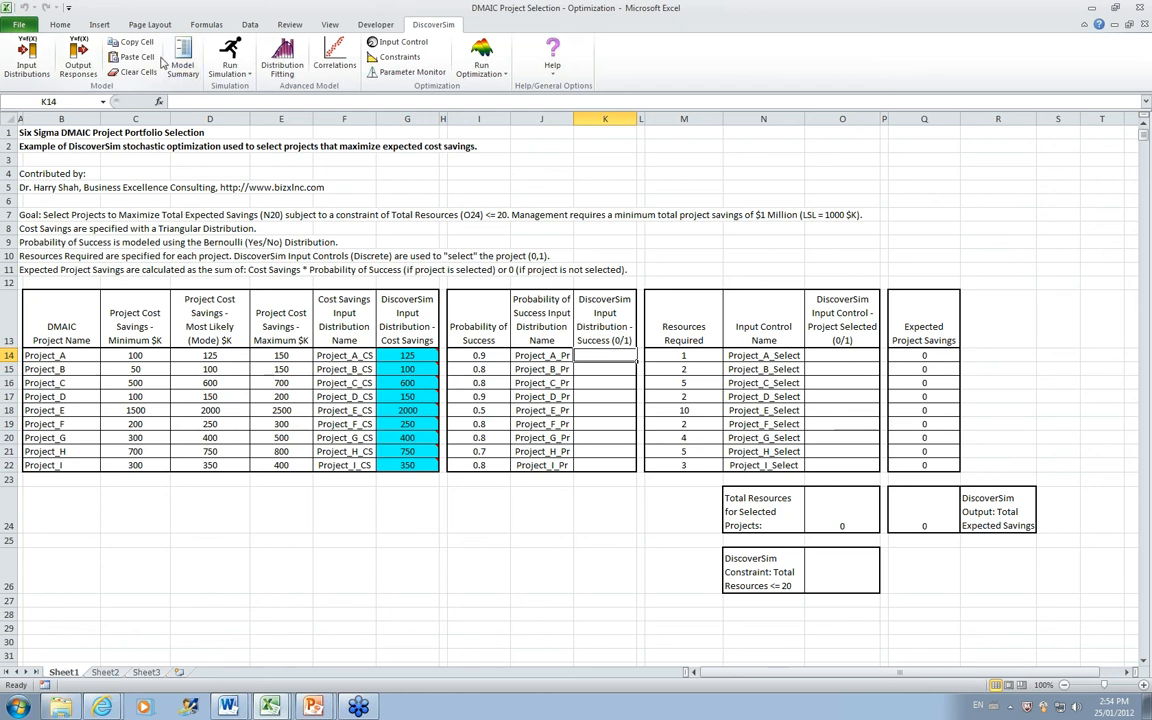
pyautogui.click(26, 60)
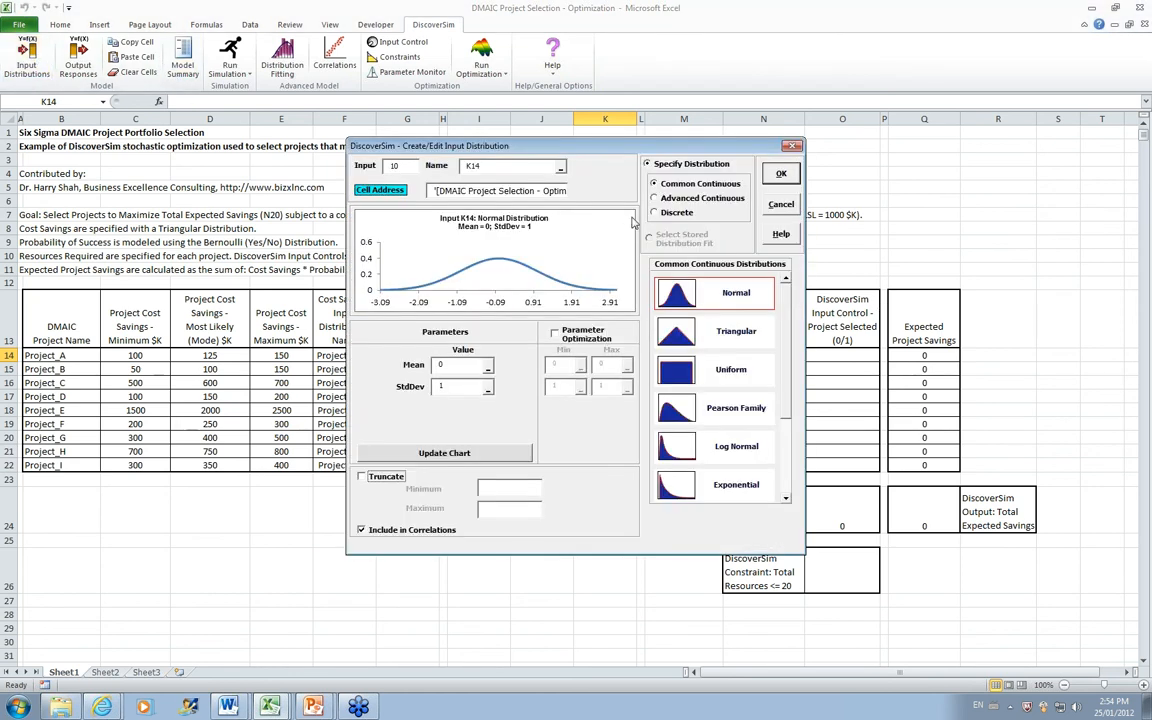
pyautogui.click(666, 215)
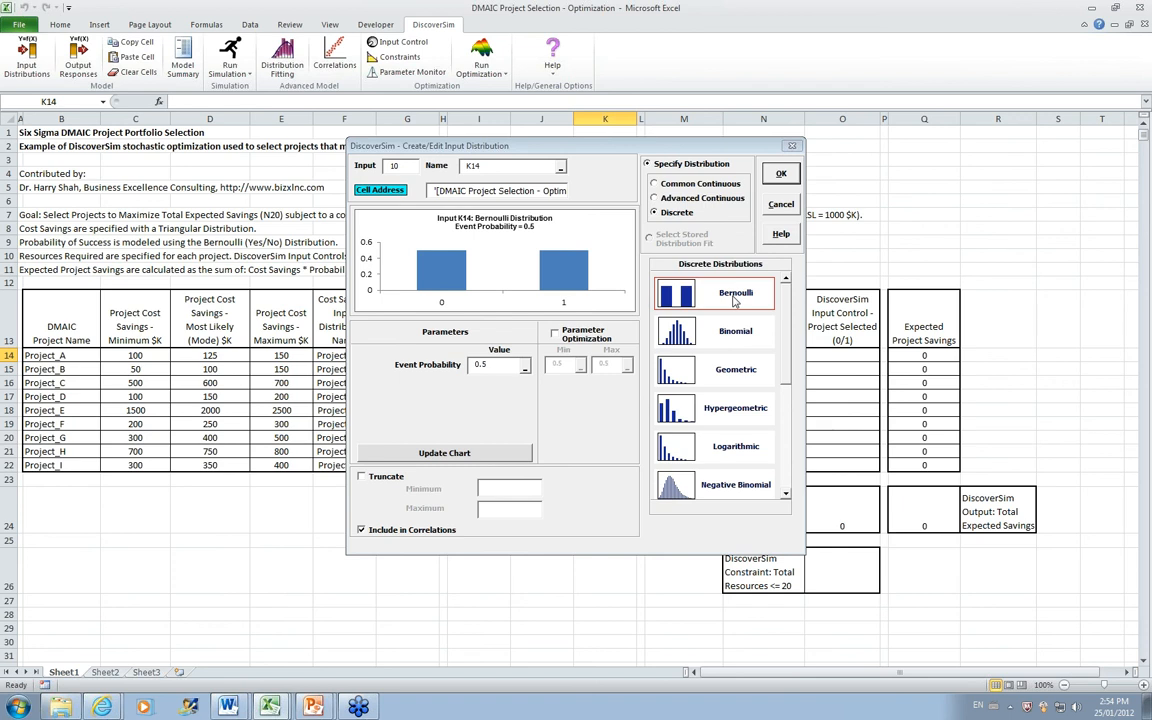
pyautogui.moveTo(577, 153); pyautogui.dragTo(873, 127)
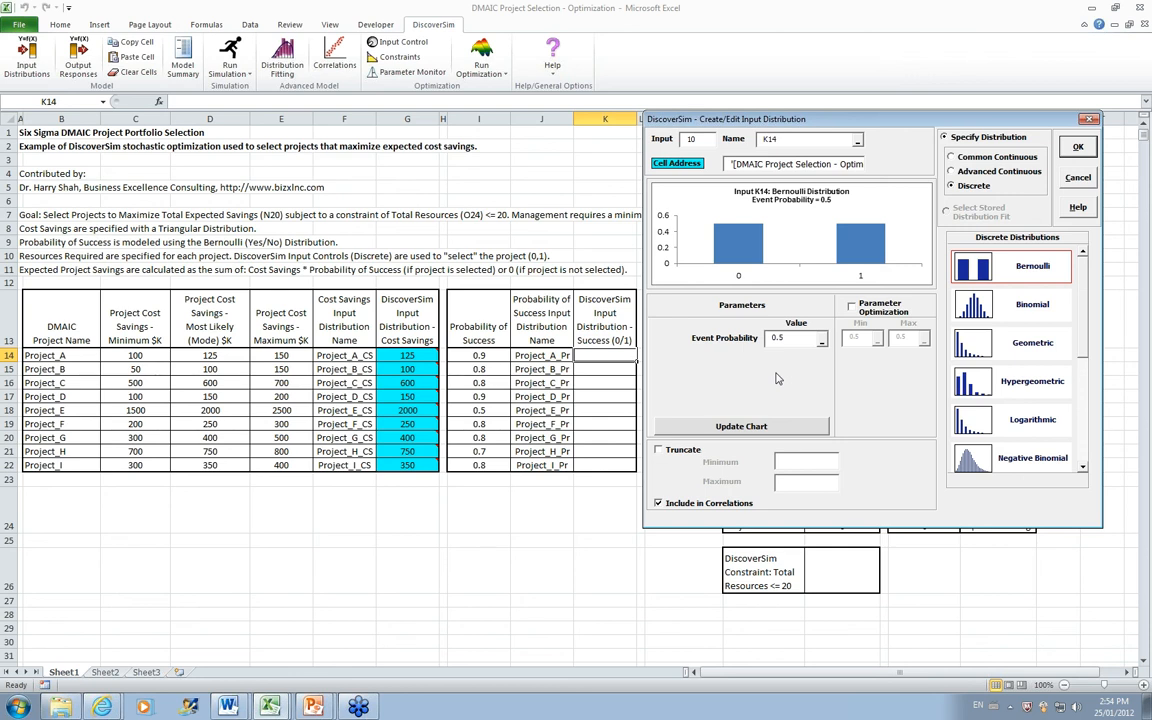
pyautogui.click(821, 341)
pyautogui.click(458, 355)
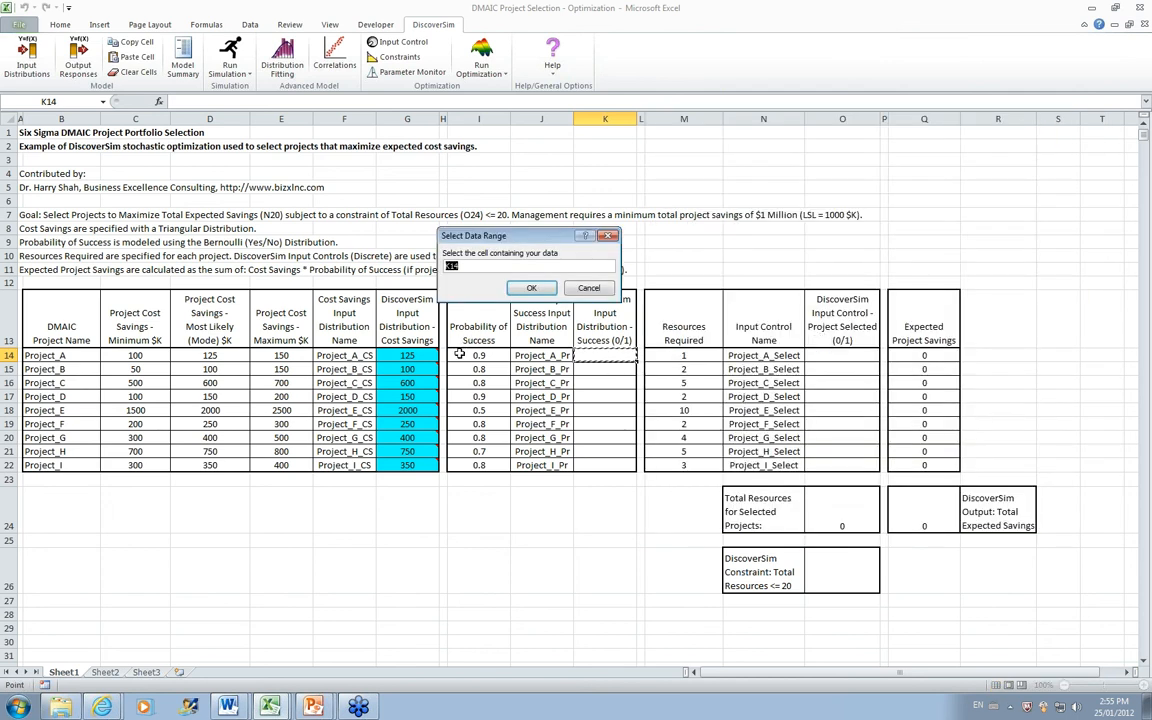
pyautogui.click(531, 287)
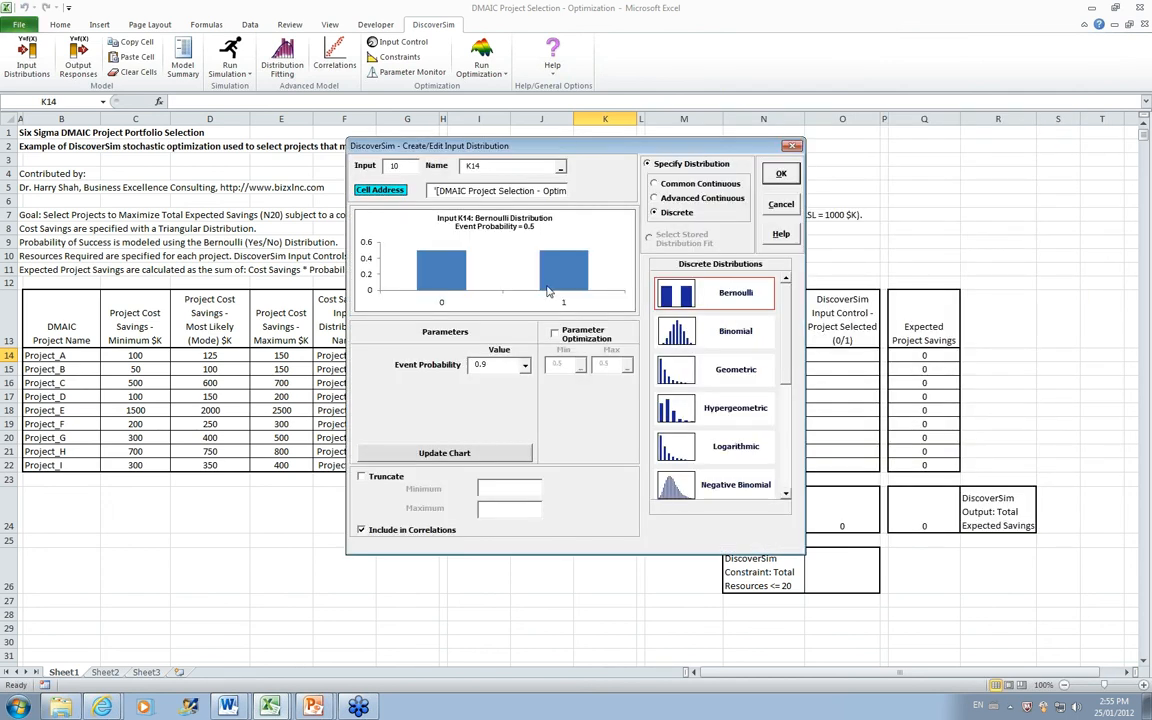
pyautogui.click(450, 454)
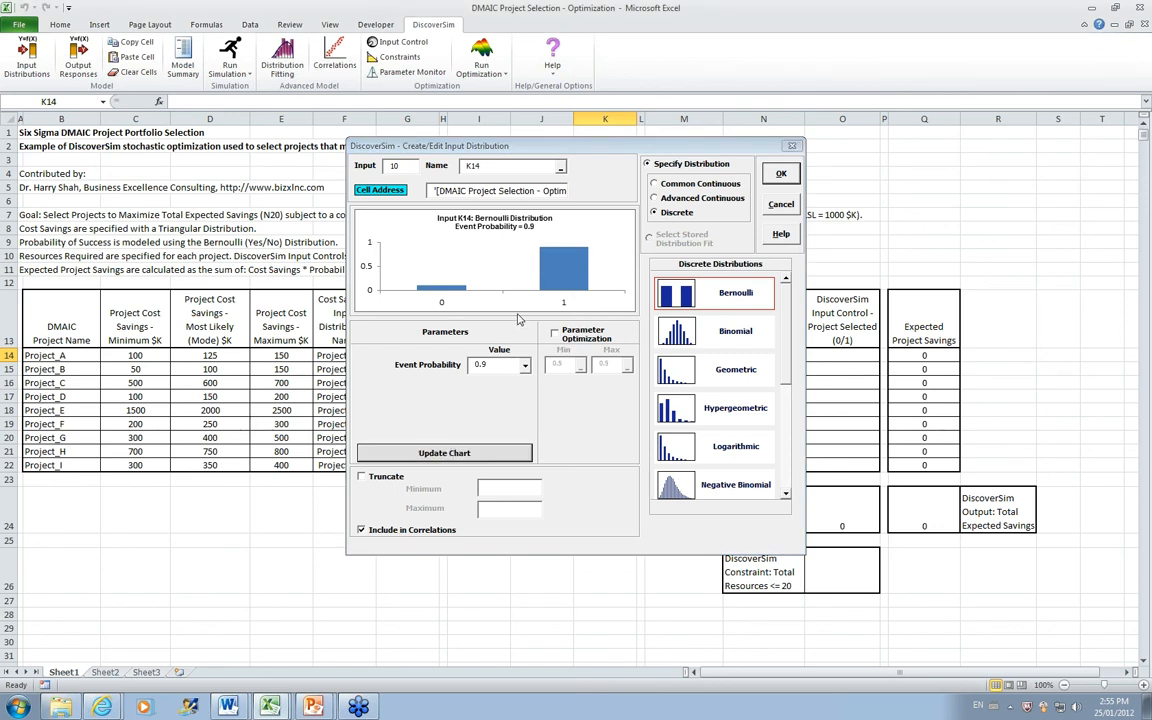
# Step: Name the K14 input distribution from cell J14 (Project_A_Pr) and create it
pyautogui.click(561, 168)
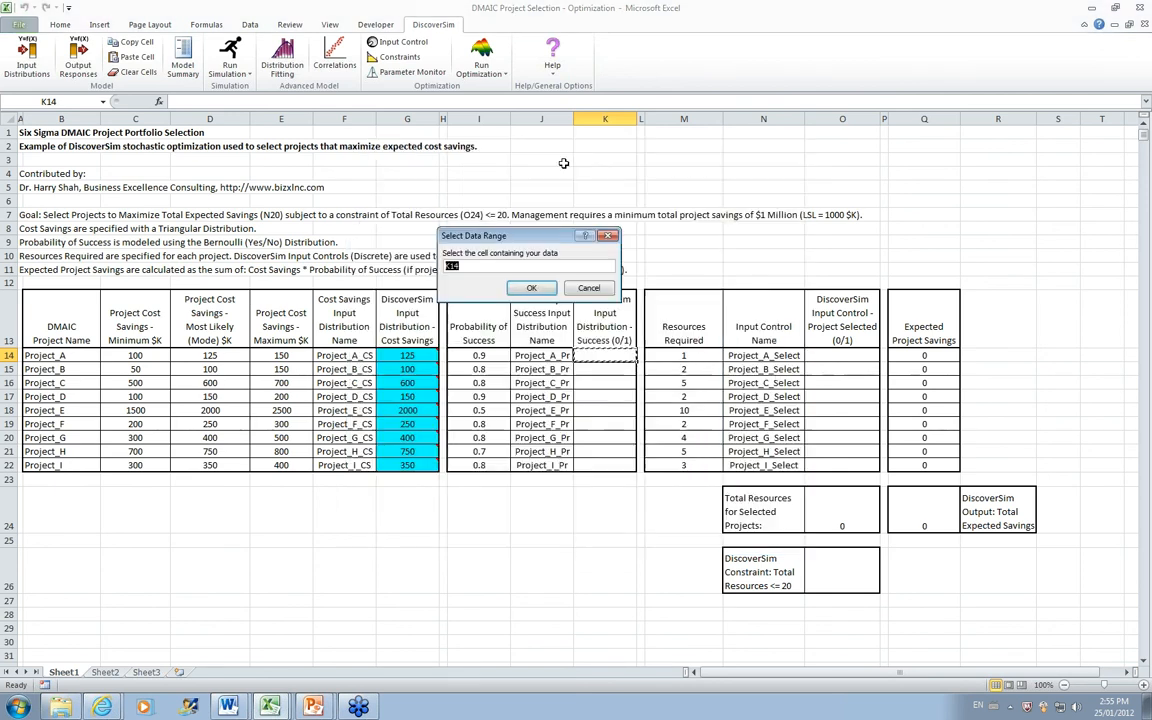
pyautogui.click(541, 355)
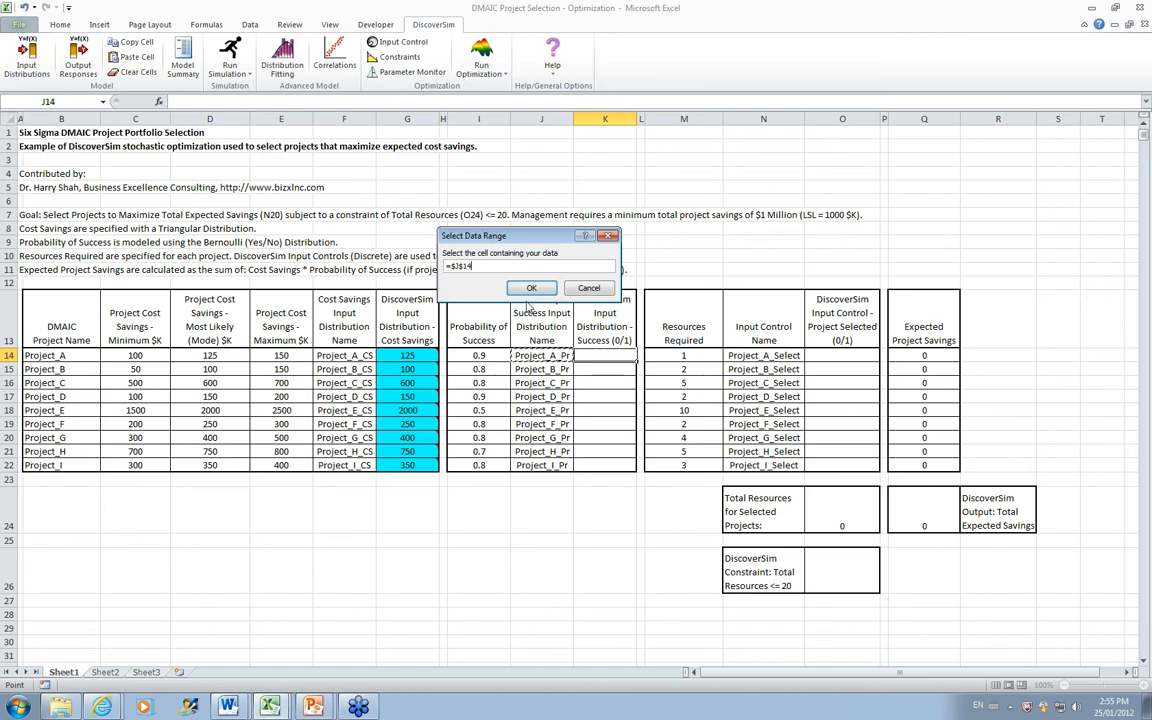
pyautogui.click(530, 289)
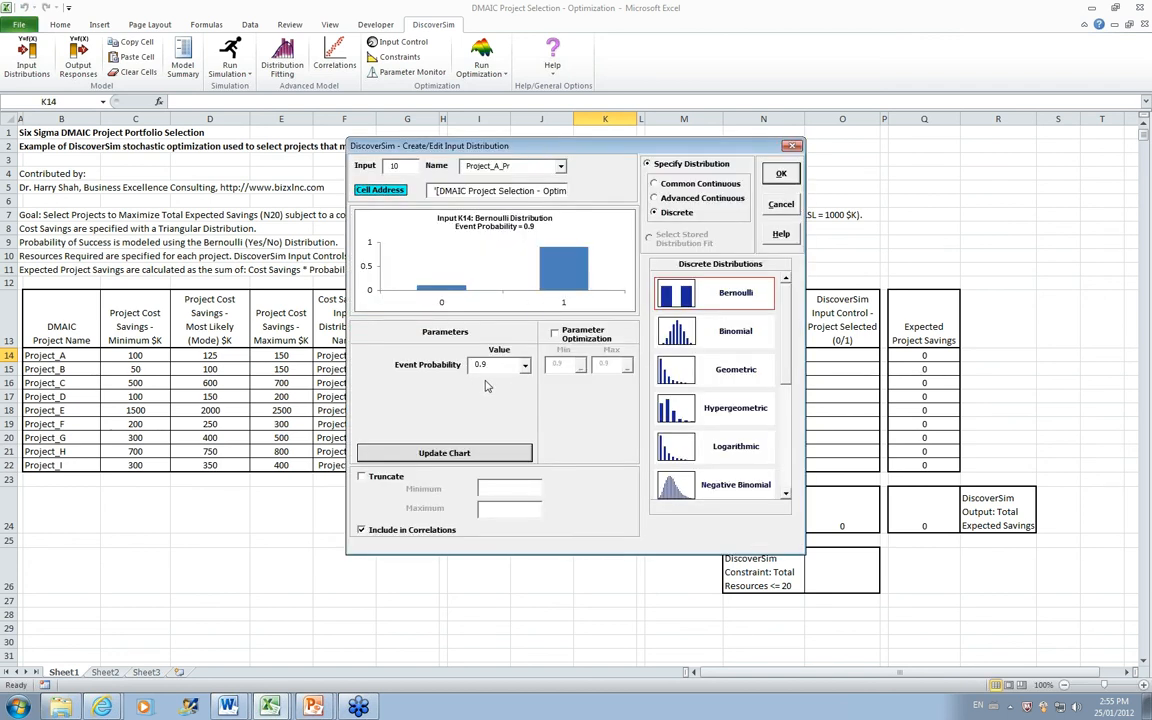
pyautogui.click(781, 174)
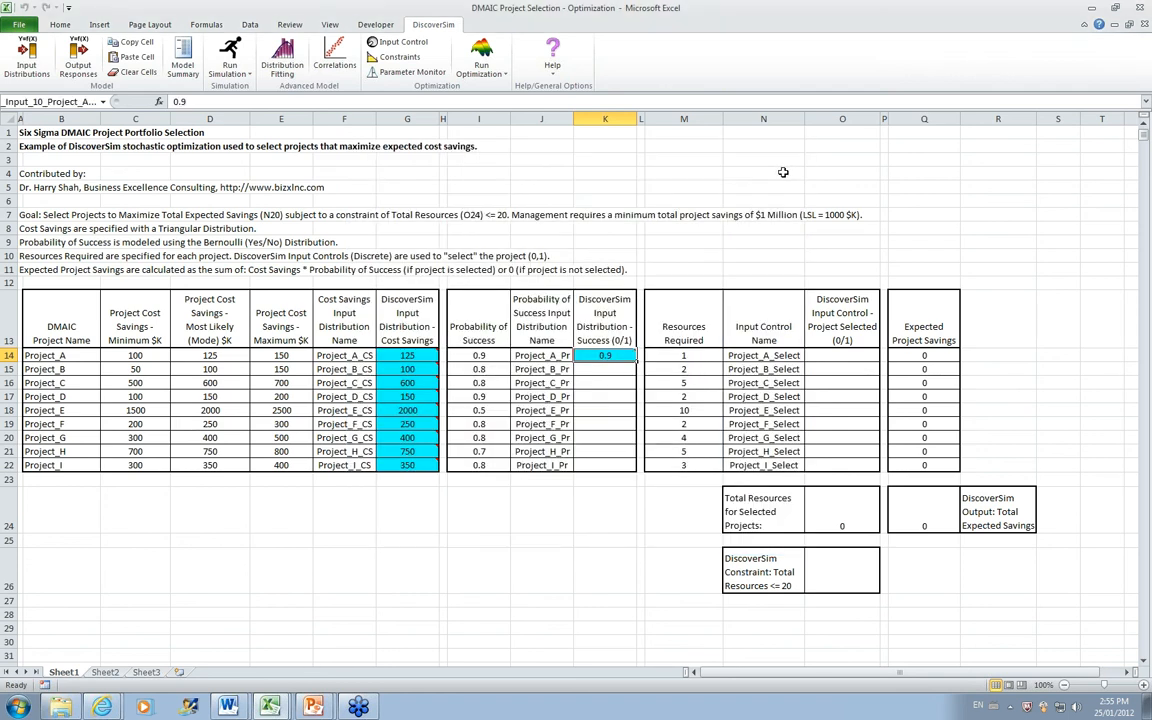
pyautogui.moveTo(625, 352)
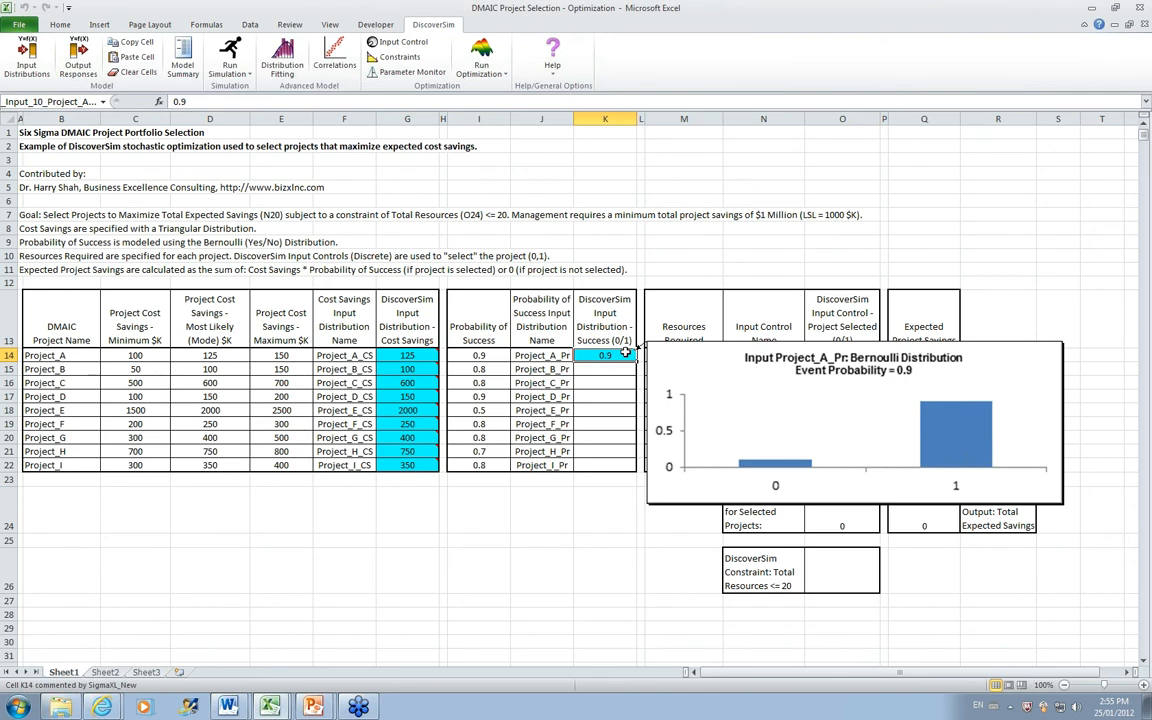
# Step: Copy the K14 probability of success input distribution to cells K15:K22 with DiscoverSim's cell copy and paste
pyautogui.click(125, 44)
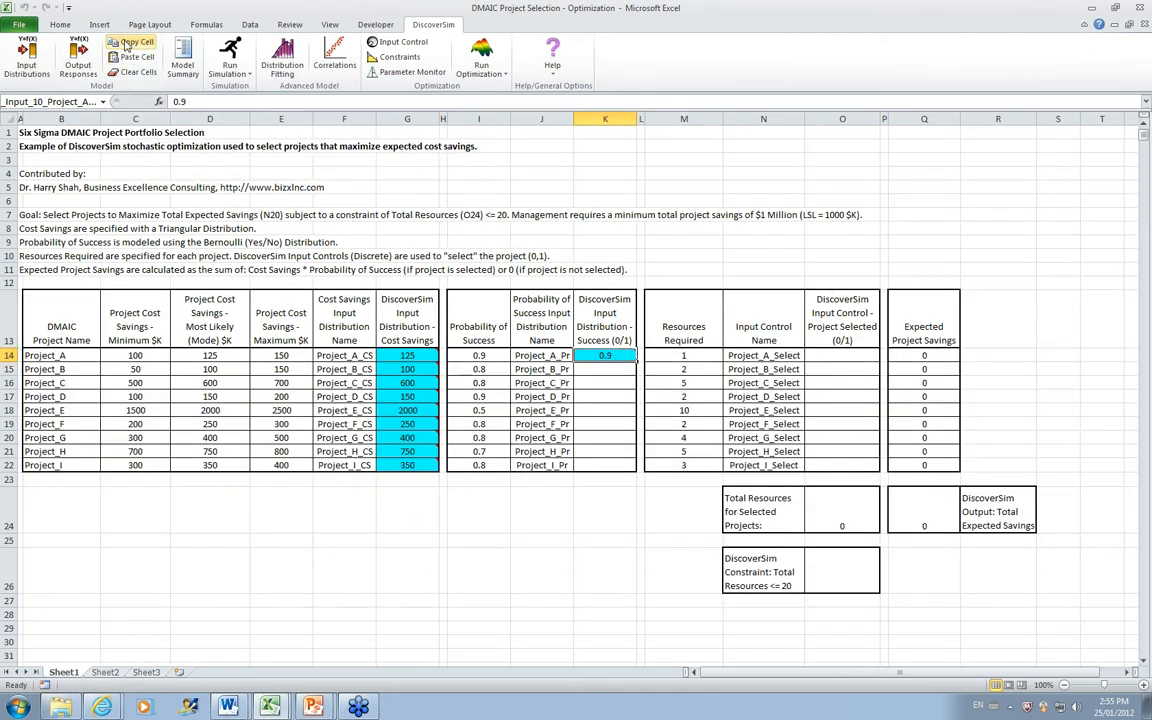
pyautogui.click(605, 372)
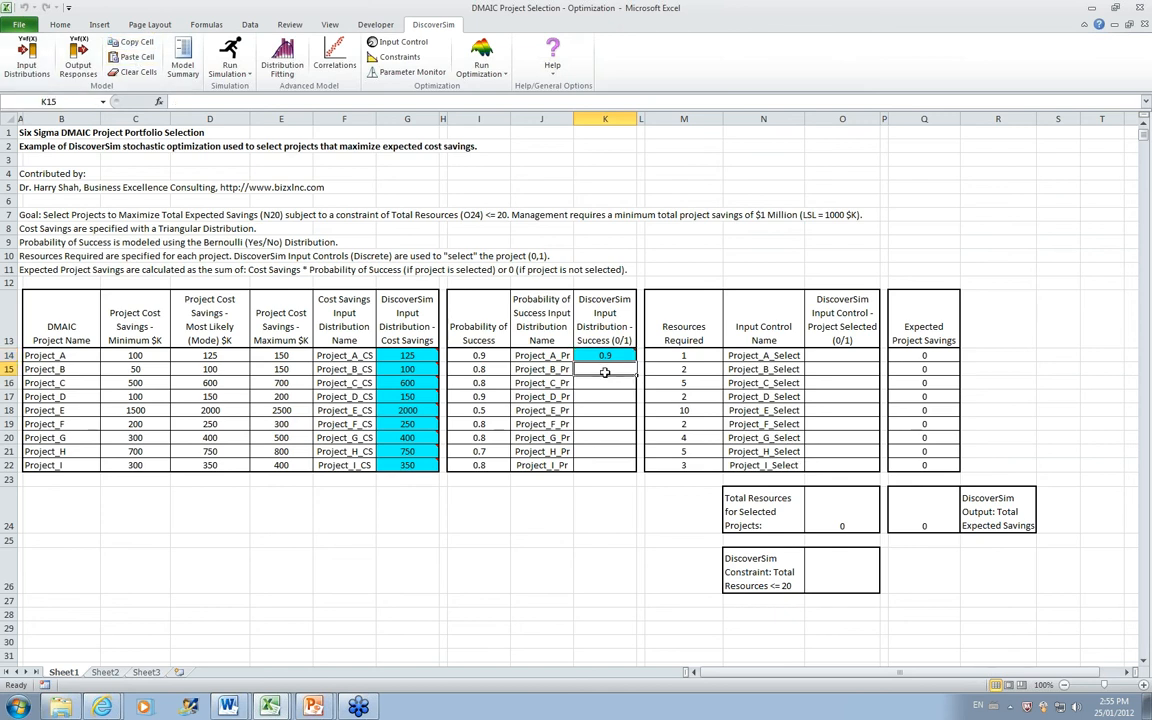
pyautogui.hotkey('shift', 'Down')
pyautogui.hotkey('shift', 'Down')
pyautogui.hotkey('shift', 'Down')
pyautogui.hotkey('shift', 'Down')
pyautogui.hotkey('shift', 'Down')
pyautogui.hotkey('shift', 'Down')
pyautogui.hotkey('shift', 'Down')
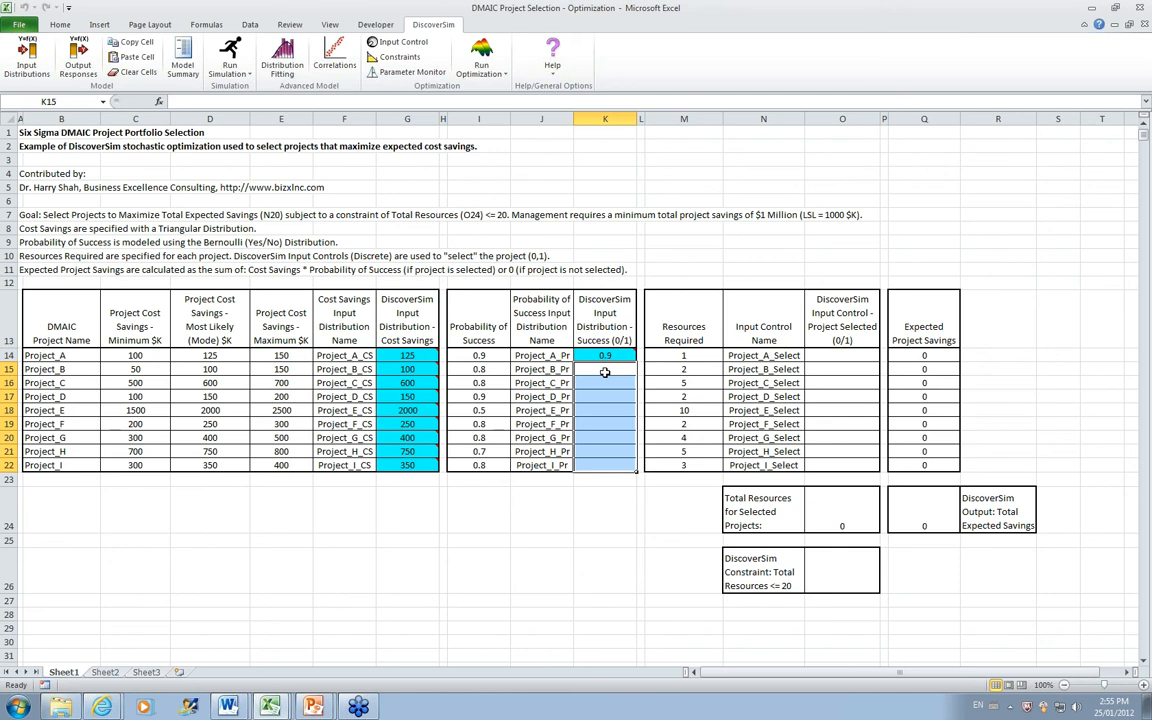
pyautogui.click(133, 57)
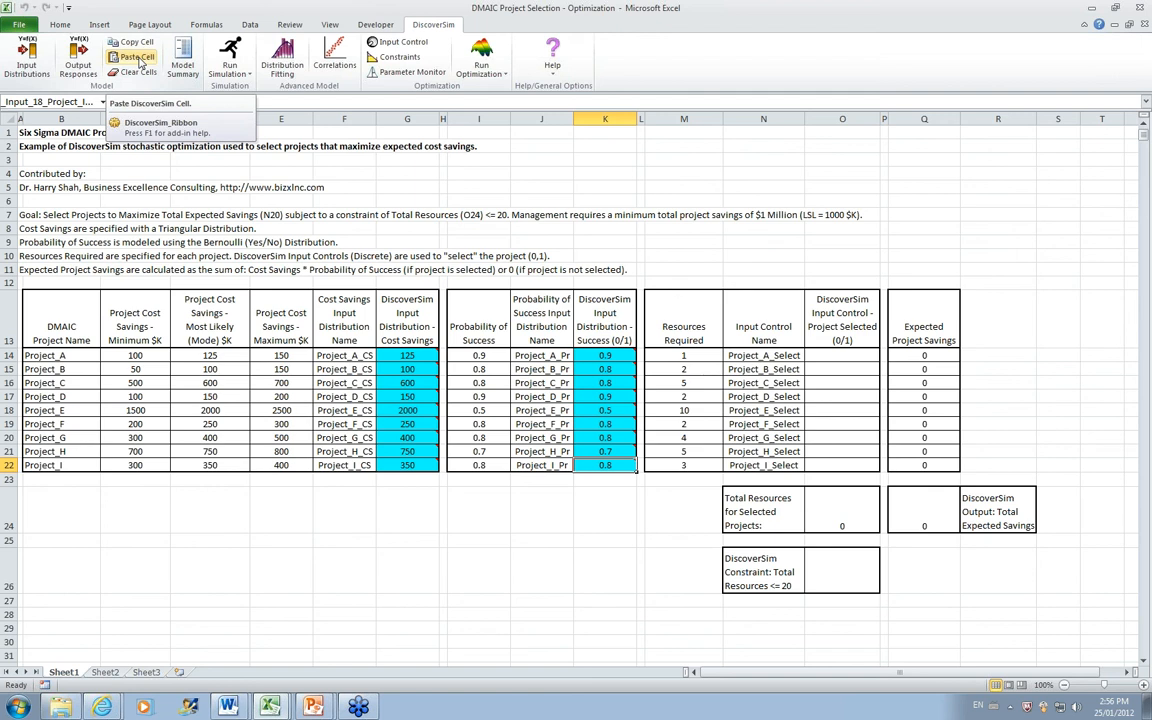
pyautogui.click(139, 62)
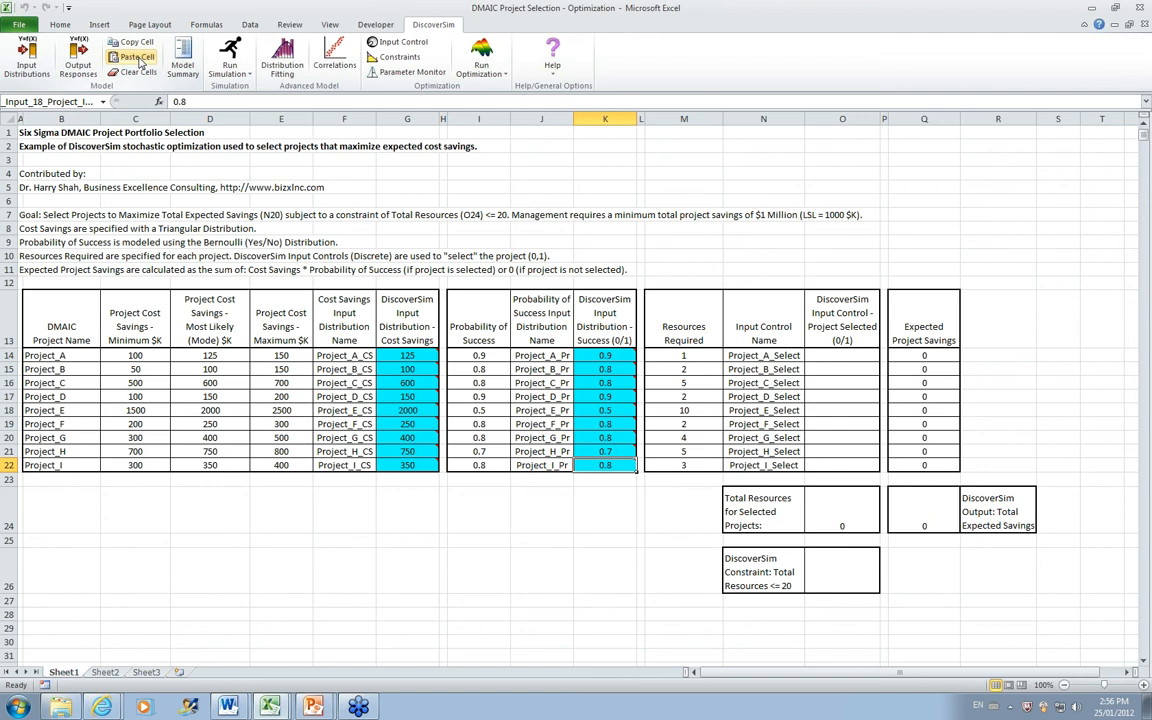
# Step: Create a discrete input control in cell O14 named from cell N14 (Project_A_Select), with a minimum of 0 and a maximum of 1
pyautogui.click(843, 356)
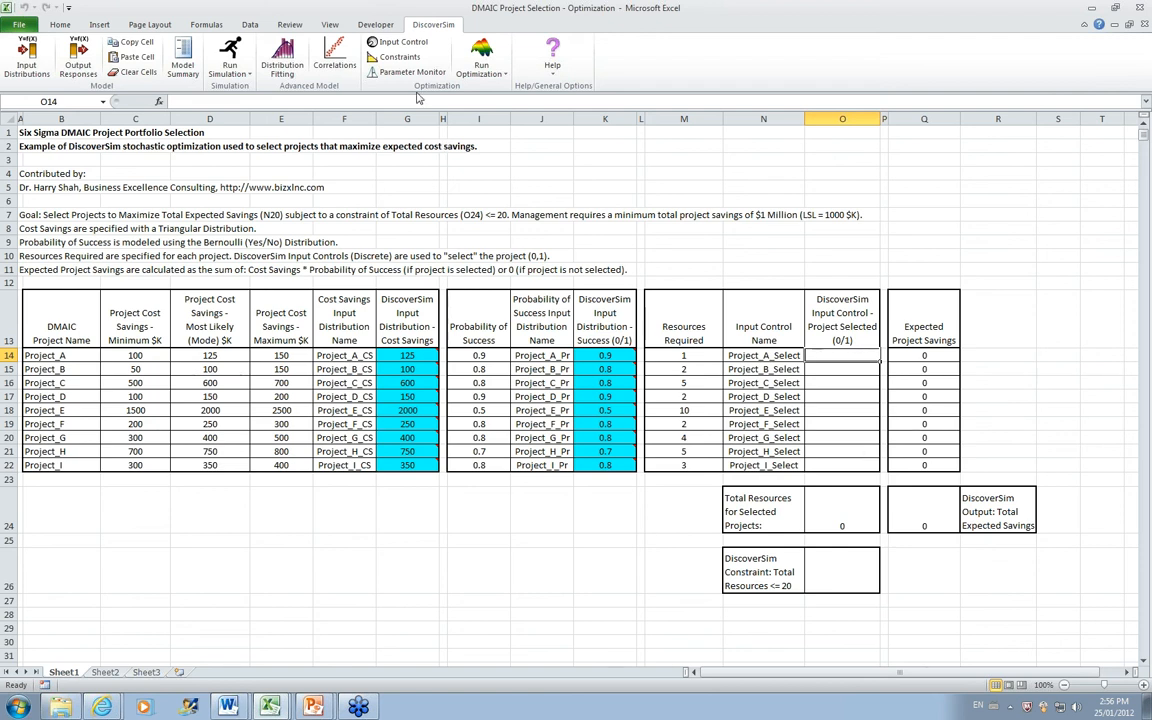
pyautogui.click(402, 45)
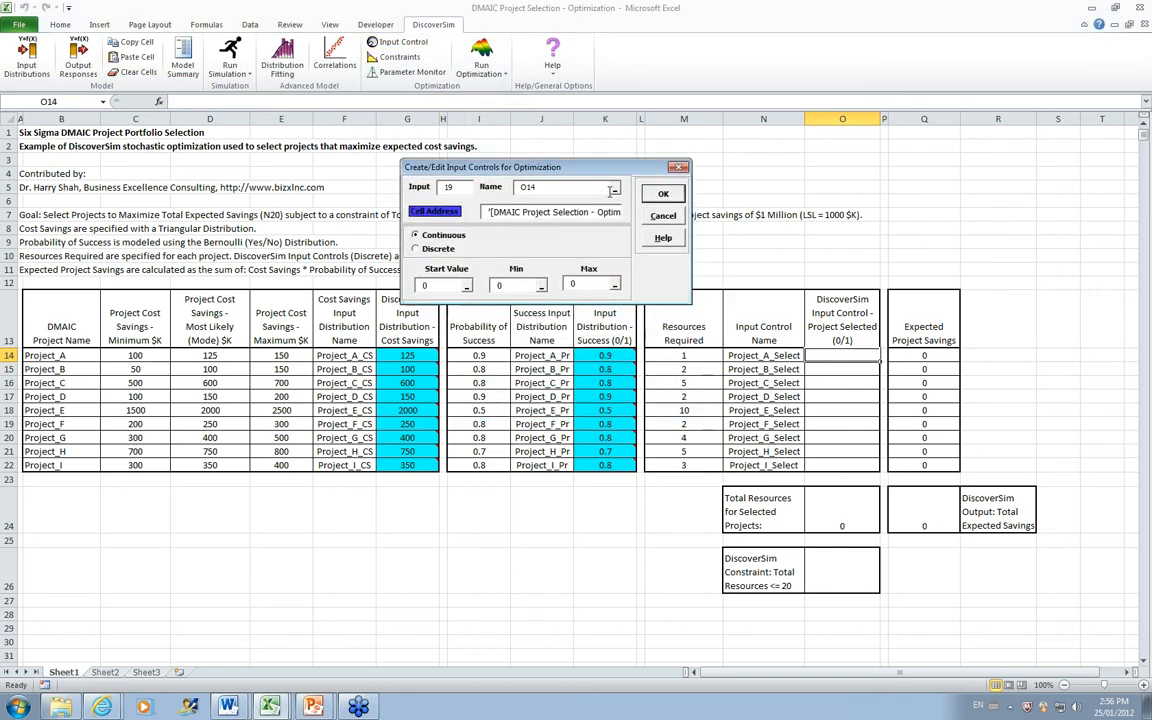
pyautogui.click(614, 191)
pyautogui.click(763, 355)
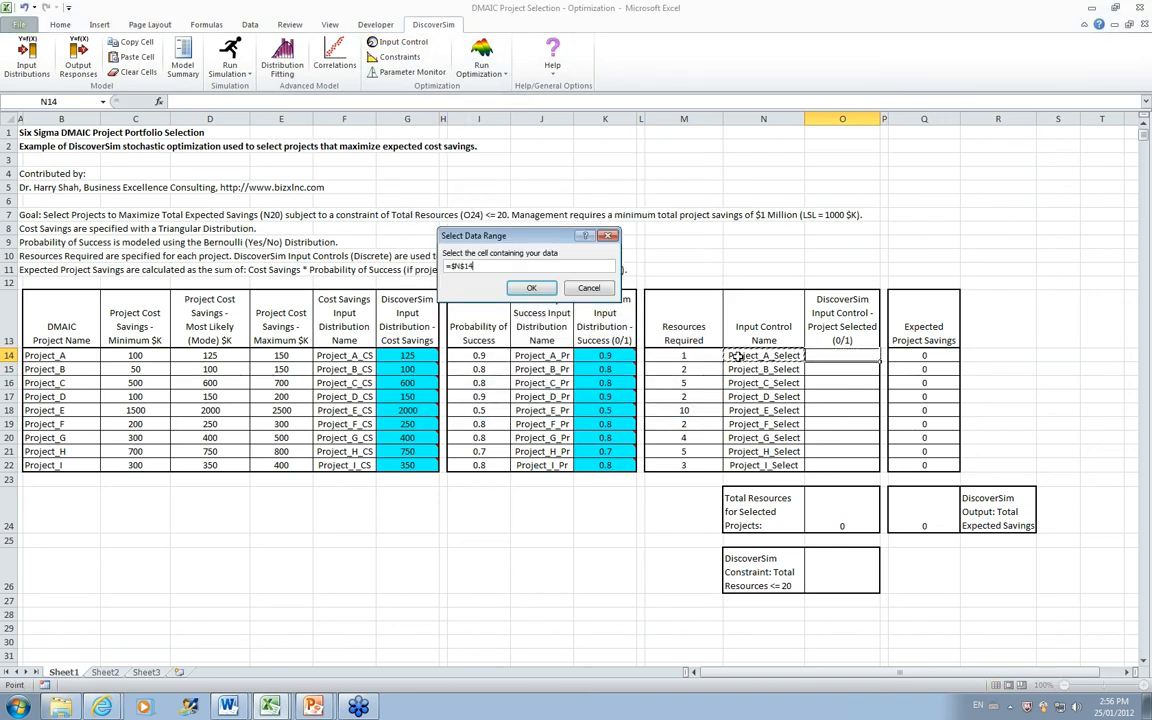
pyautogui.click(533, 288)
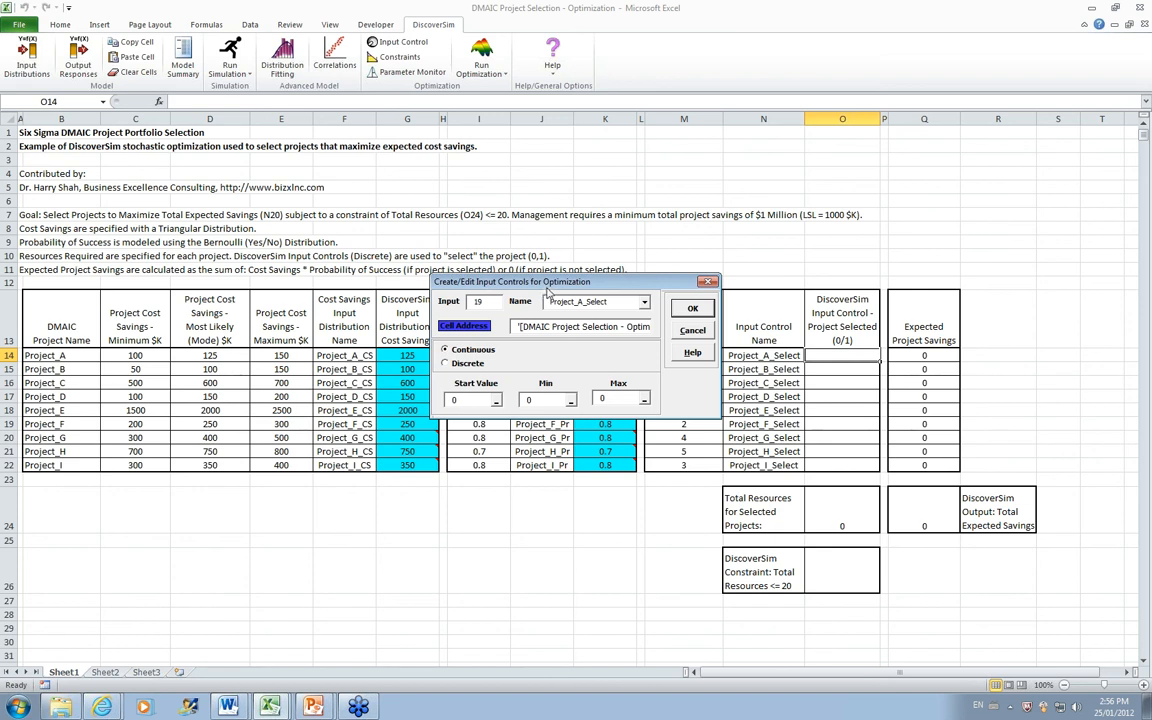
pyautogui.click(418, 230)
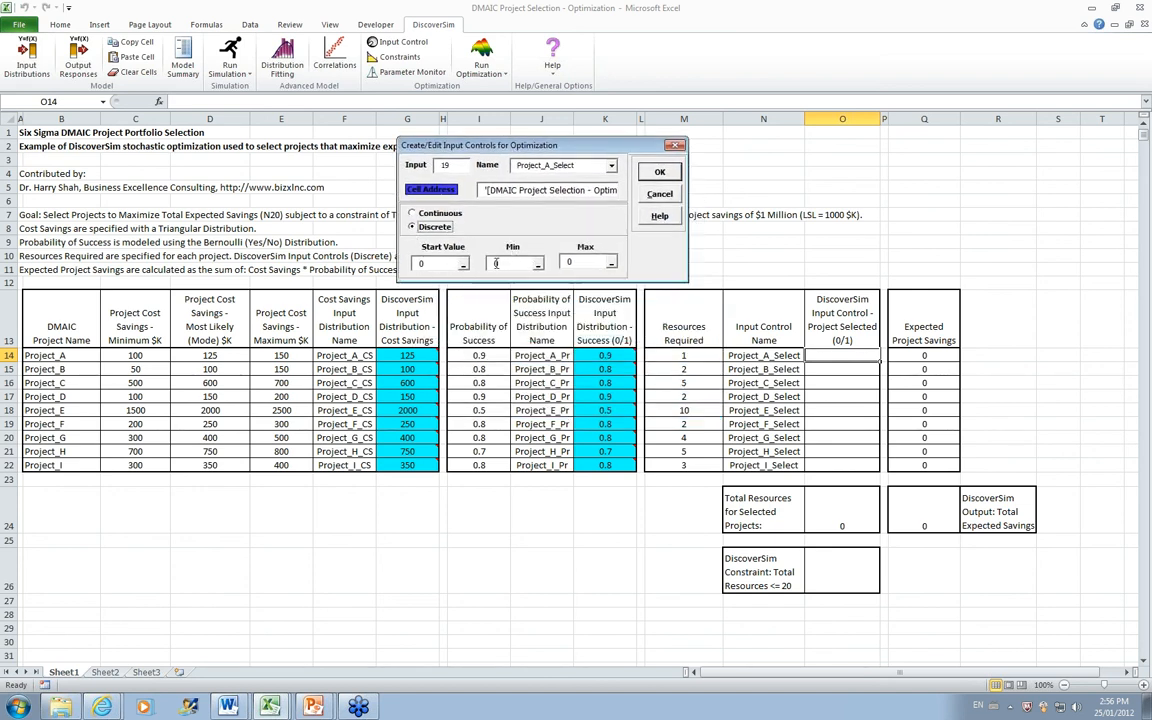
pyautogui.doubleClick(572, 263)
pyautogui.write('1')
pyautogui.click(659, 172)
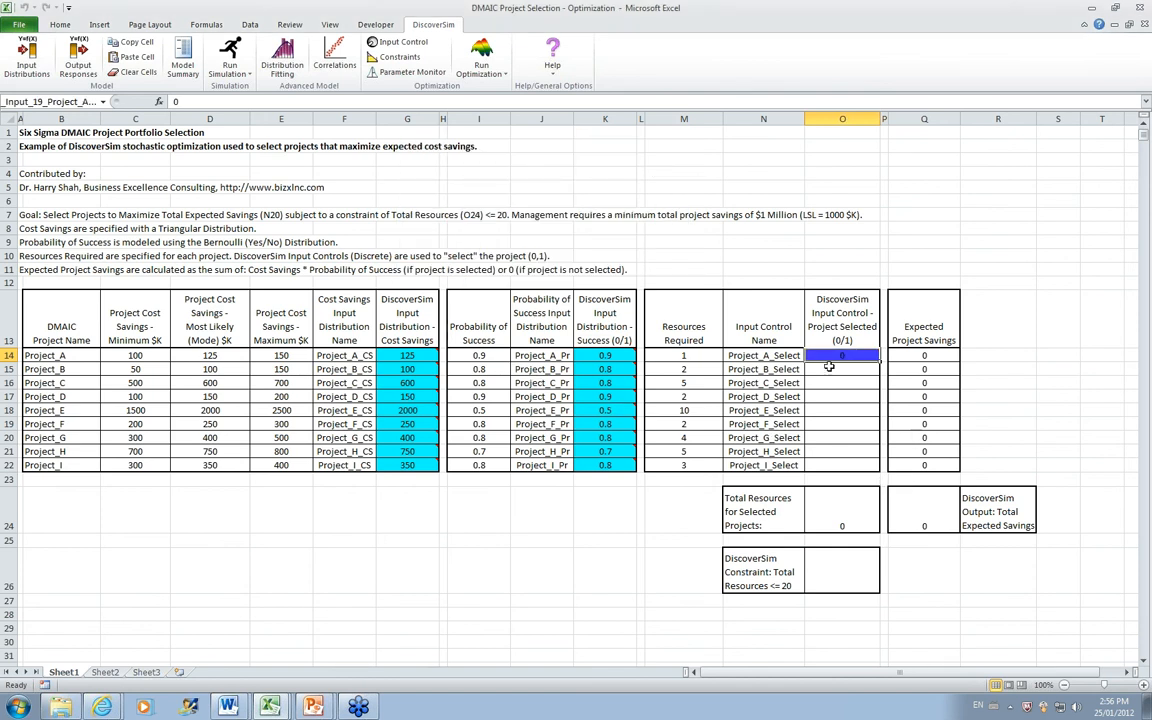
# Step: Copy the O14 input control to cells O15:O22 with DiscoverSim's cell copy and paste
pyautogui.click(131, 40)
pyautogui.click(860, 368)
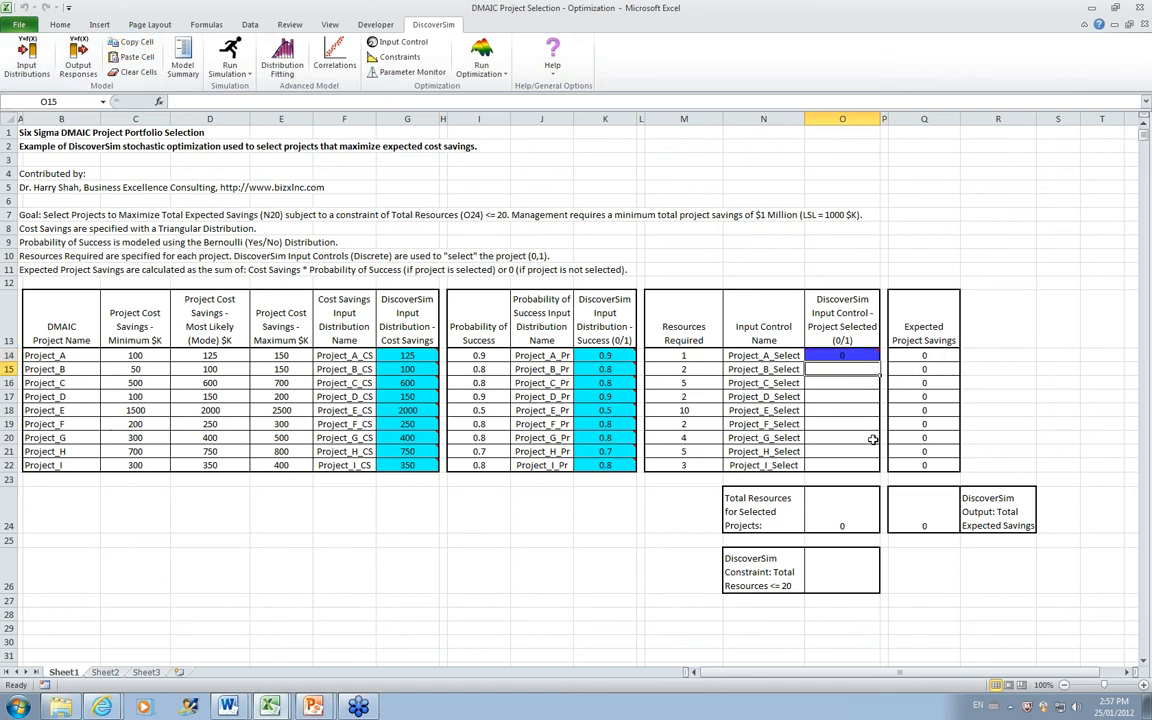
pyautogui.moveTo(842, 369); pyautogui.dragTo(842, 464)
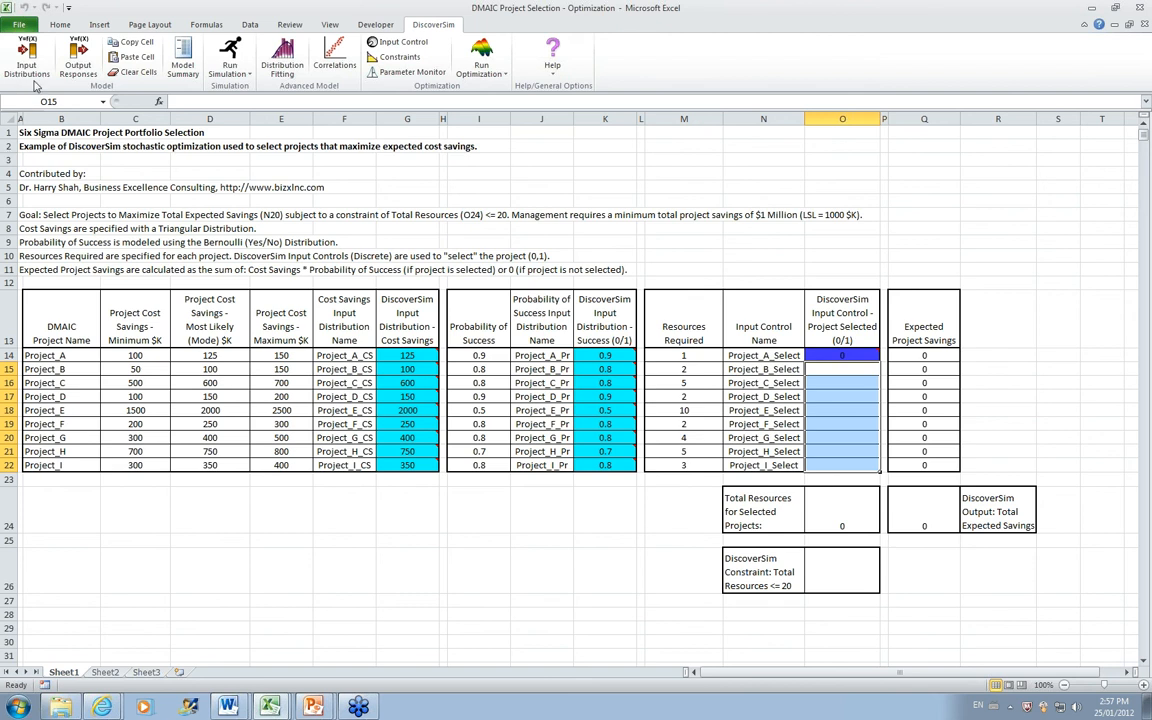
pyautogui.click(132, 60)
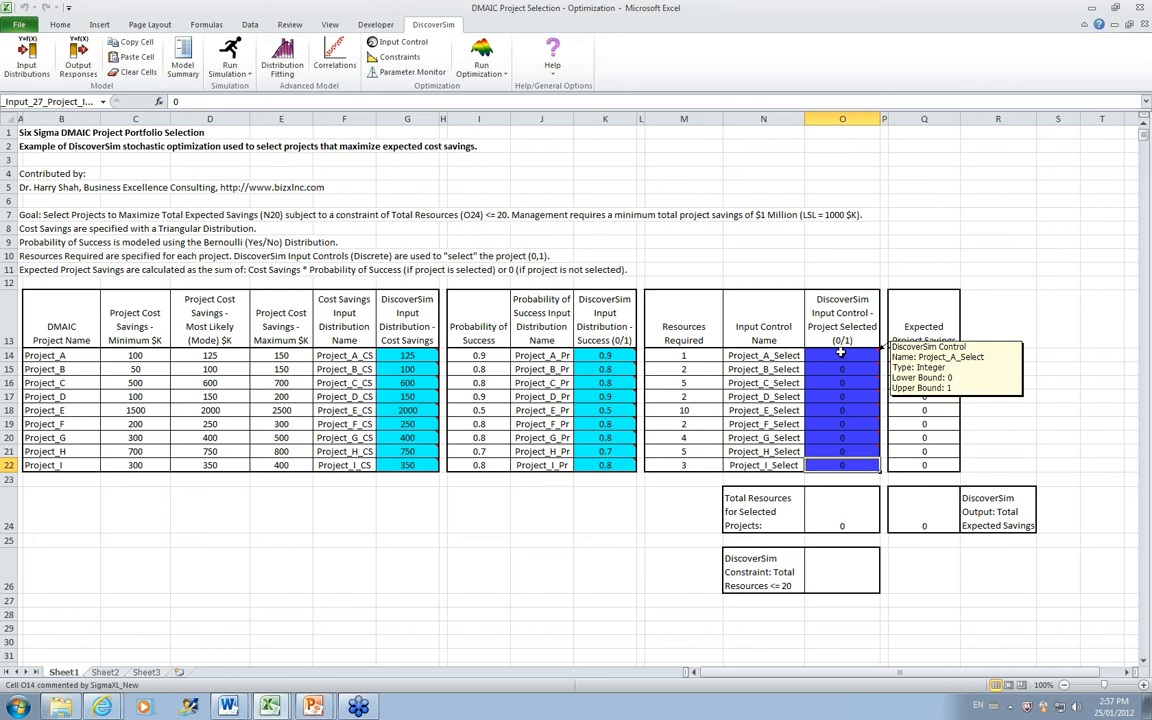
# Step: Create an optimization constraint in cell O26 that limits the total resources in cell O24 to <= 20
pyautogui.click(846, 579)
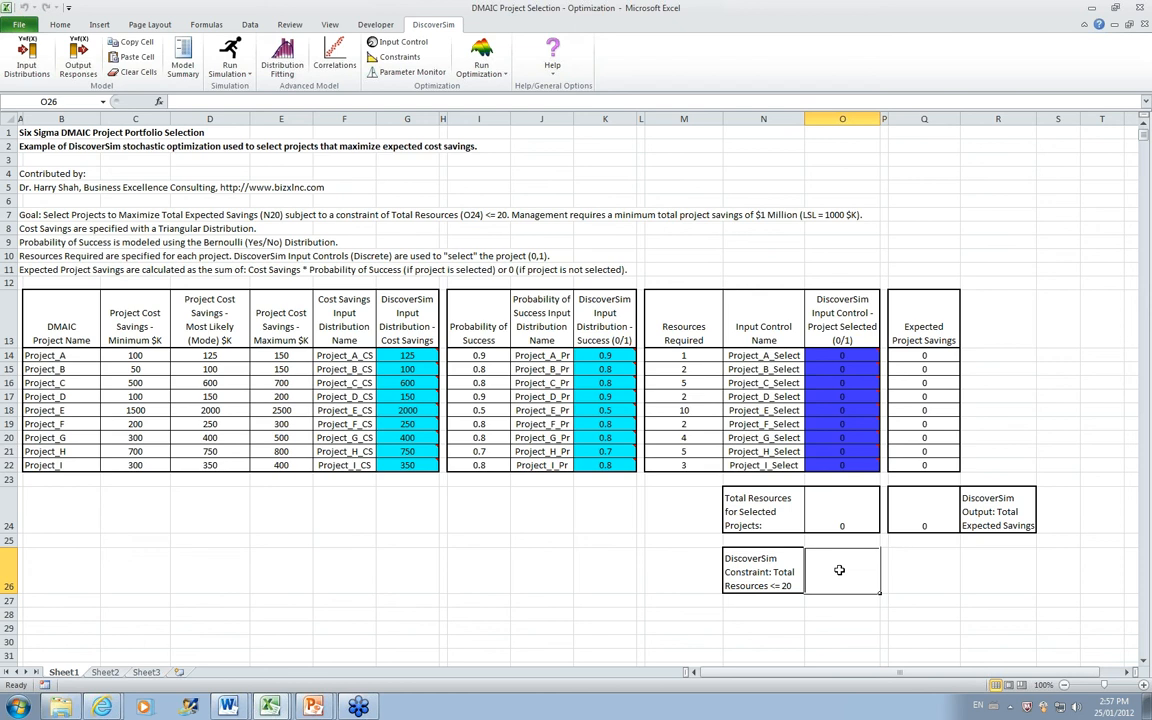
pyautogui.click(846, 512)
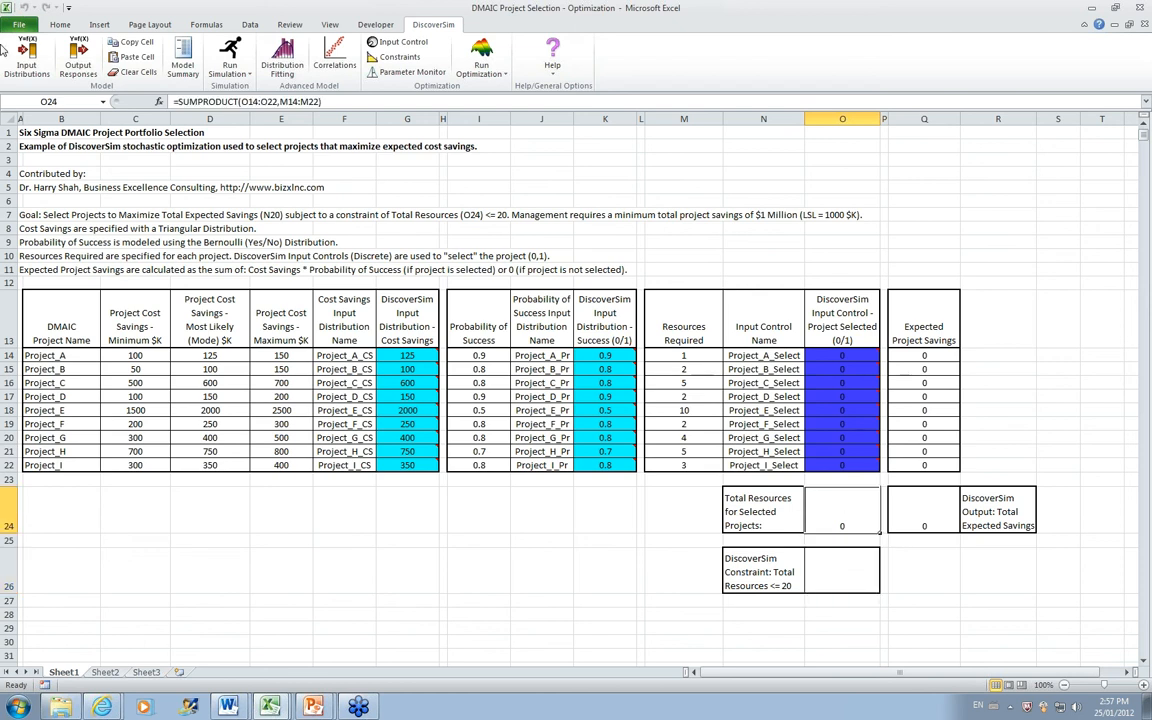
pyautogui.moveTo(828, 351)
pyautogui.click(836, 573)
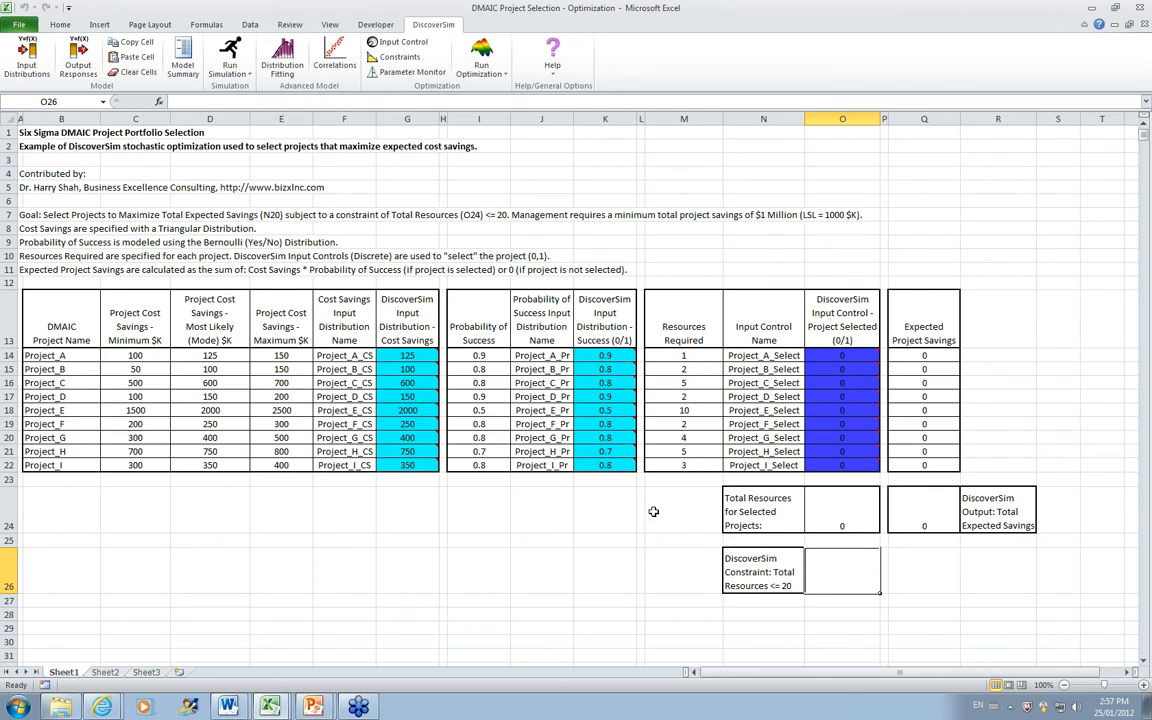
pyautogui.click(404, 62)
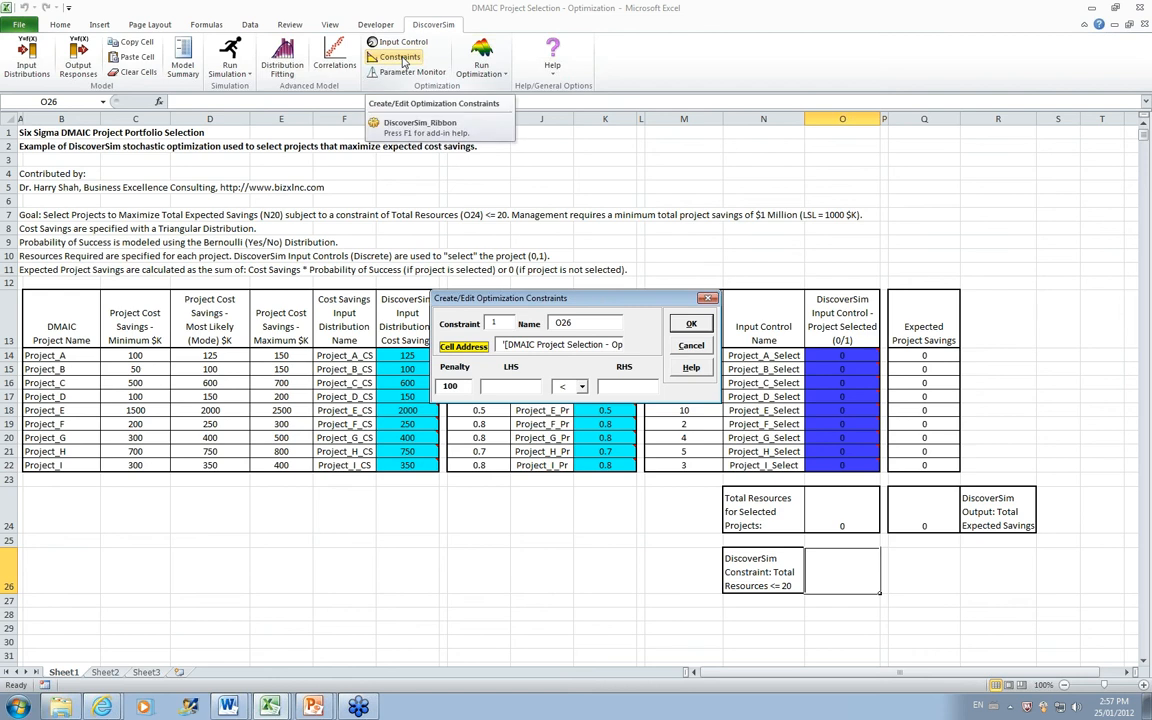
pyautogui.click(519, 388)
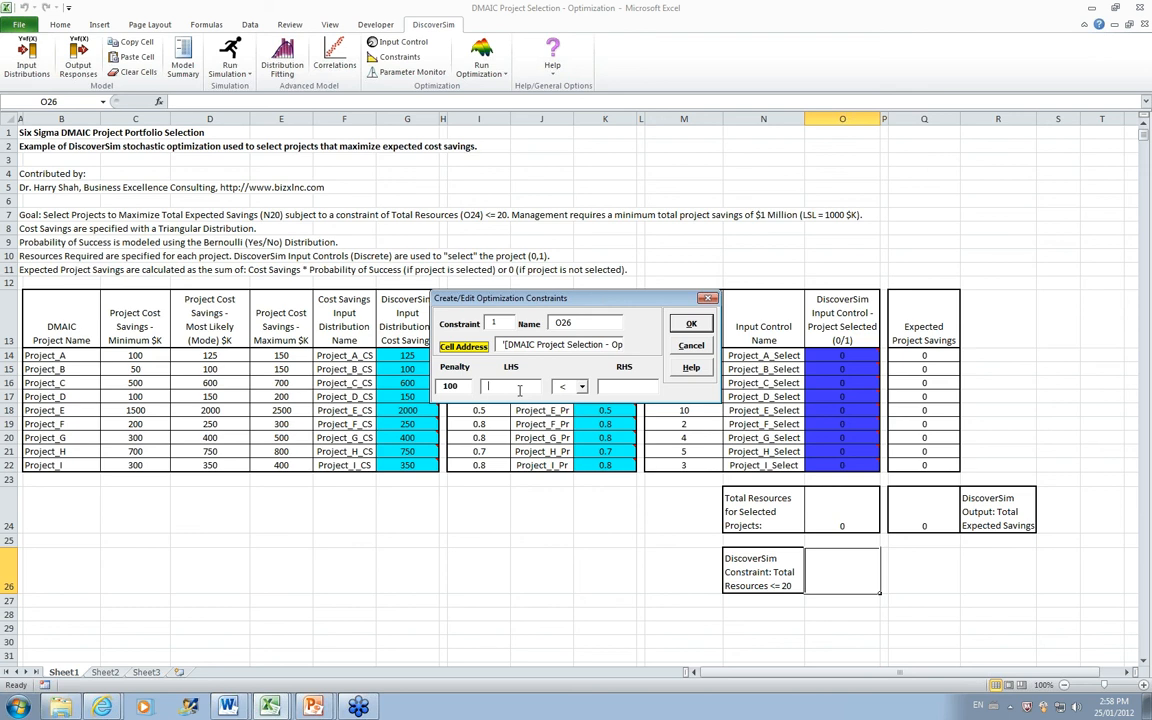
pyautogui.write('0')
pyautogui.click(581, 386)
pyautogui.click(574, 408)
pyautogui.click(613, 386)
pyautogui.write('0')
pyautogui.click(692, 326)
pyautogui.moveTo(815, 570)
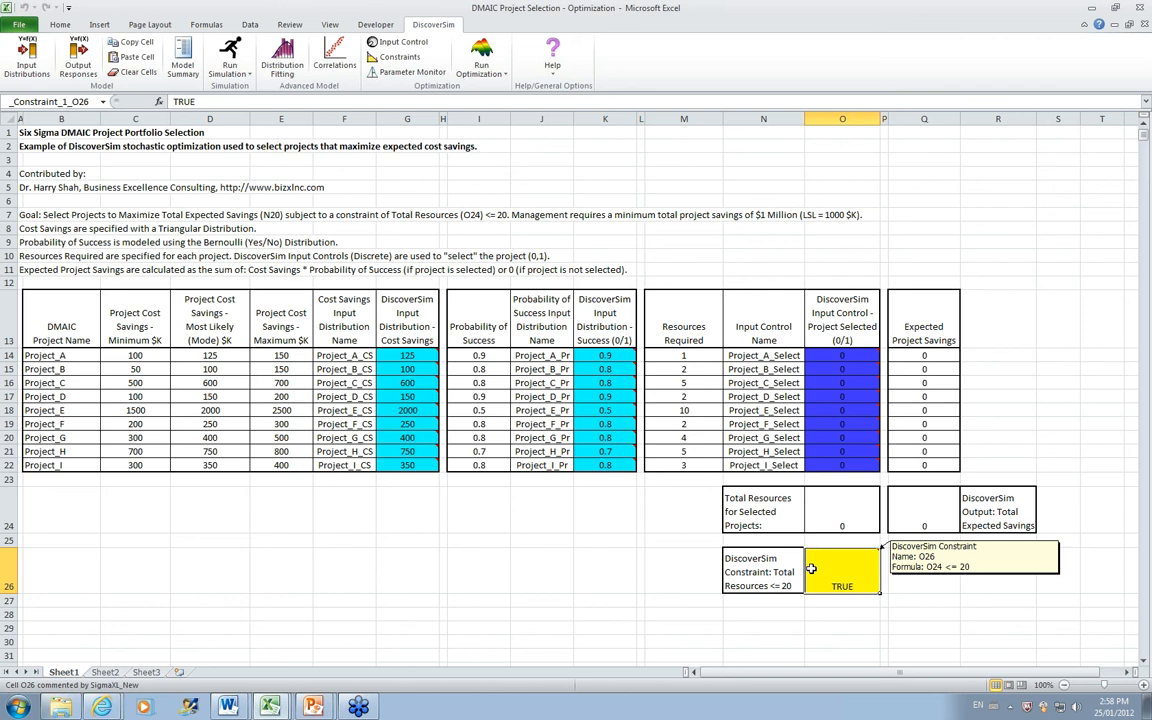
# Step: Review the expected savings formulas in Q24 and Q14, and start an output response for Q24 named Total_Savings
pyautogui.click(912, 511)
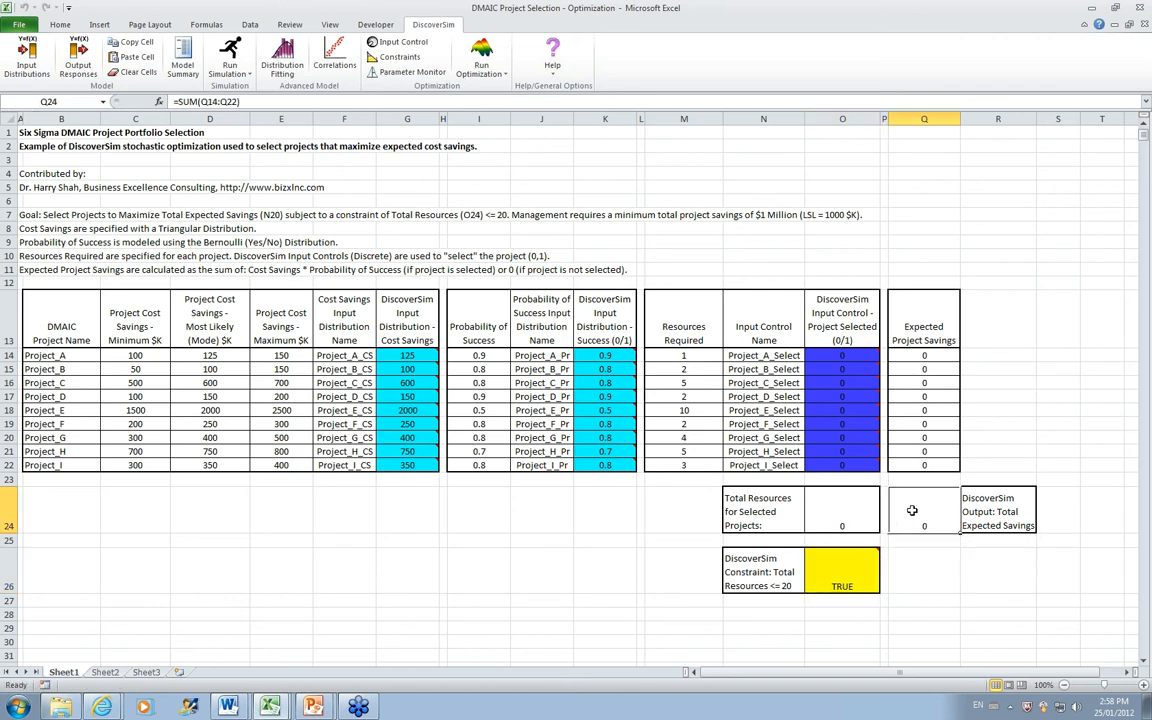
pyautogui.click(924, 356)
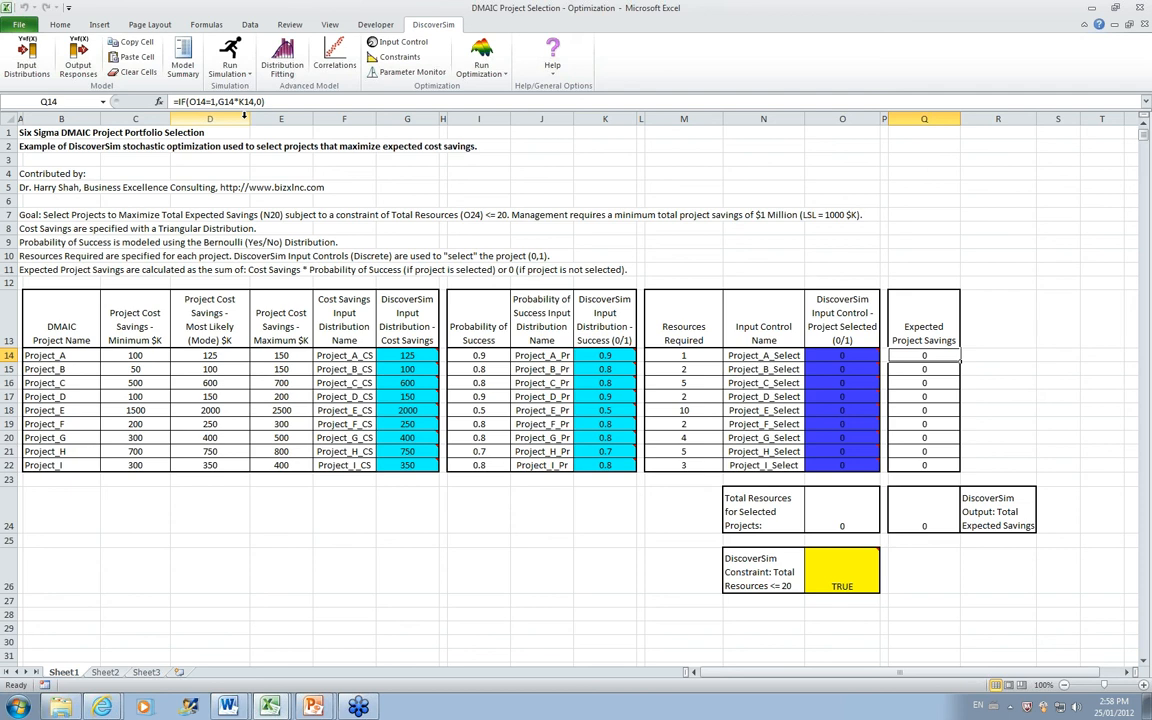
pyautogui.moveTo(406, 355)
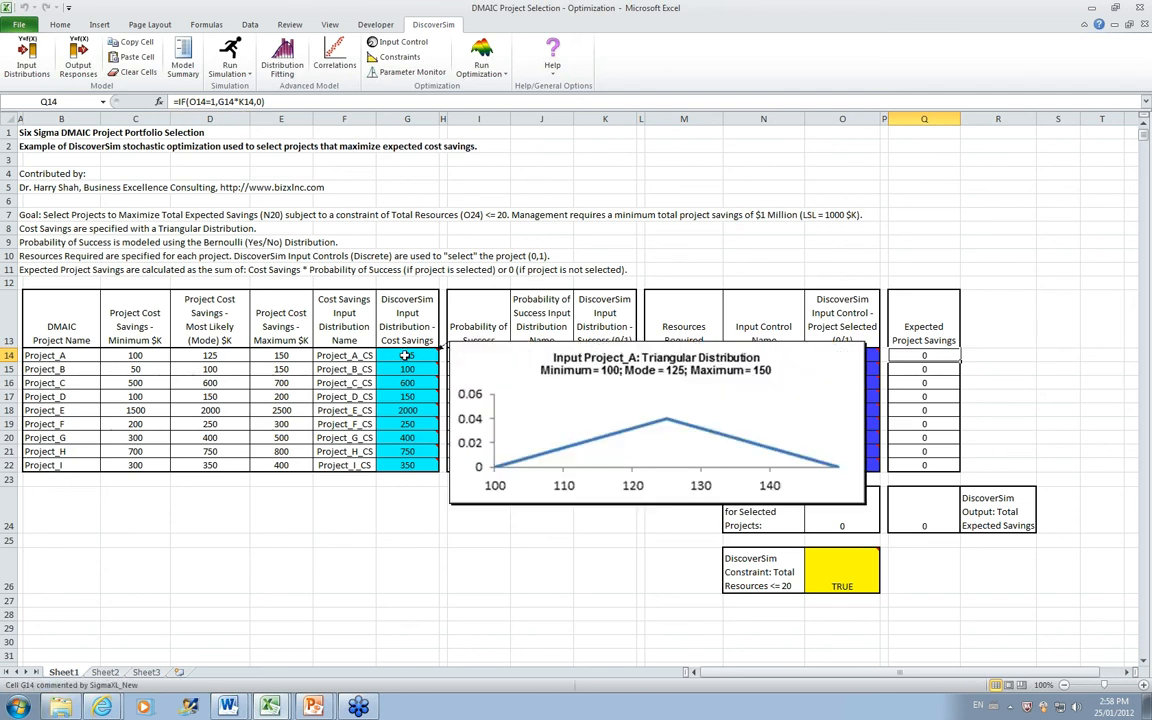
pyautogui.moveTo(609, 355)
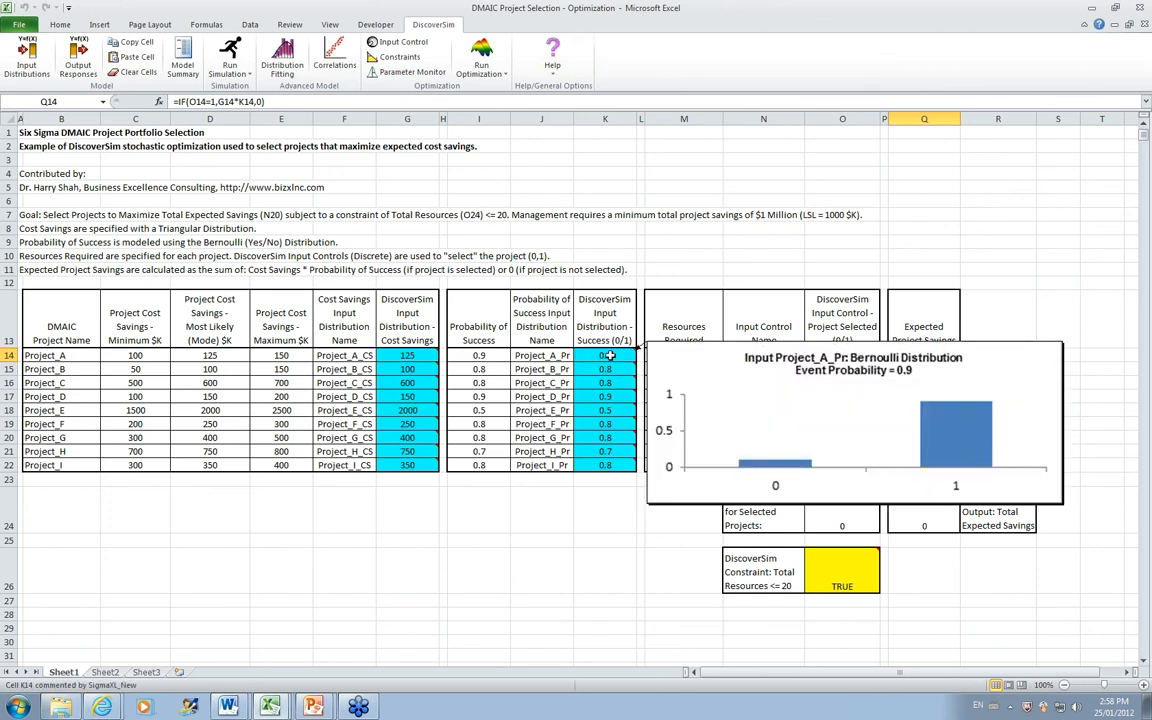
pyautogui.click(925, 513)
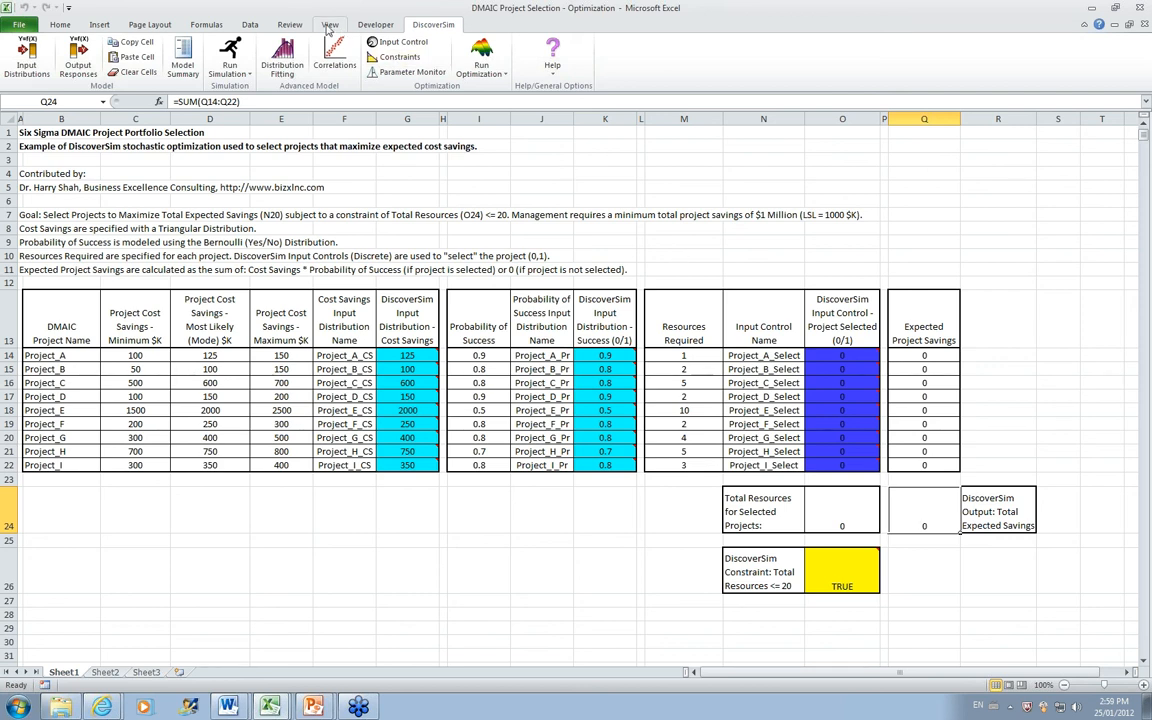
pyautogui.click(77, 62)
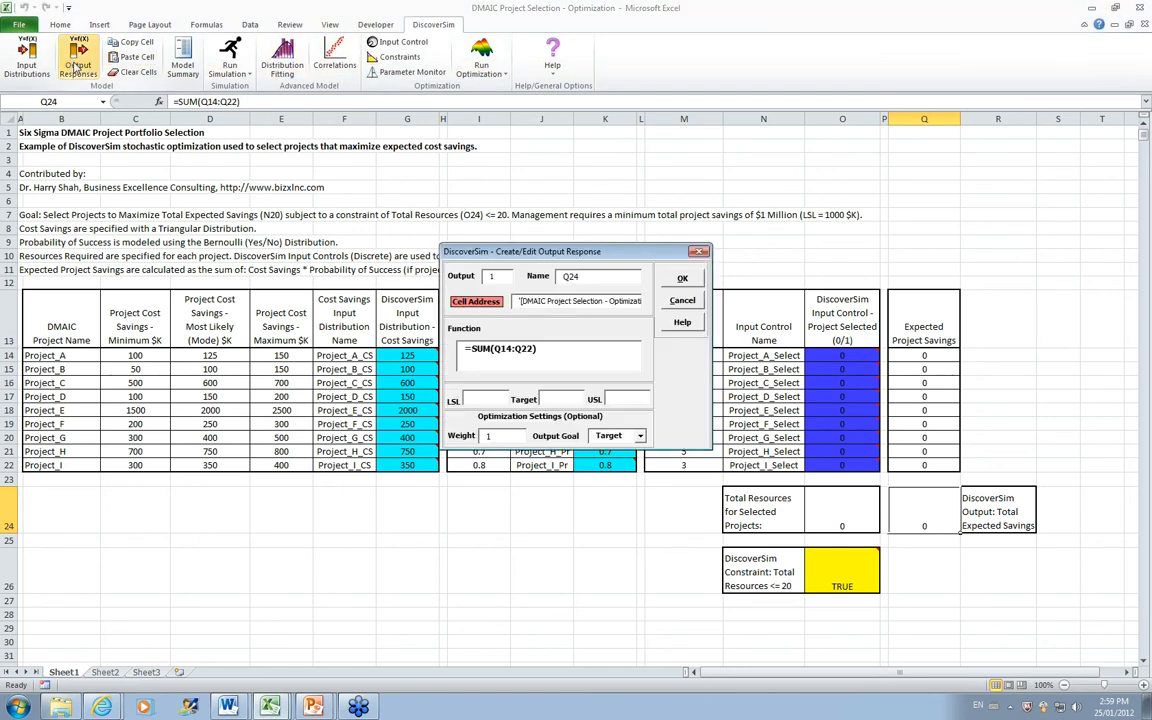
pyautogui.doubleClick(589, 279)
pyautogui.press('BackSpace')
pyautogui.write('Total_Savings')
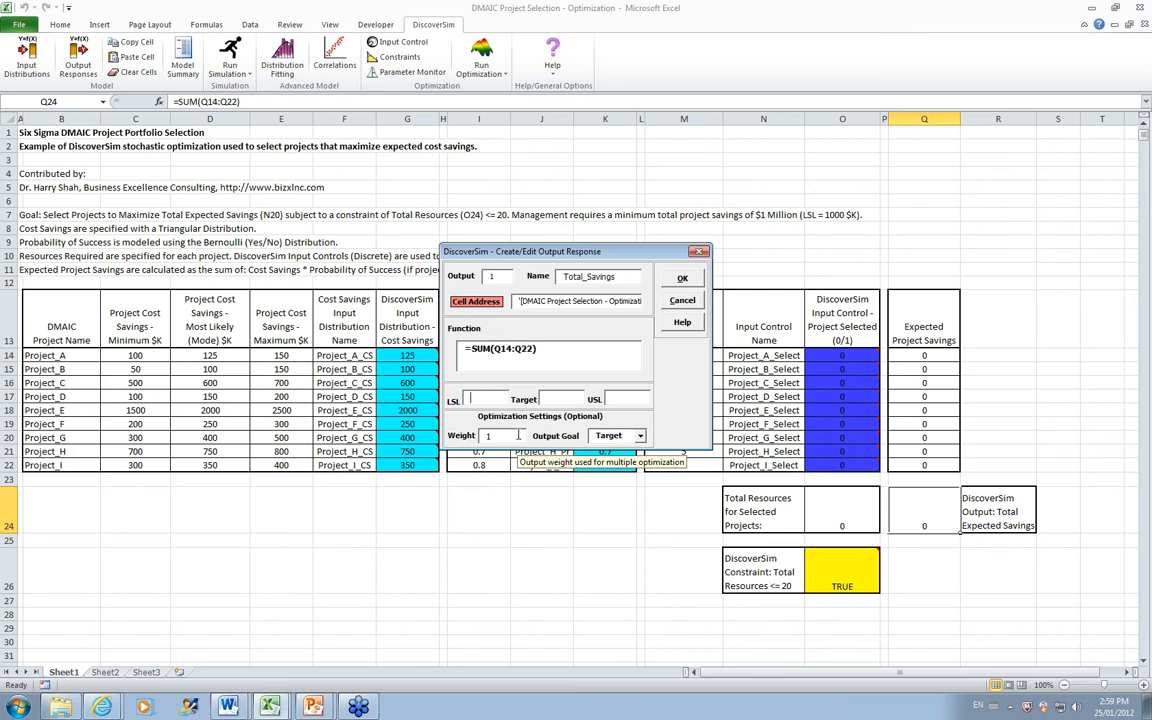
# Step: Set the Total_Savings output's LSL to 1000 and its output goal to Maximize, and create the response
pyautogui.click(478, 398)
pyautogui.write('1000')
pyautogui.click(640, 436)
pyautogui.click(622, 467)
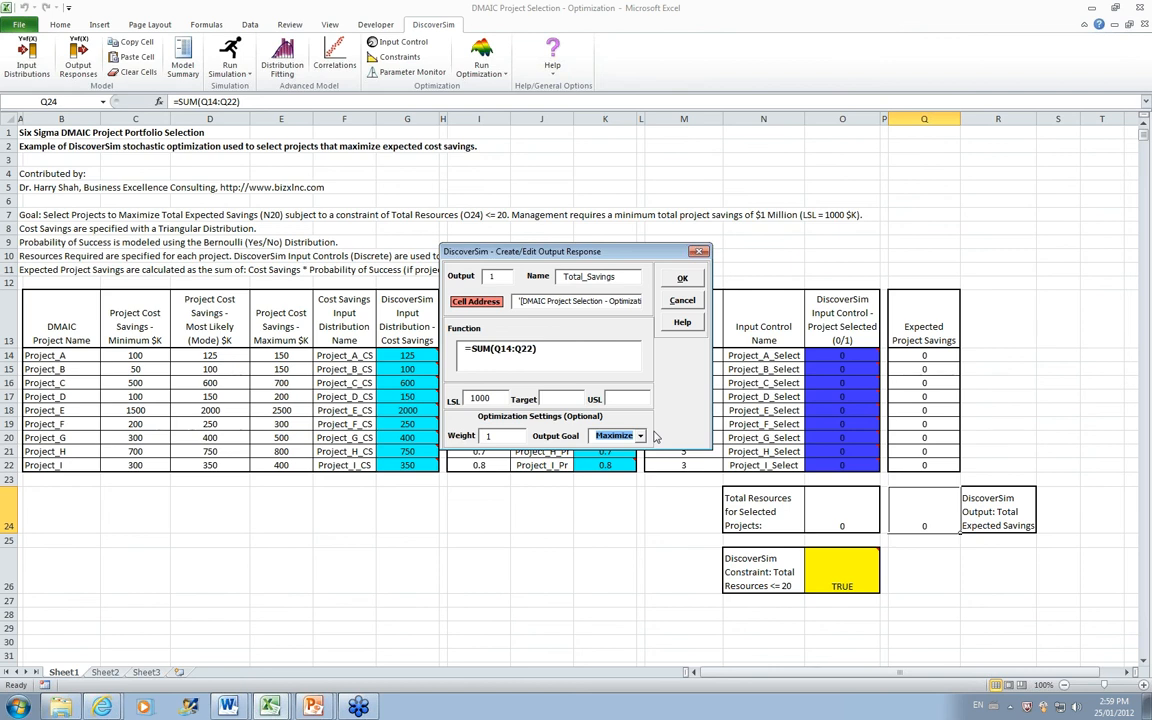
pyautogui.click(682, 278)
pyautogui.moveTo(950, 523)
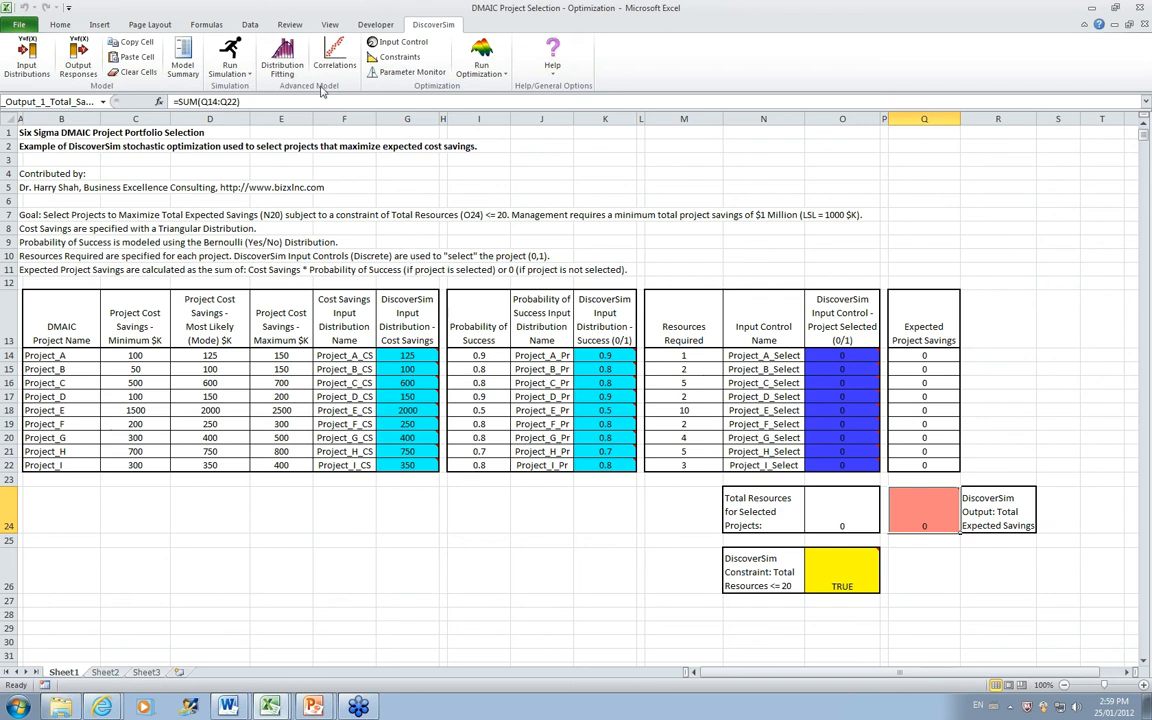
# Step: Try an optimization run with the goal Maximize and the Genetic Algorithm (Global) method, and stop the calculation
pyautogui.click(481, 58)
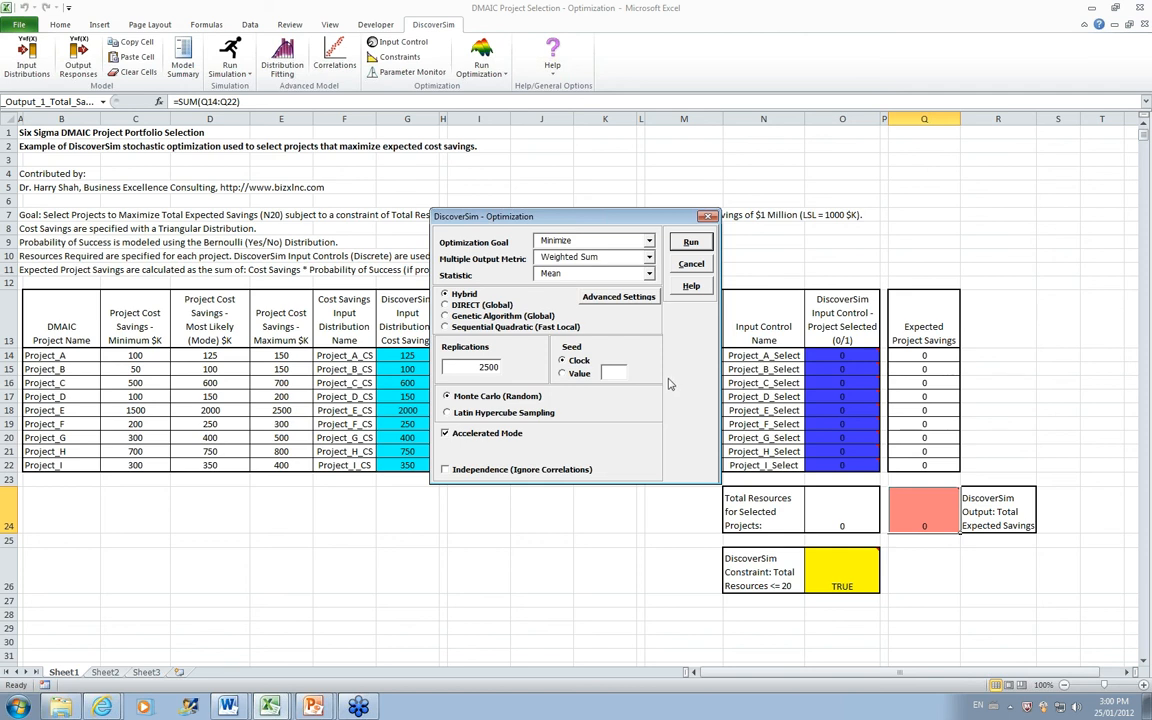
pyautogui.click(649, 241)
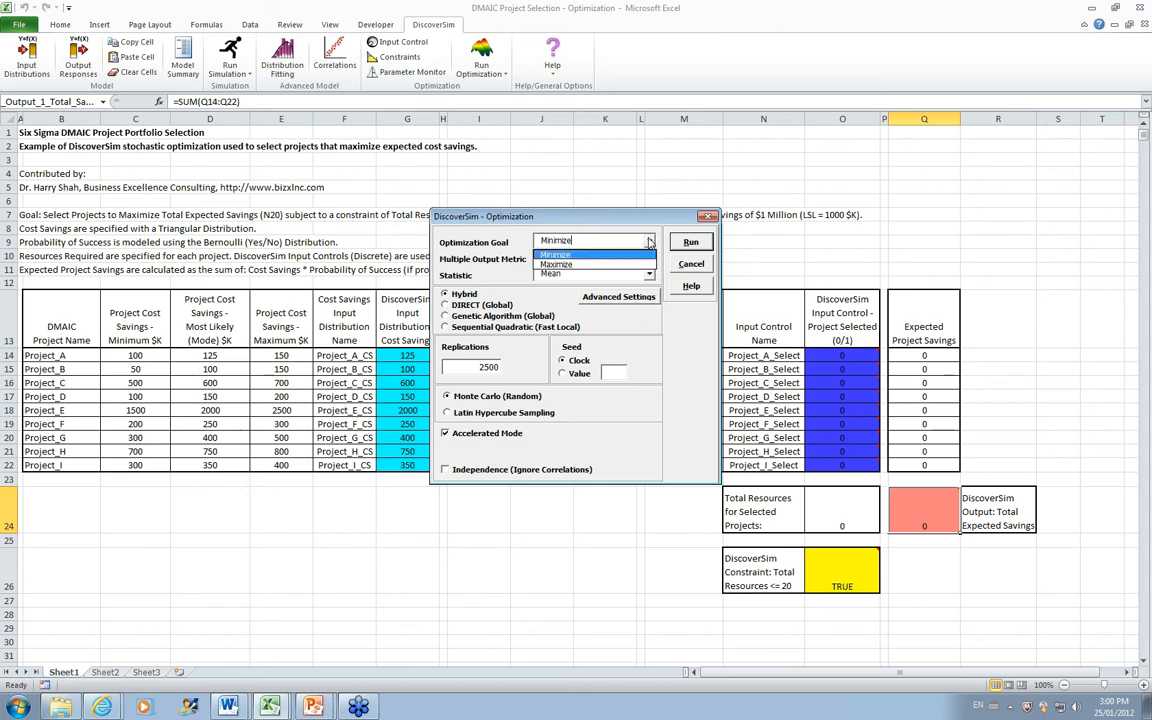
pyautogui.click(595, 267)
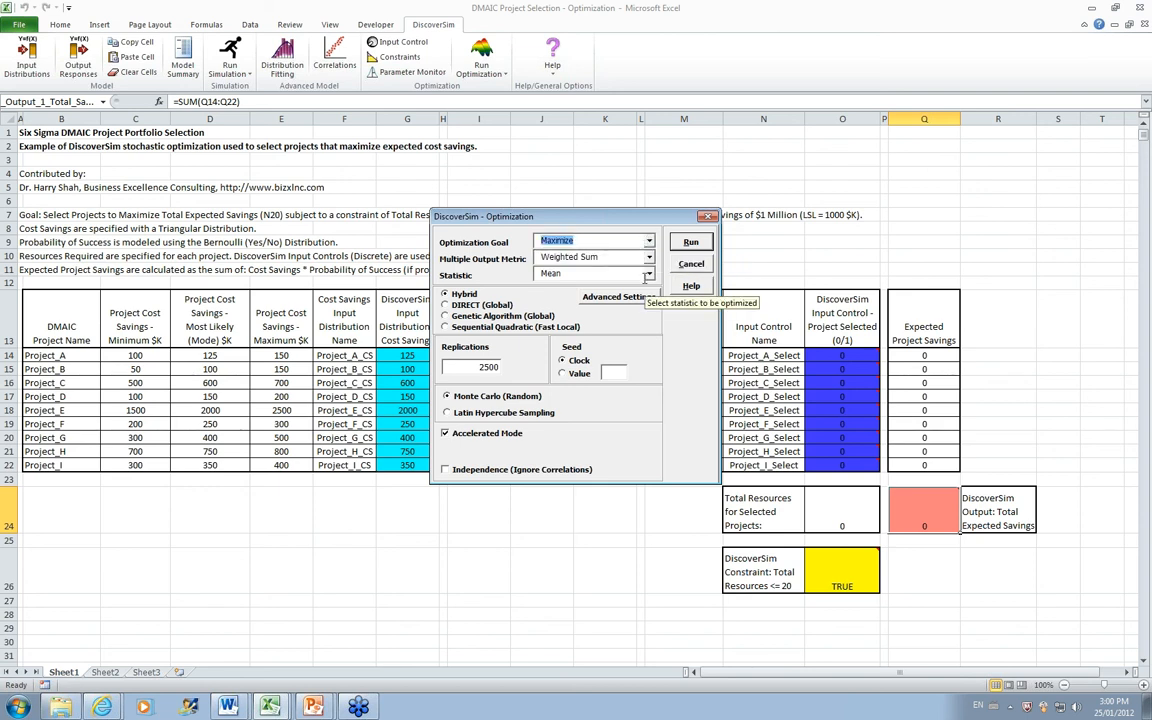
pyautogui.click(486, 316)
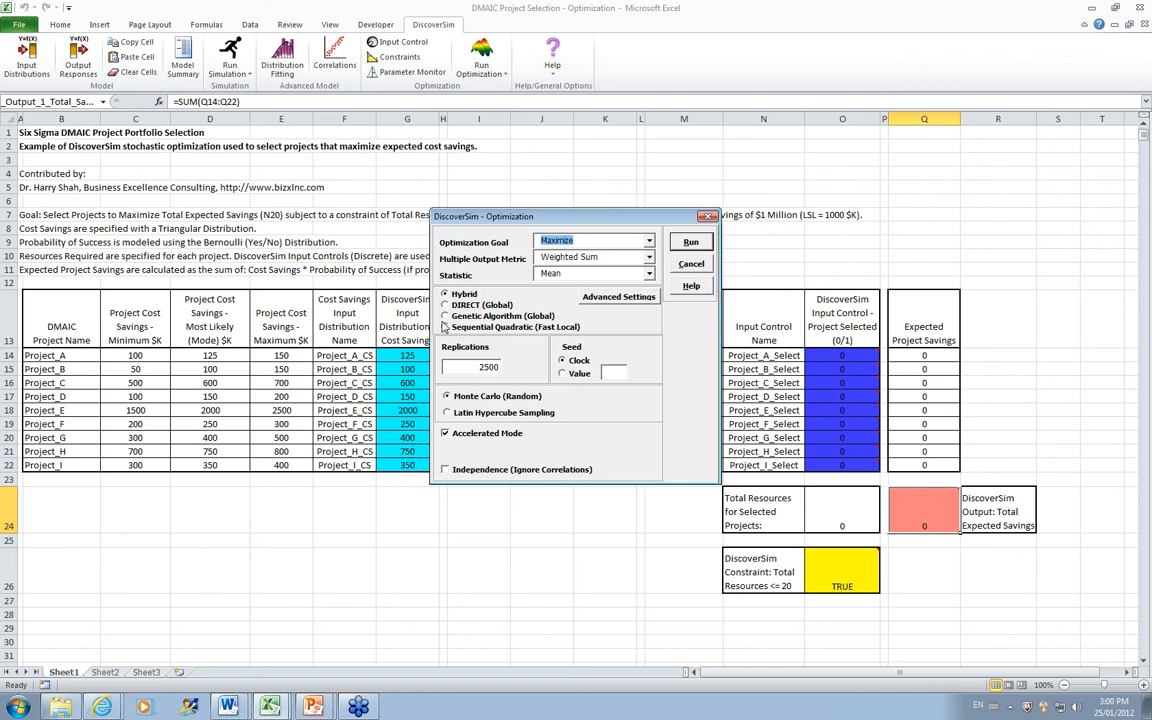
pyautogui.click(690, 245)
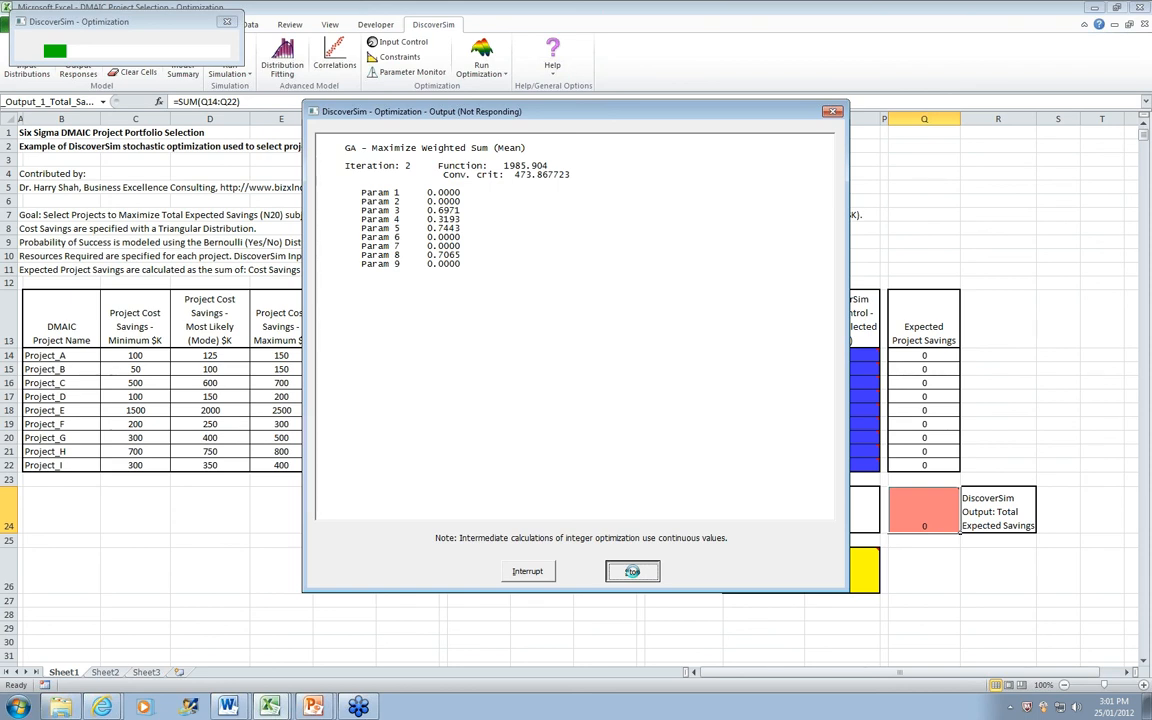
pyautogui.click(632, 571)
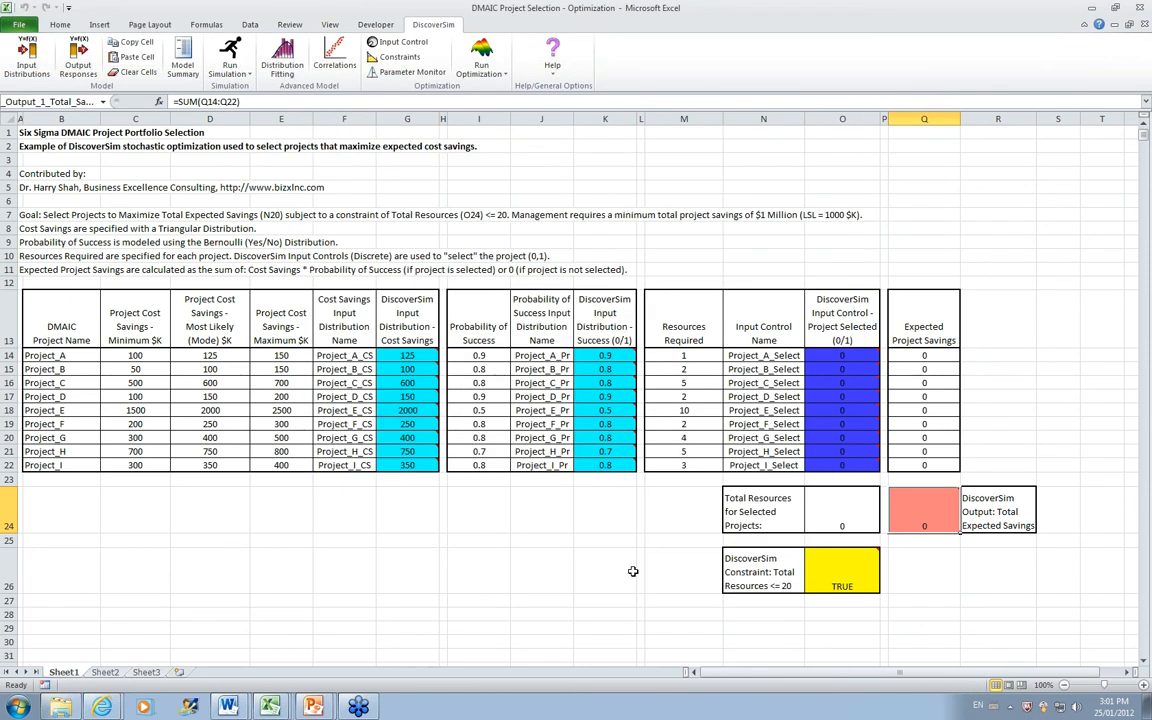
# Step: Set the project selection controls for Project_C, Project_E and Project_H to 1 in column O
pyautogui.click(862, 383)
pyautogui.write('1')
pyautogui.press('Return')
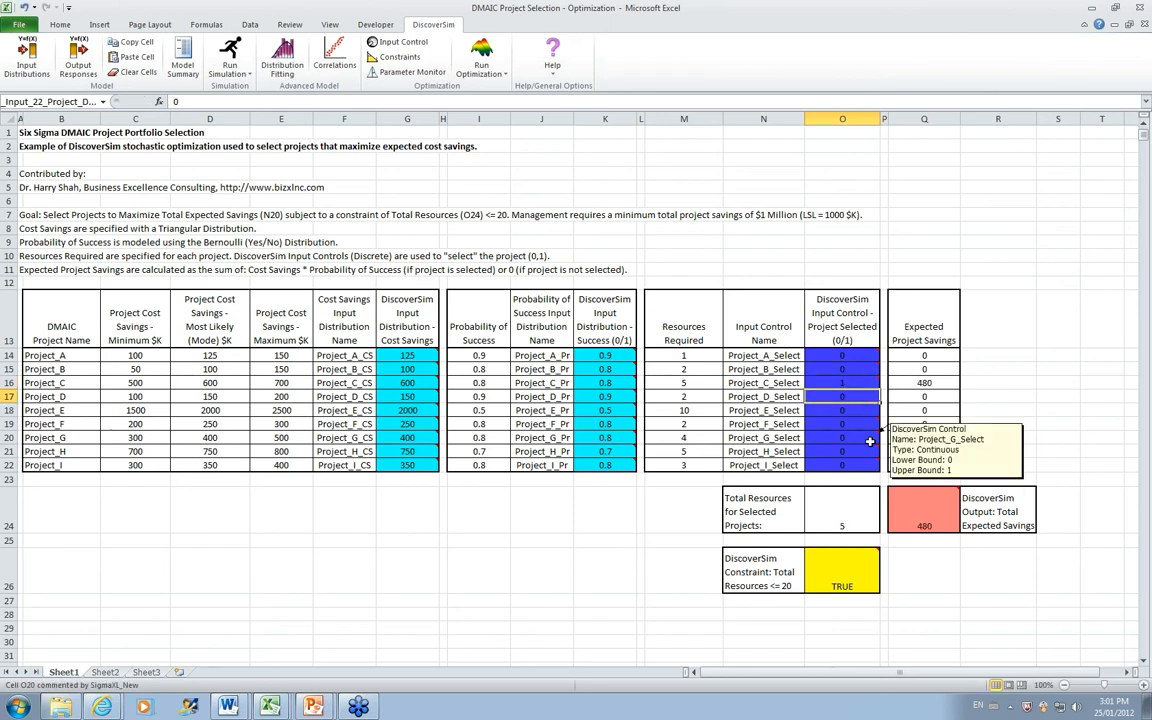
pyautogui.press('Return')
pyautogui.write('1')
pyautogui.press('Return')
pyautogui.press('Return')
pyautogui.press('Return')
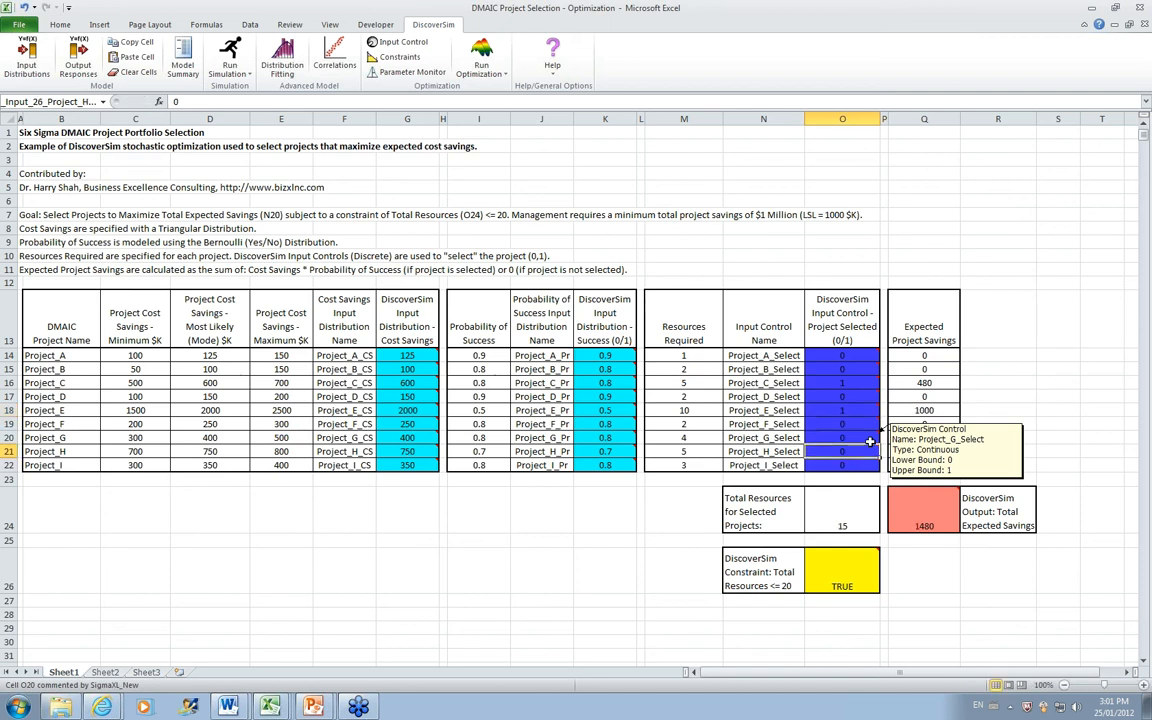
pyautogui.write('1')
pyautogui.press('Return')
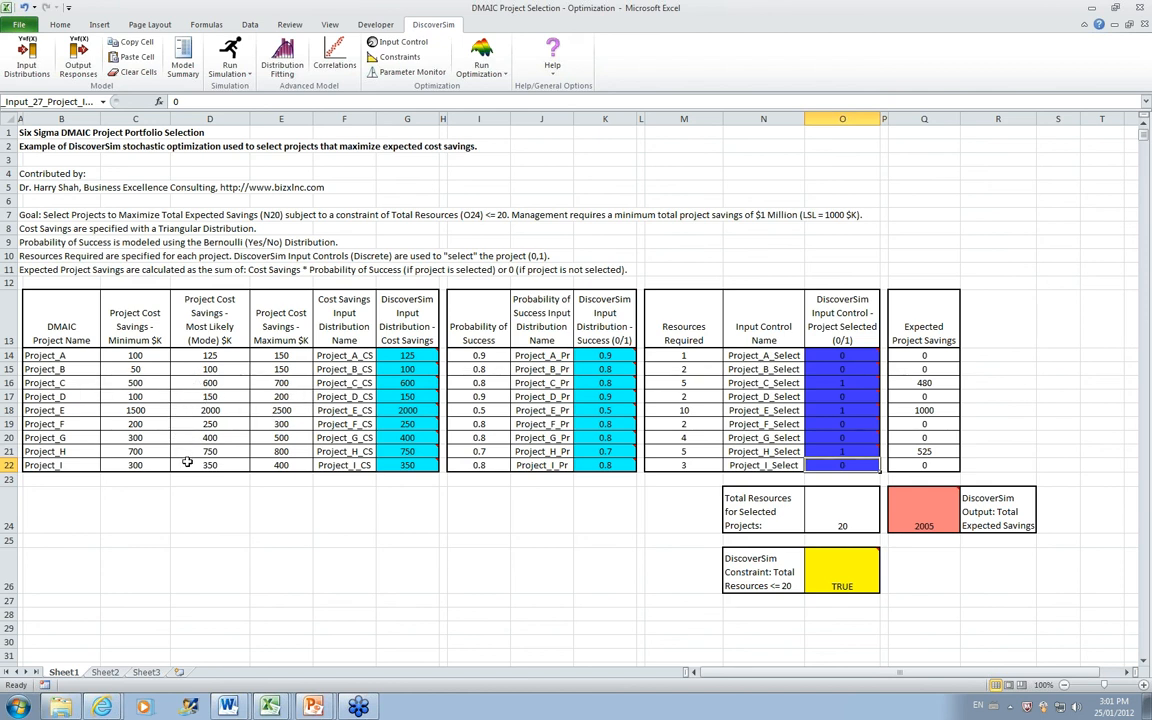
# Step: Run a Monte Carlo simulation with 10000 replications and review the Total_Savings report through the empirical performance table
pyautogui.click(230, 55)
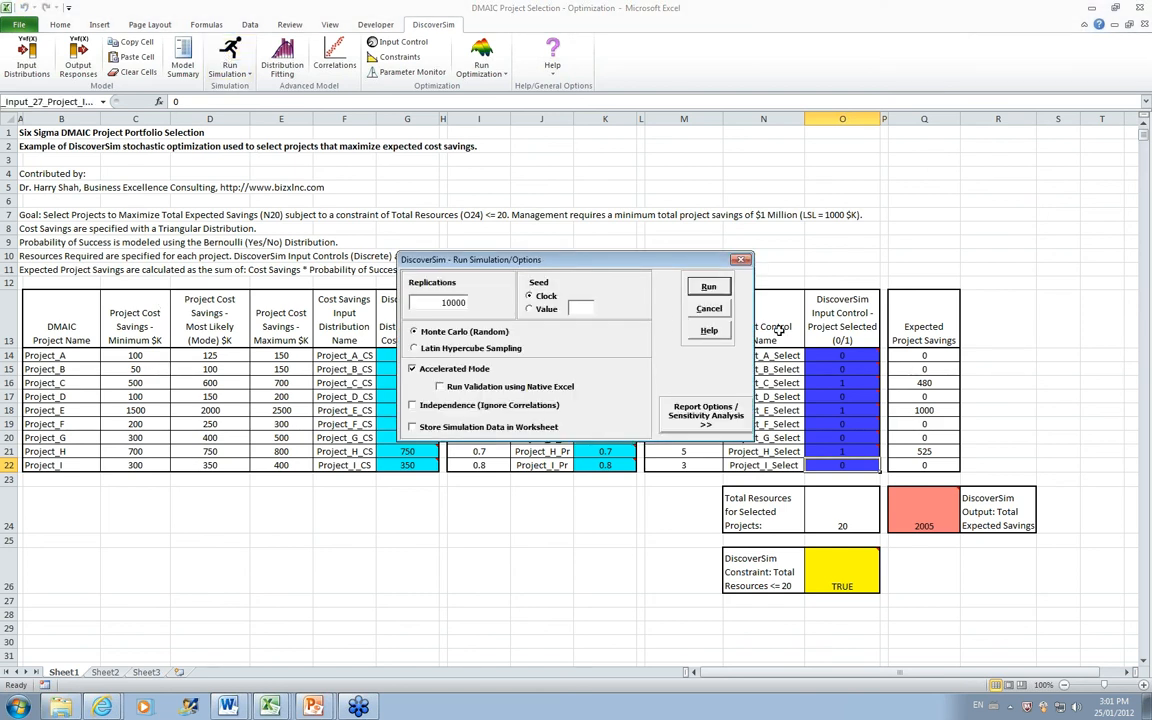
pyautogui.click(712, 288)
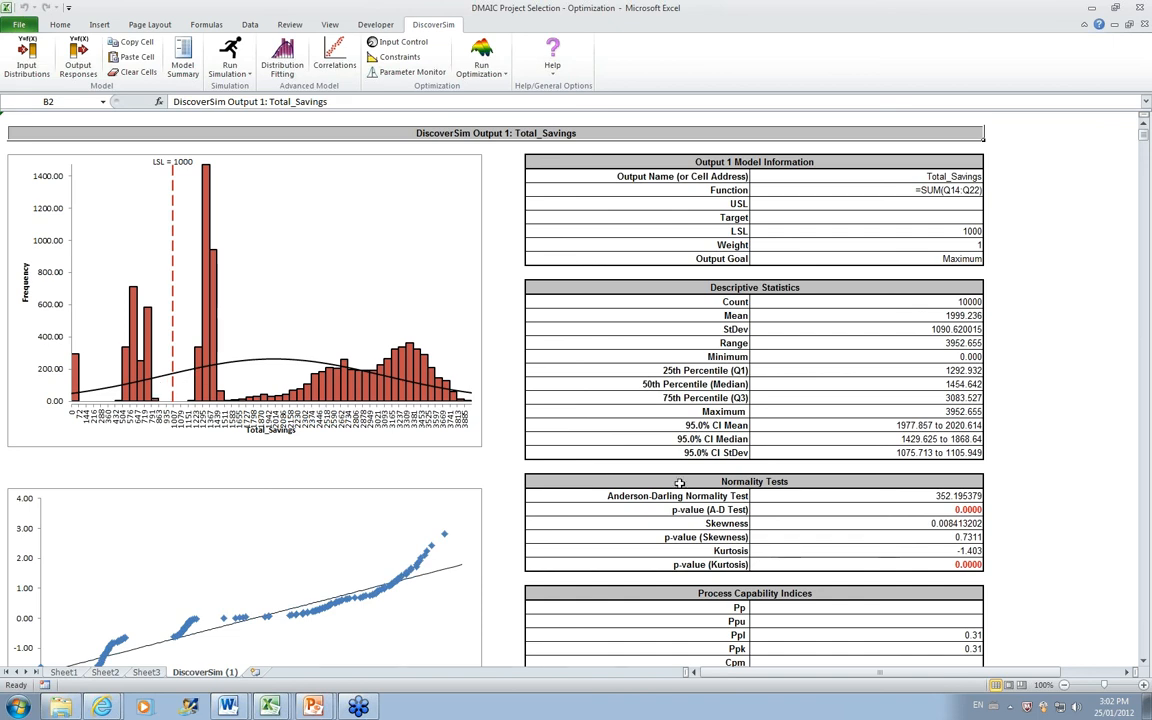
pyautogui.click(1145, 660)
pyautogui.scroll(-6, 941, 574)
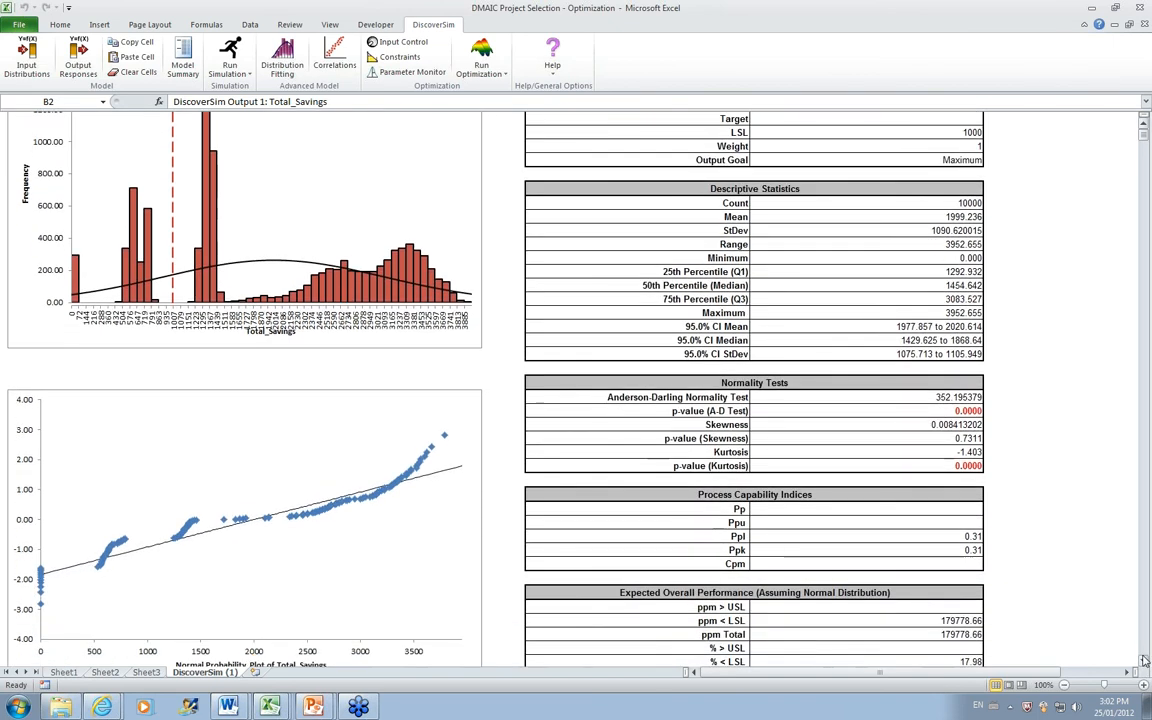
pyautogui.scroll(-1, 941, 574)
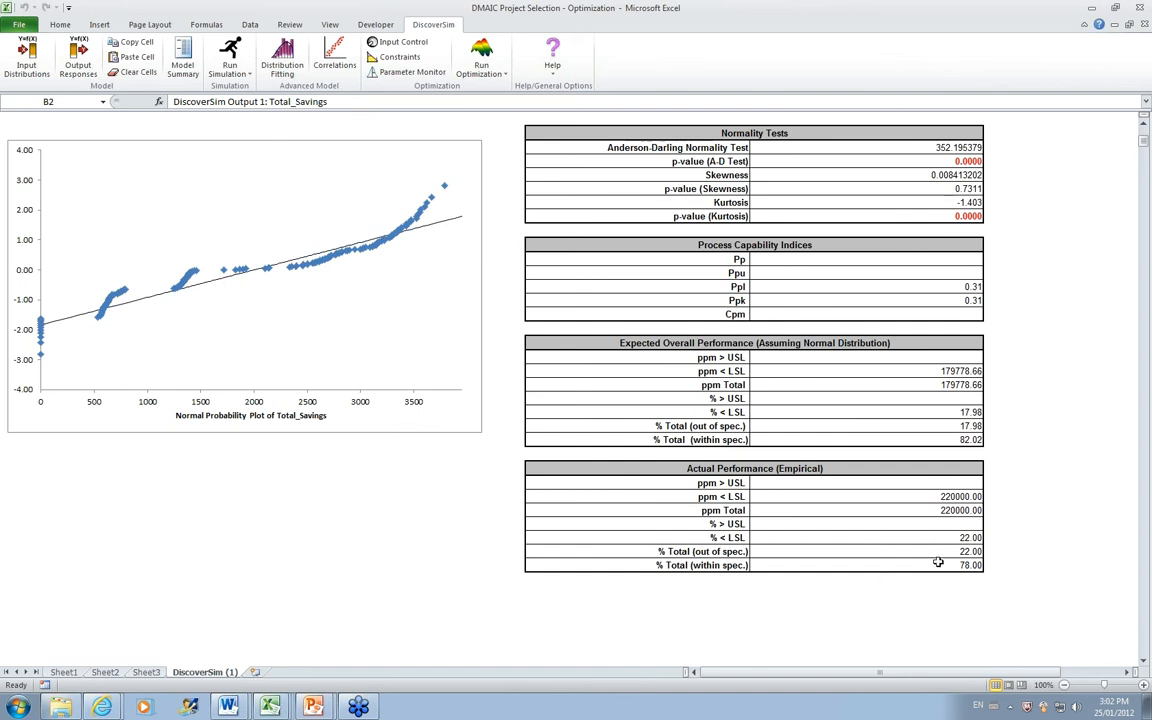
pyautogui.click(1145, 120)
pyautogui.scroll(8, 1147, 130)
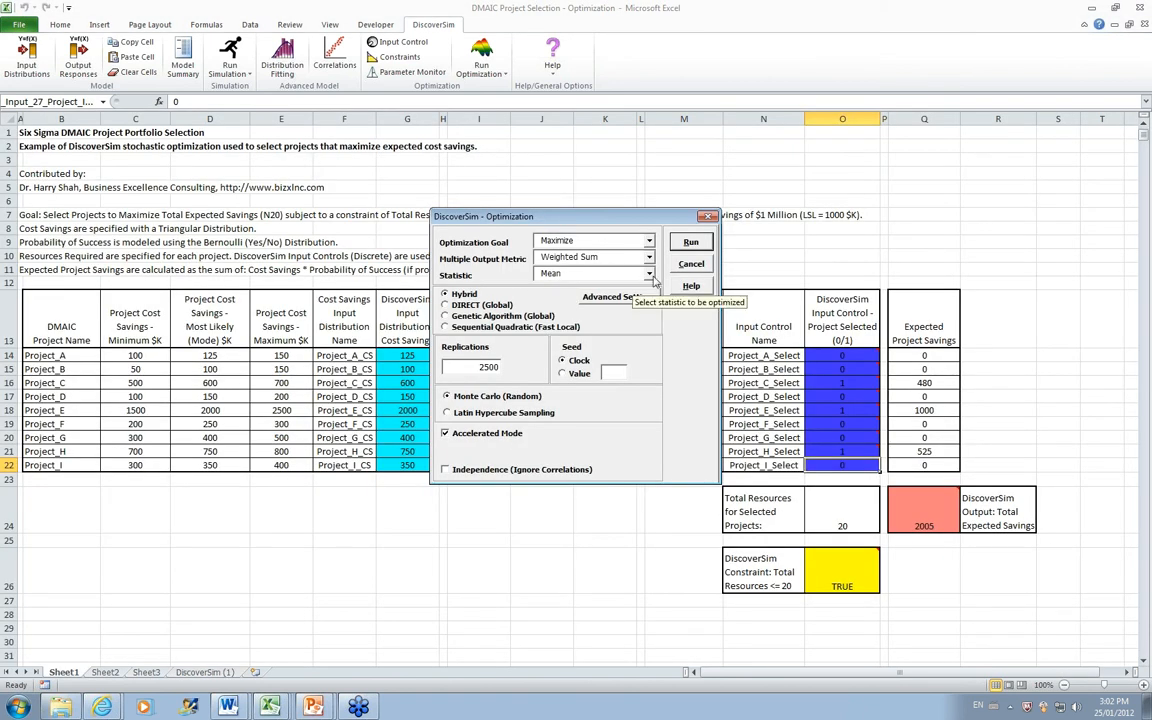
# Step: Look through the statistics available for optimization, and close the optimization options without running
pyautogui.click(648, 274)
pyautogui.moveTo(651, 311); pyautogui.dragTo(654, 341)
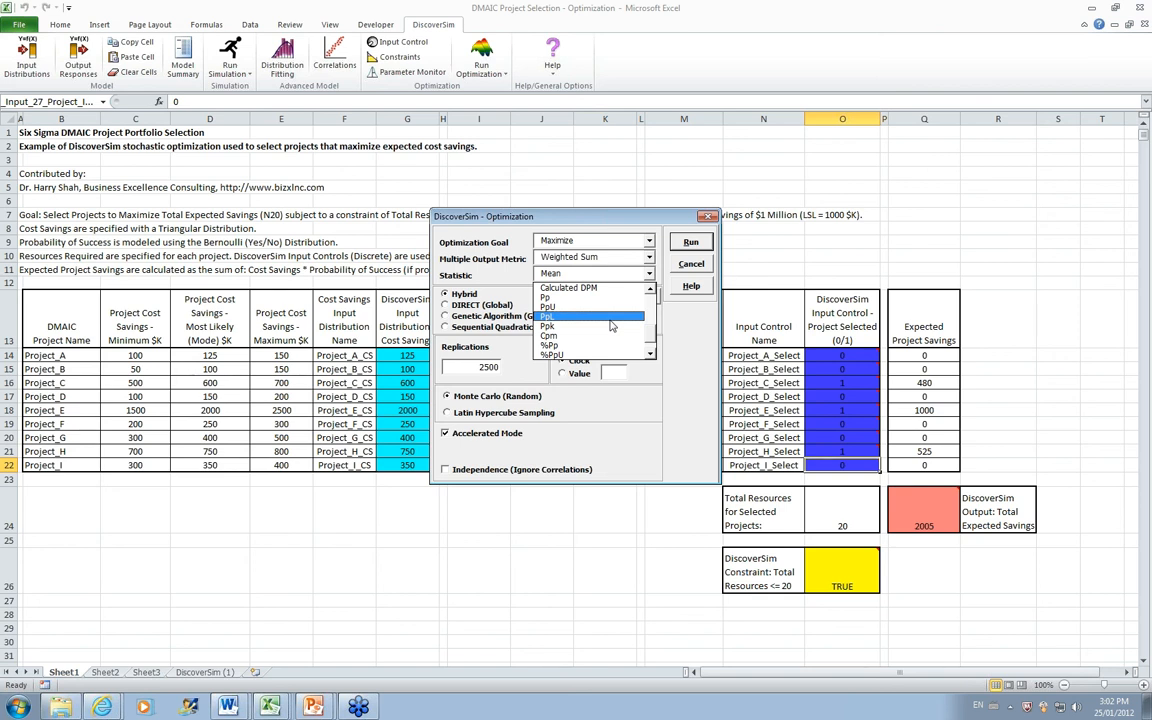
pyautogui.click(692, 266)
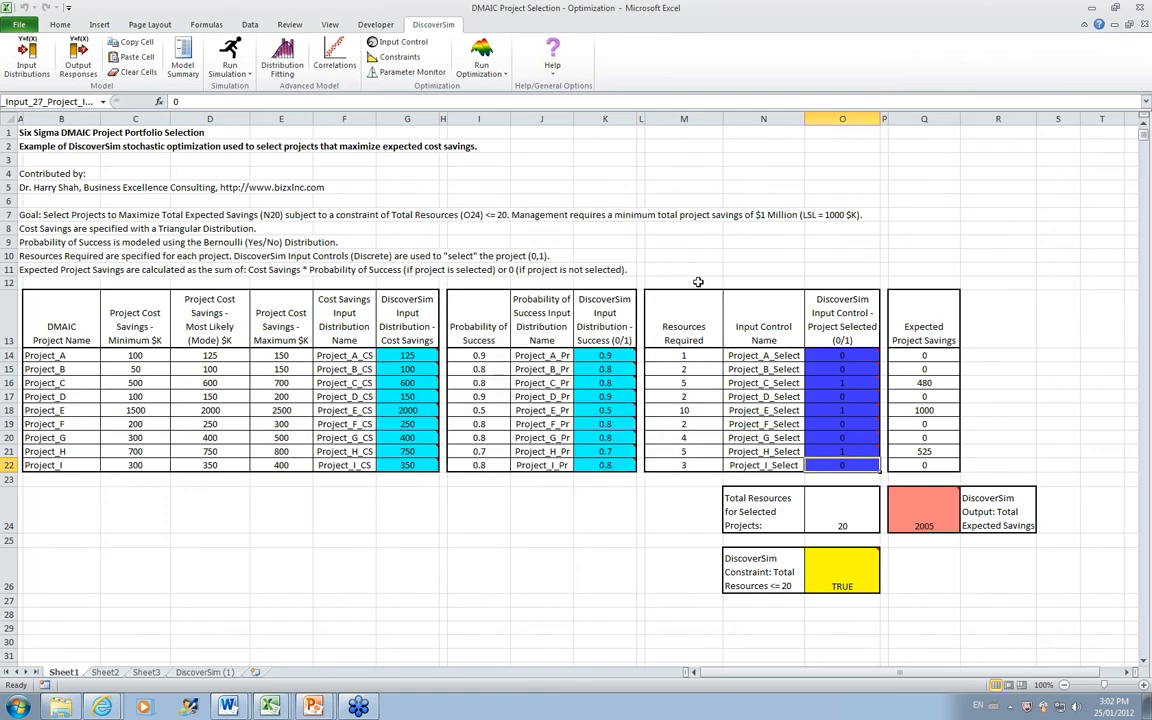
# Step: Set the selection control for Project_A to 1 and the one for Project_E to 0
pyautogui.click(828, 356)
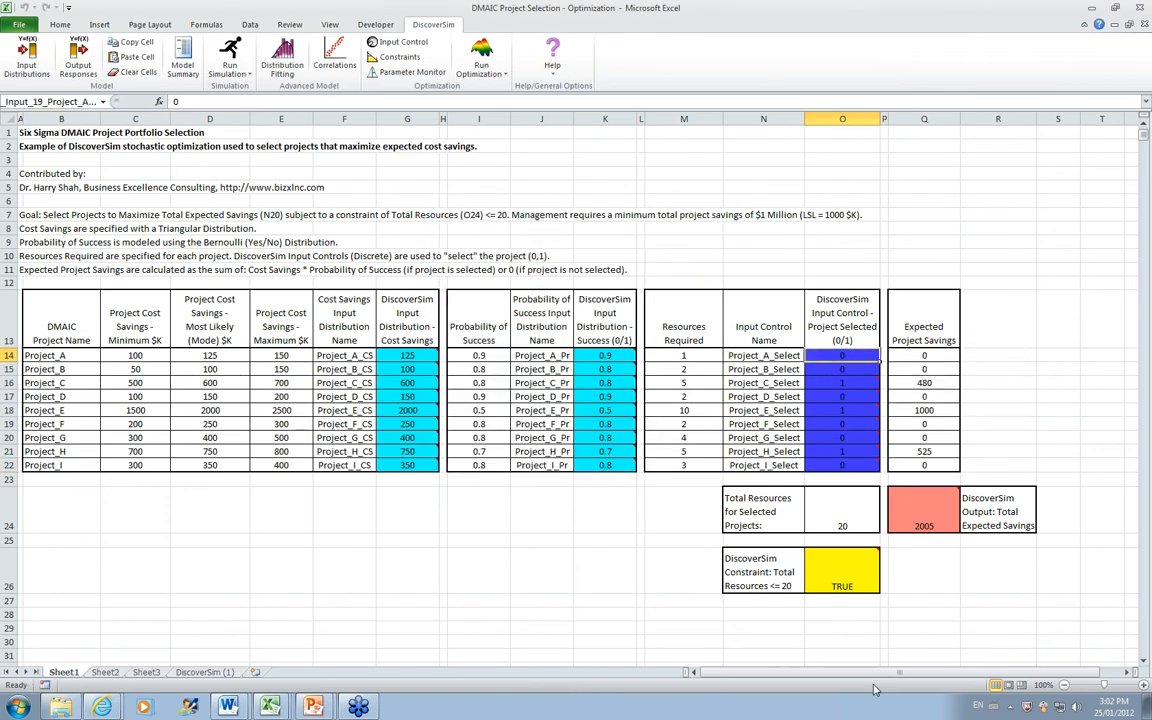
pyautogui.write('1')
pyautogui.press('Return')
pyautogui.press('Return')
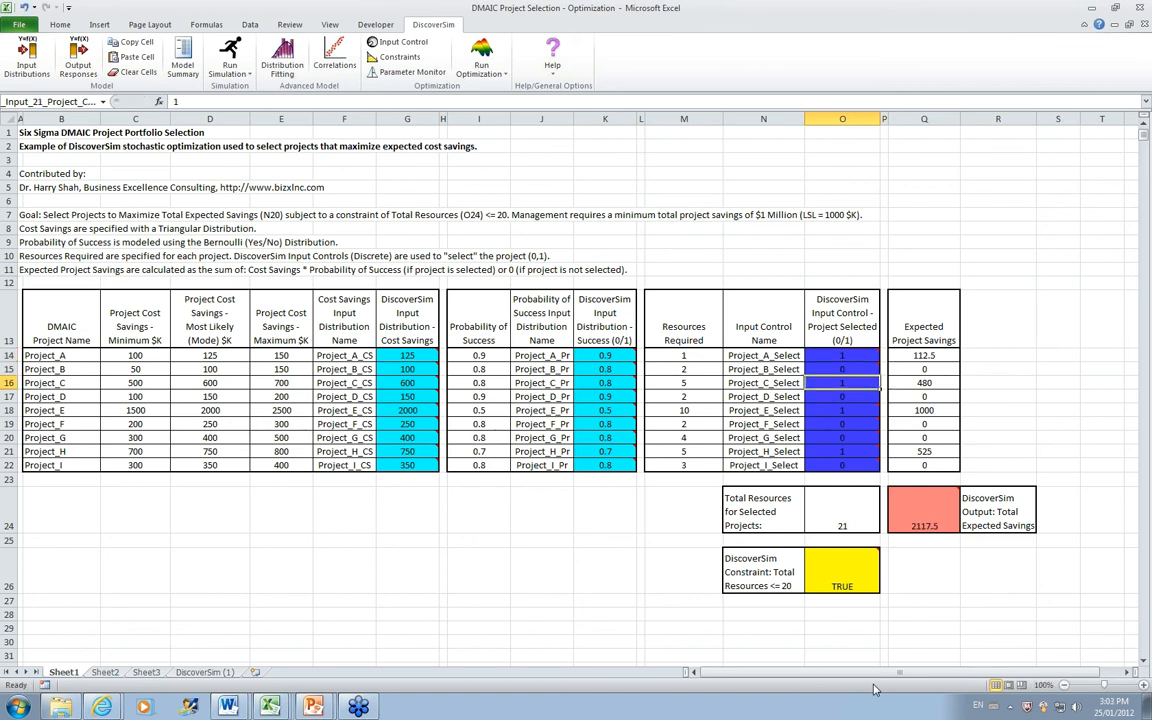
pyautogui.press('Return')
pyautogui.press('Return')
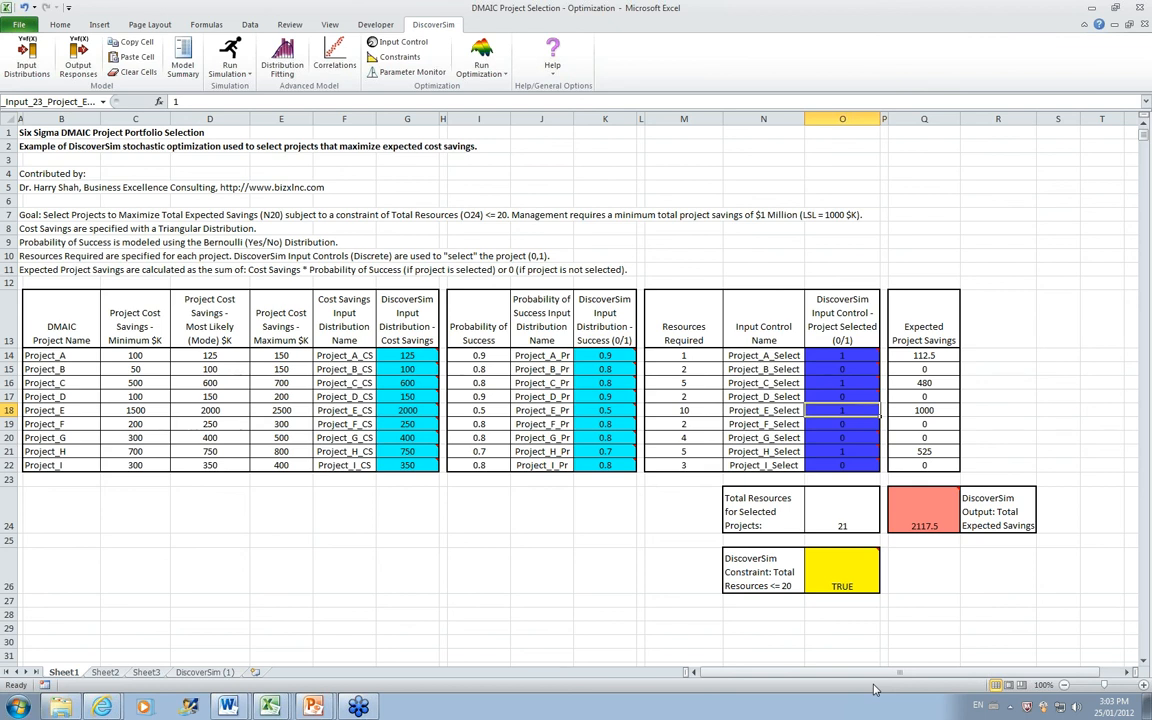
pyautogui.write('0')
pyautogui.press('Return')
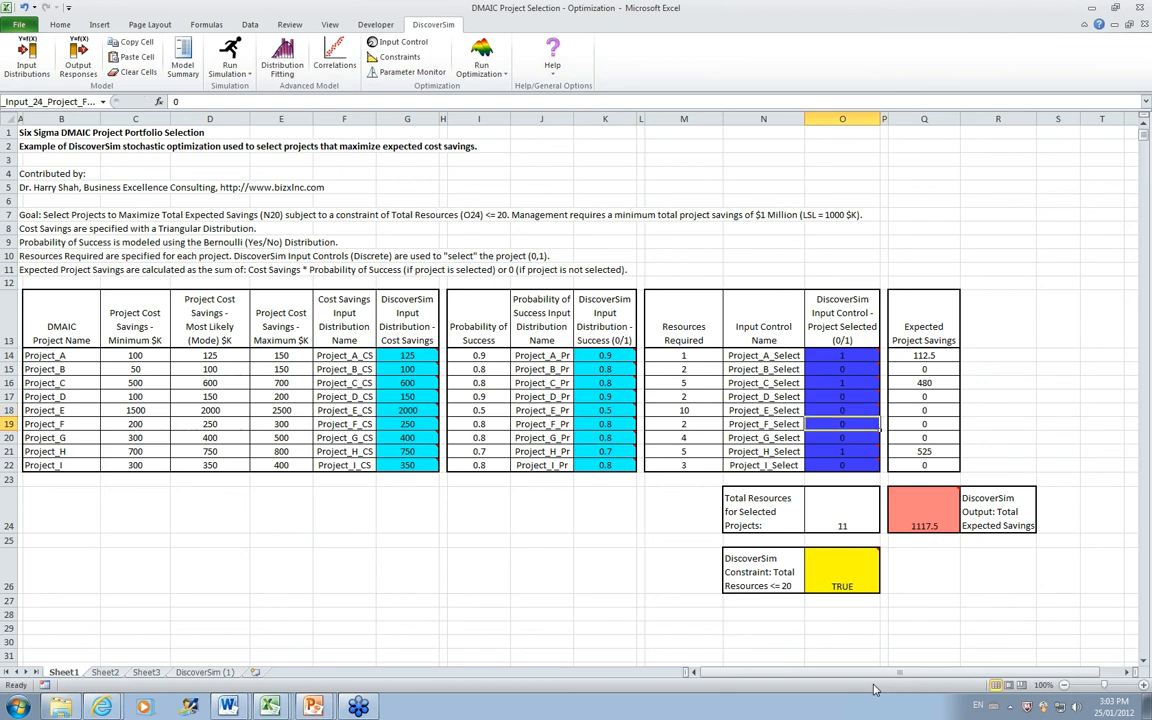
# Step: Set the selection controls for Project_F, Project_G and Project_I to 1
pyautogui.press('Down')
pyautogui.press('Up')
pyautogui.write('1')
pyautogui.press('Return')
pyautogui.write('1')
pyautogui.press('Return')
pyautogui.press('Return')
pyautogui.write('1')
pyautogui.press('Return')
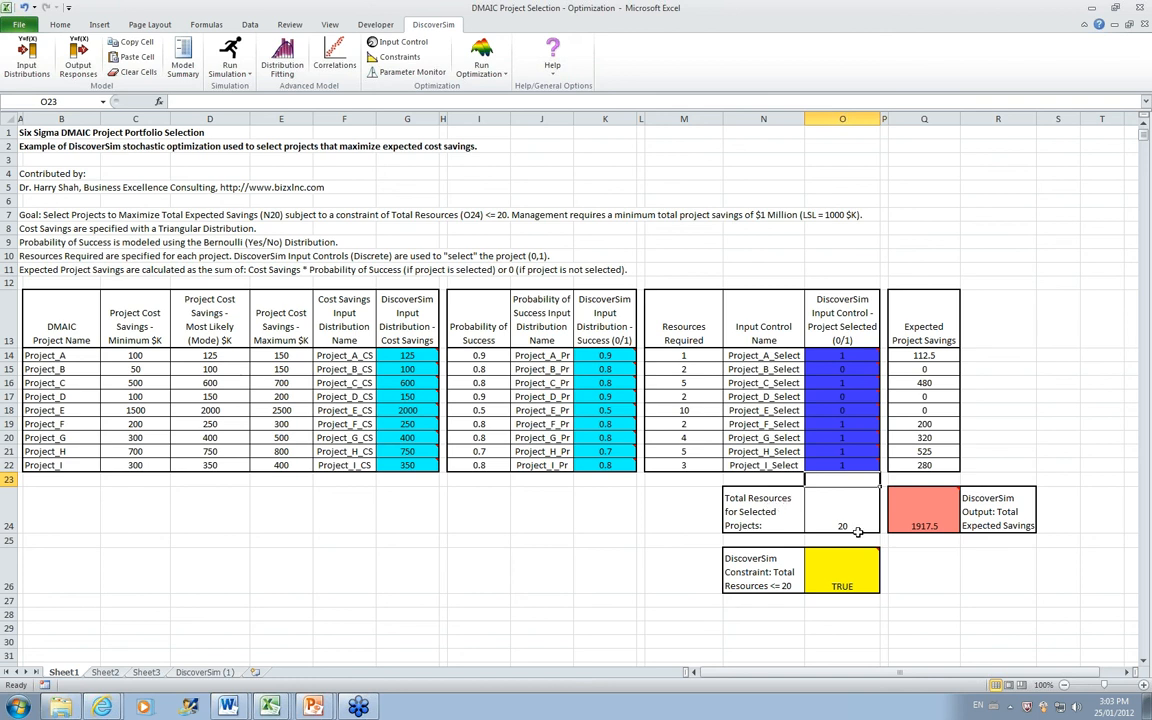
# Step: Run a 10000-replication Monte Carlo simulation for the revised selection and compare its Total_Savings histogram with the DiscoverSim (1) report
pyautogui.click(230, 54)
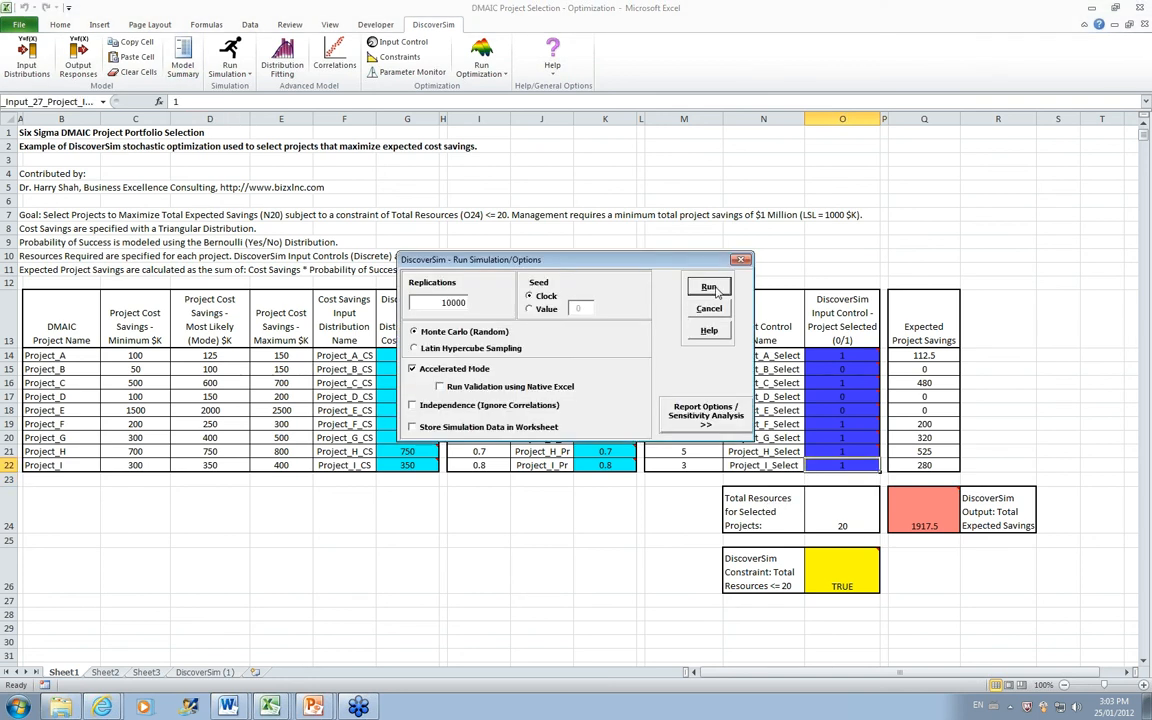
pyautogui.click(709, 288)
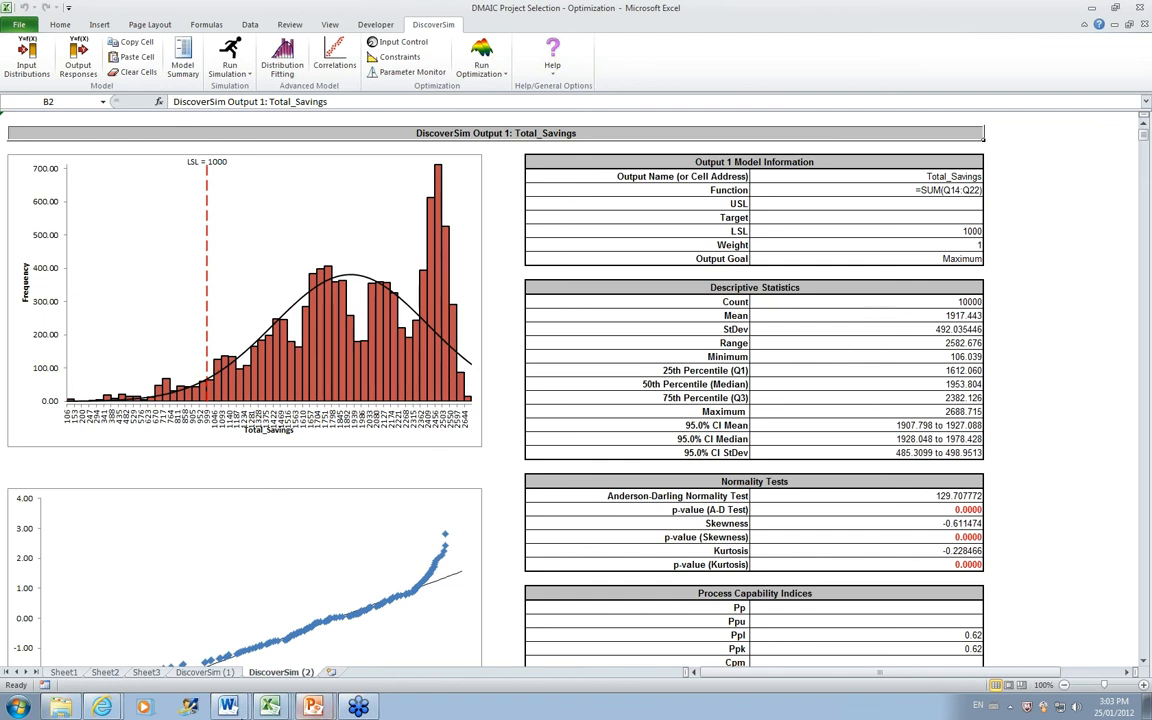
pyautogui.click(205, 672)
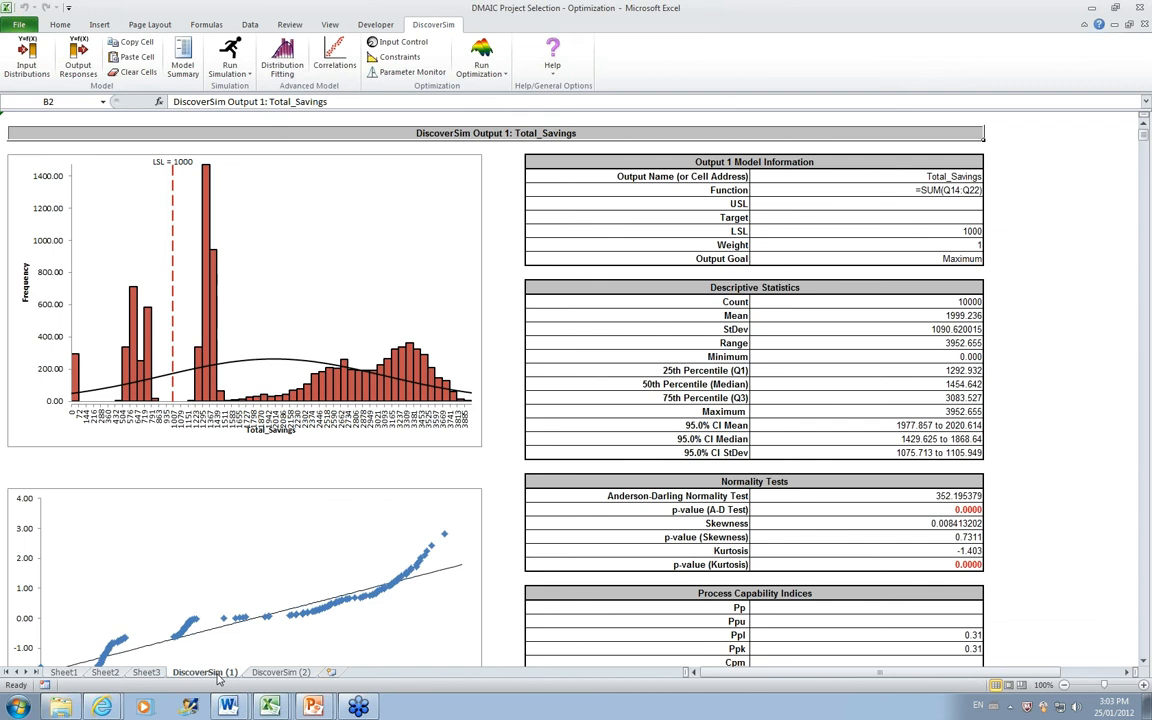
pyautogui.click(273, 676)
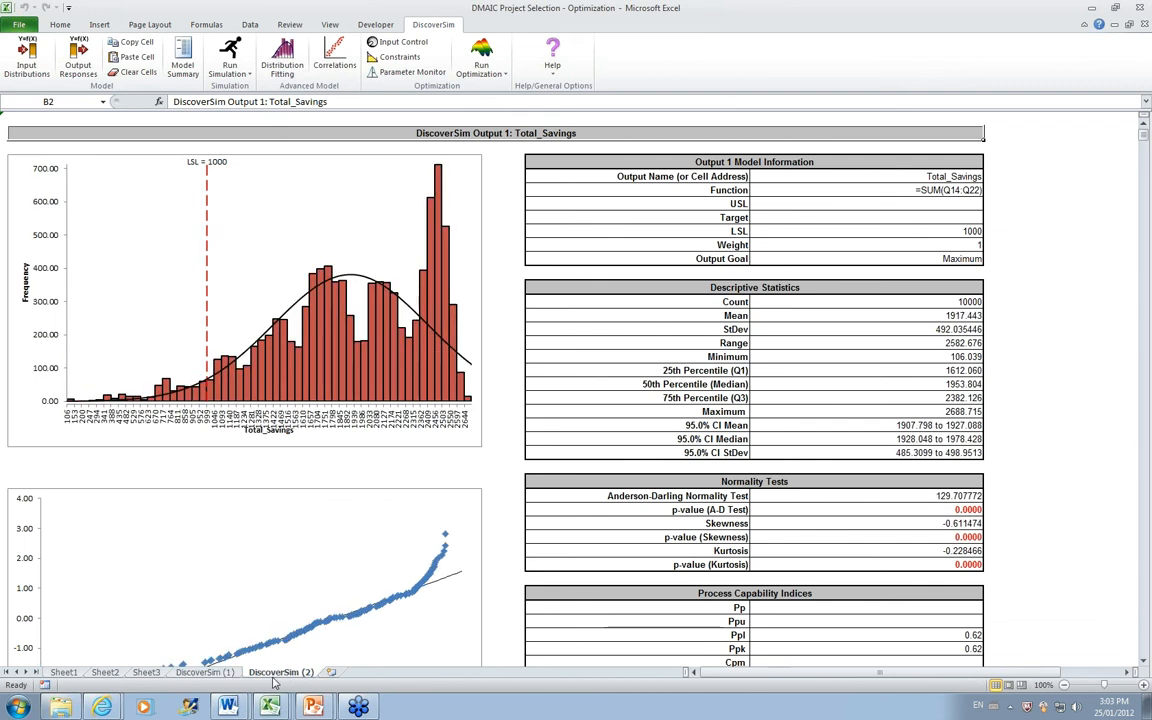
# Step: Examine the capability indices and the expected and actual performance in the DiscoverSim (2) report, checking against DiscoverSim (1)
pyautogui.click(1144, 663)
pyautogui.moveTo(1144, 663); pyautogui.dragTo(1144, 663)
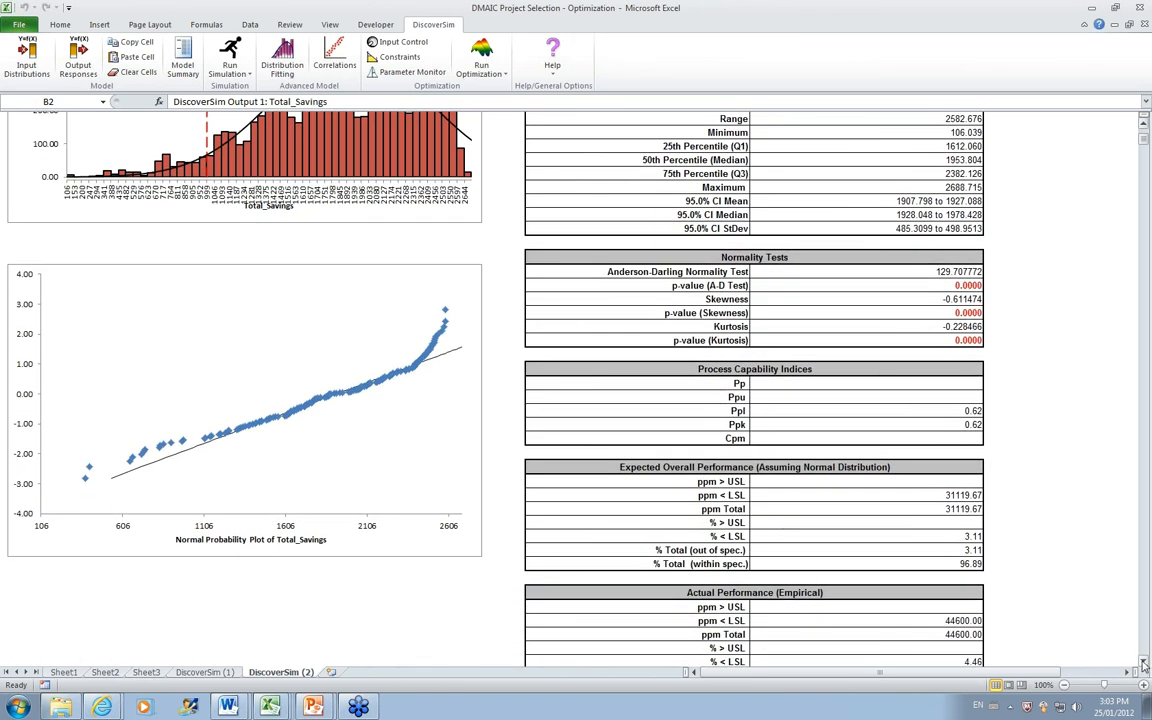
pyautogui.click(204, 672)
pyautogui.click(280, 672)
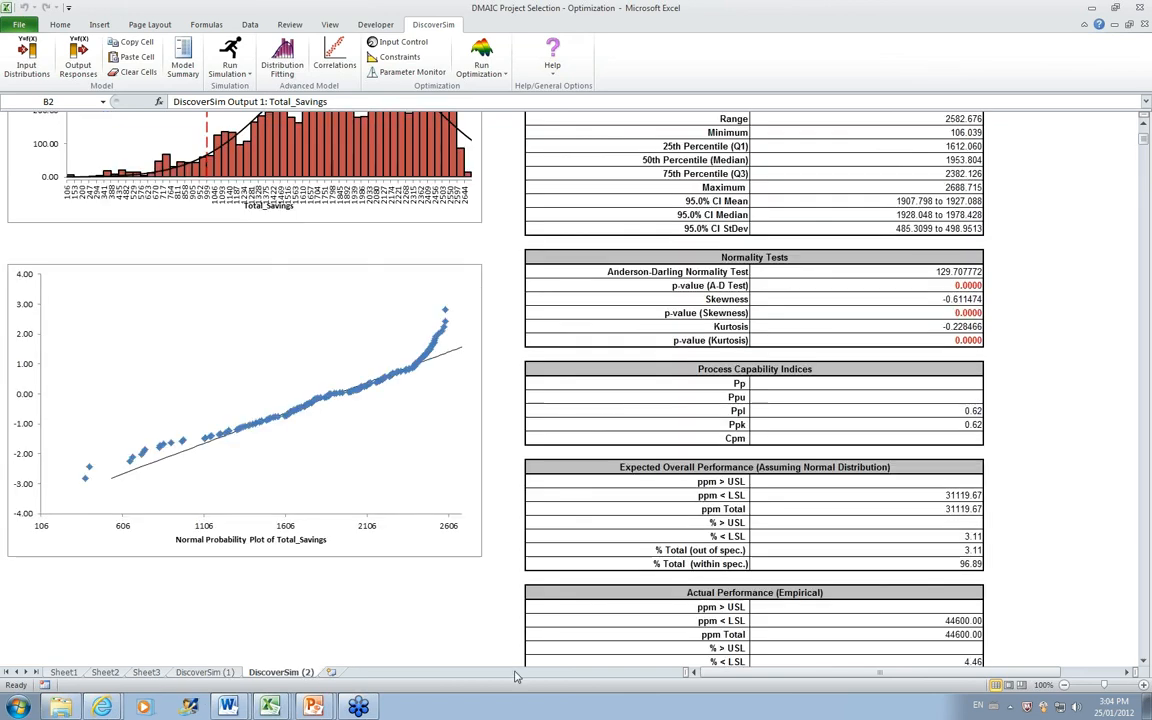
pyautogui.scroll(-2, 858, 515)
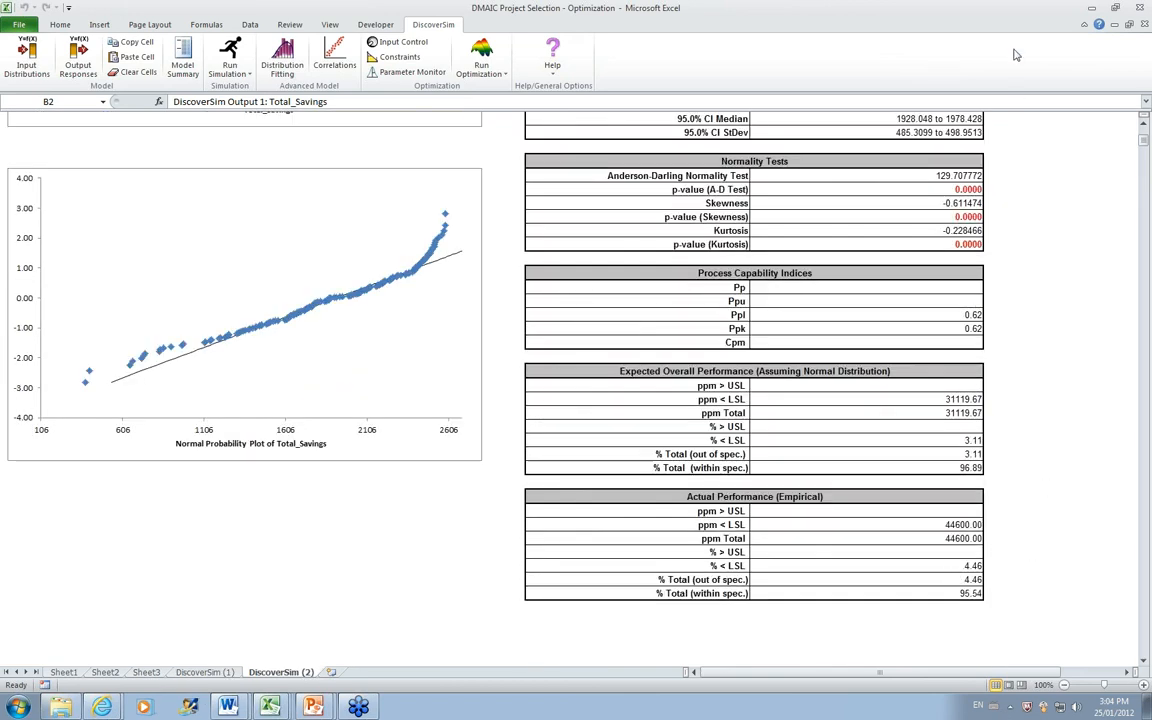
pyautogui.click(1143, 119)
pyautogui.click(1143, 119)
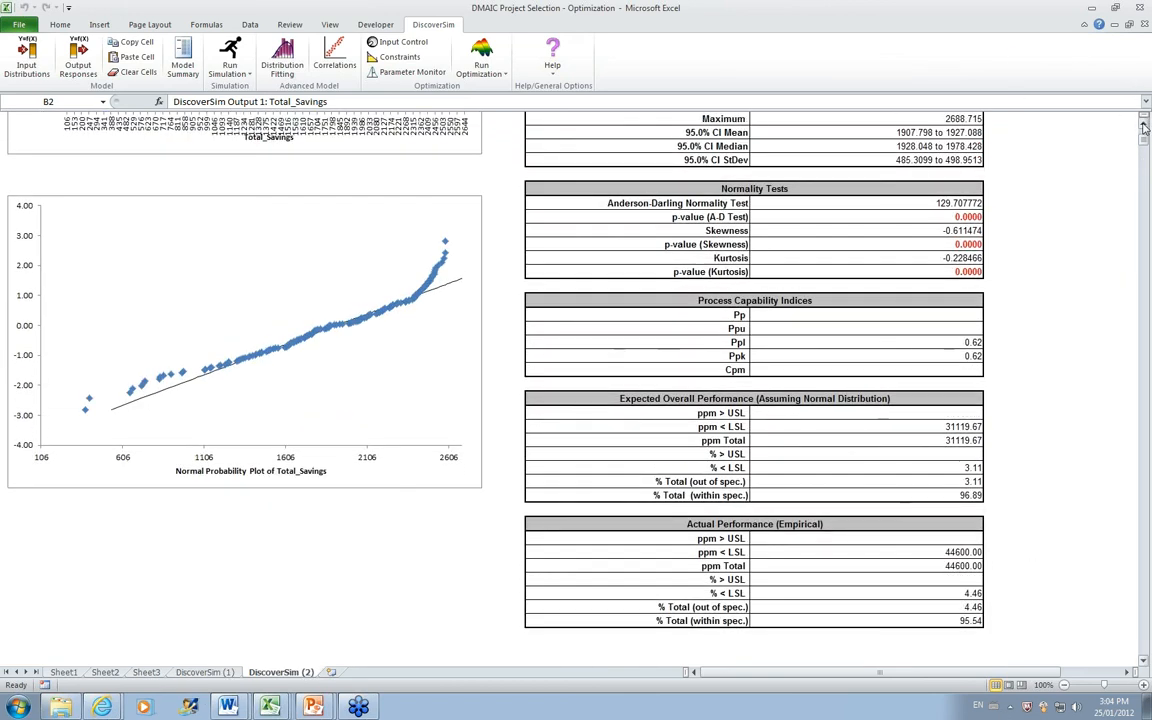
pyautogui.scroll(7, 1143, 127)
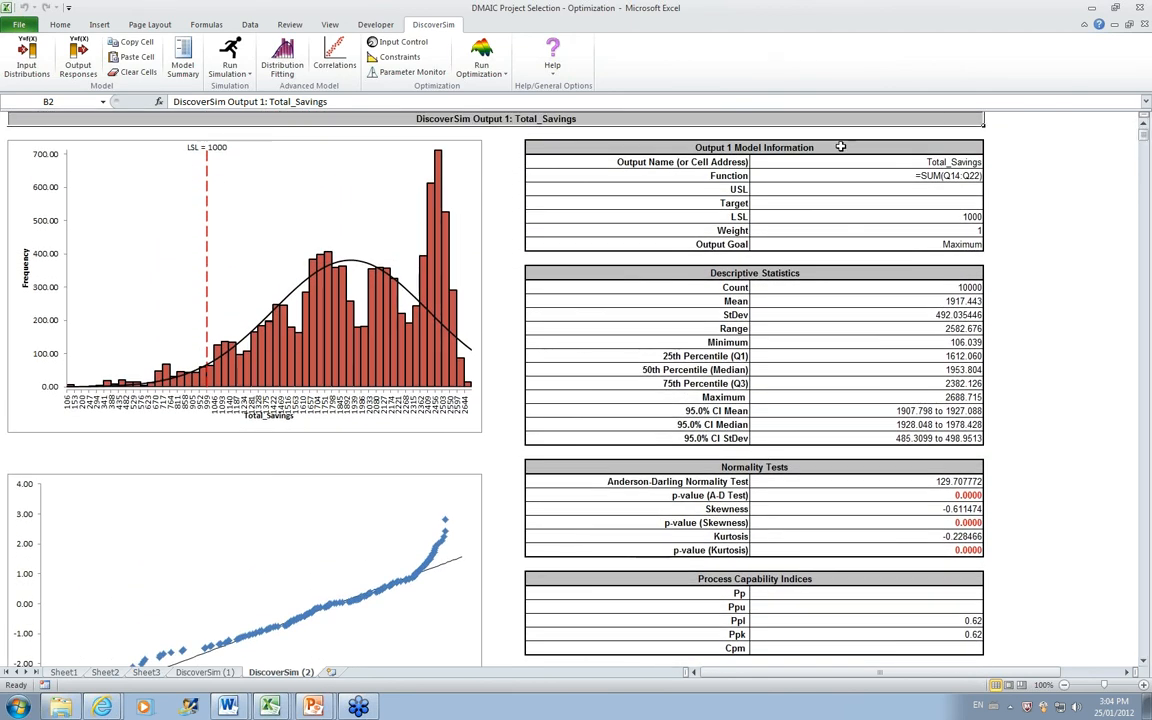
# Step: Return to Sheet1 and highlight the whole Project_E row to examine its inputs
pyautogui.click(63, 672)
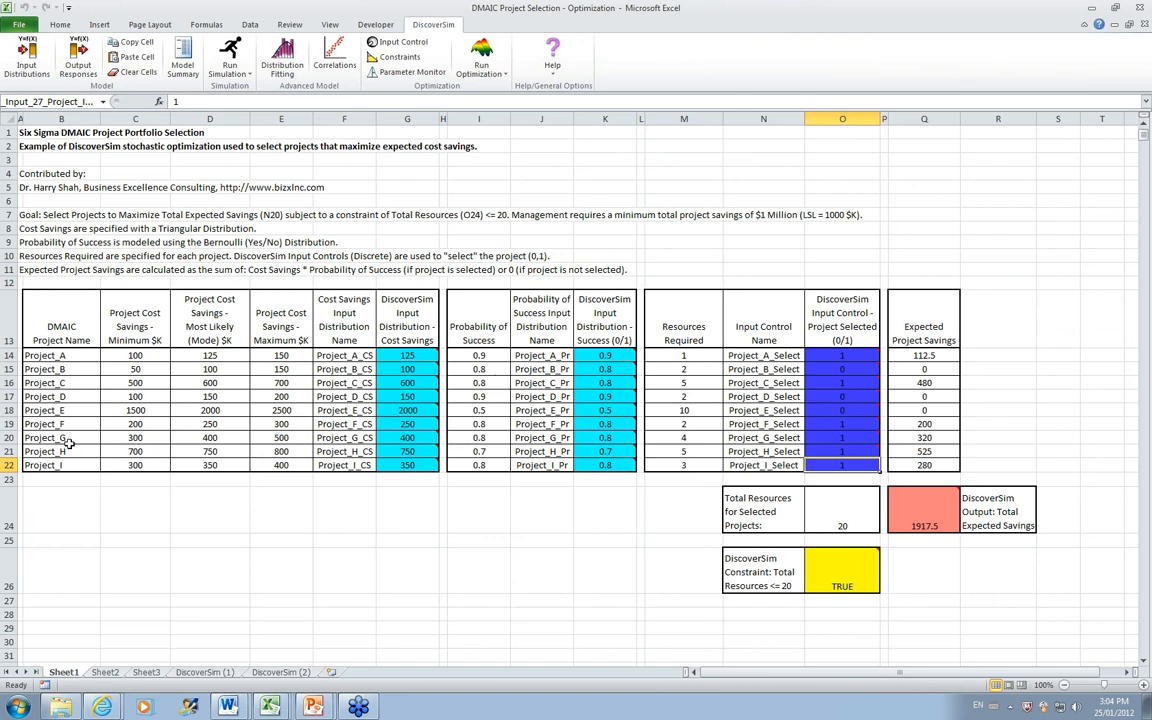
pyautogui.click(8, 410)
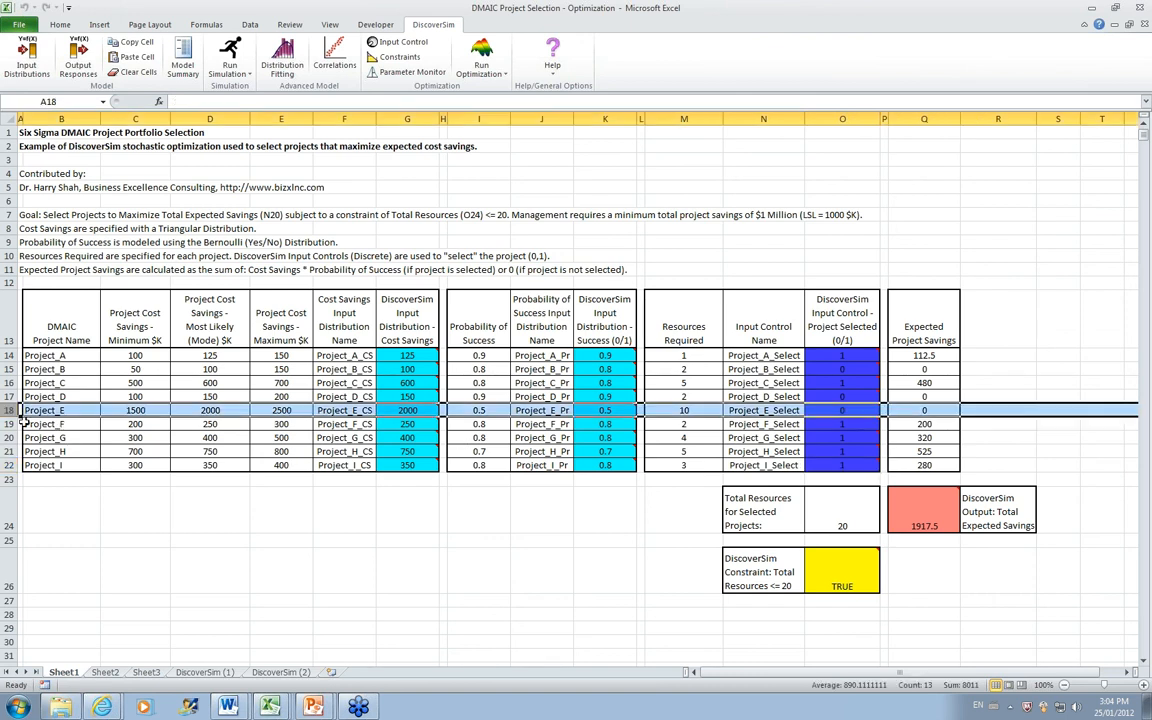